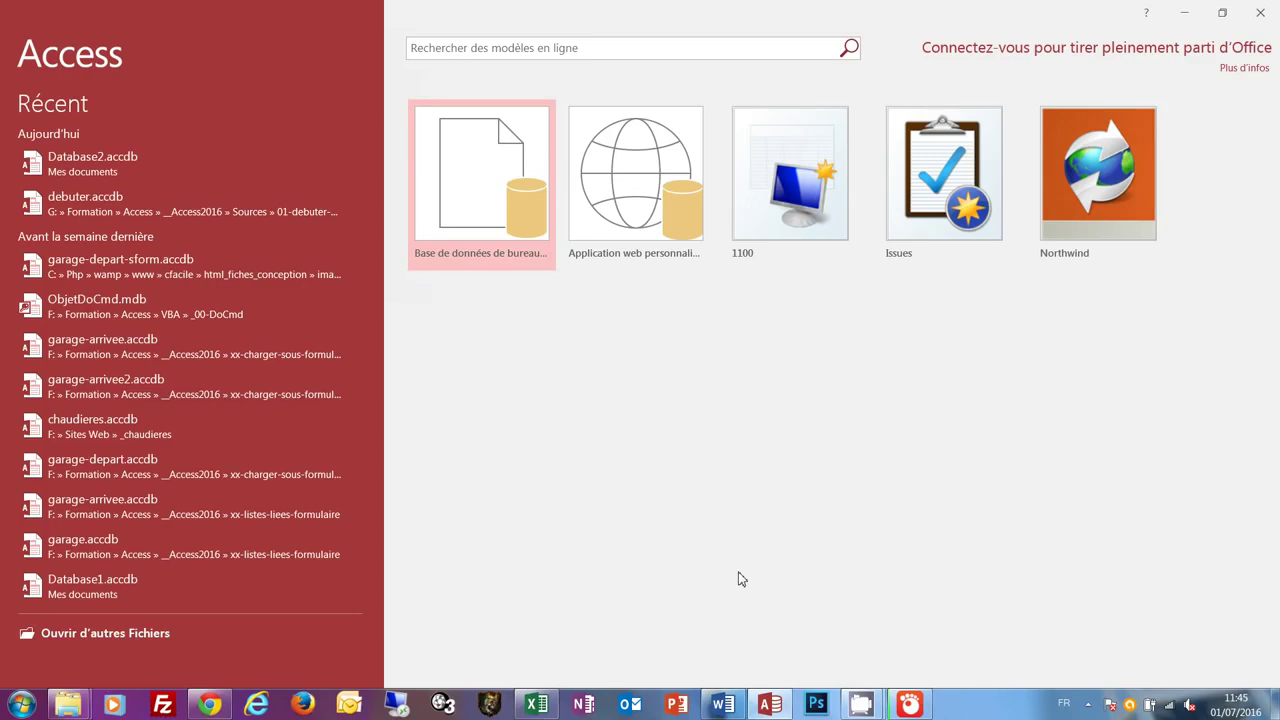
- Create a blank desktop database with the file name debuter
{"action": "left_click", "coordinate": [481, 196]}
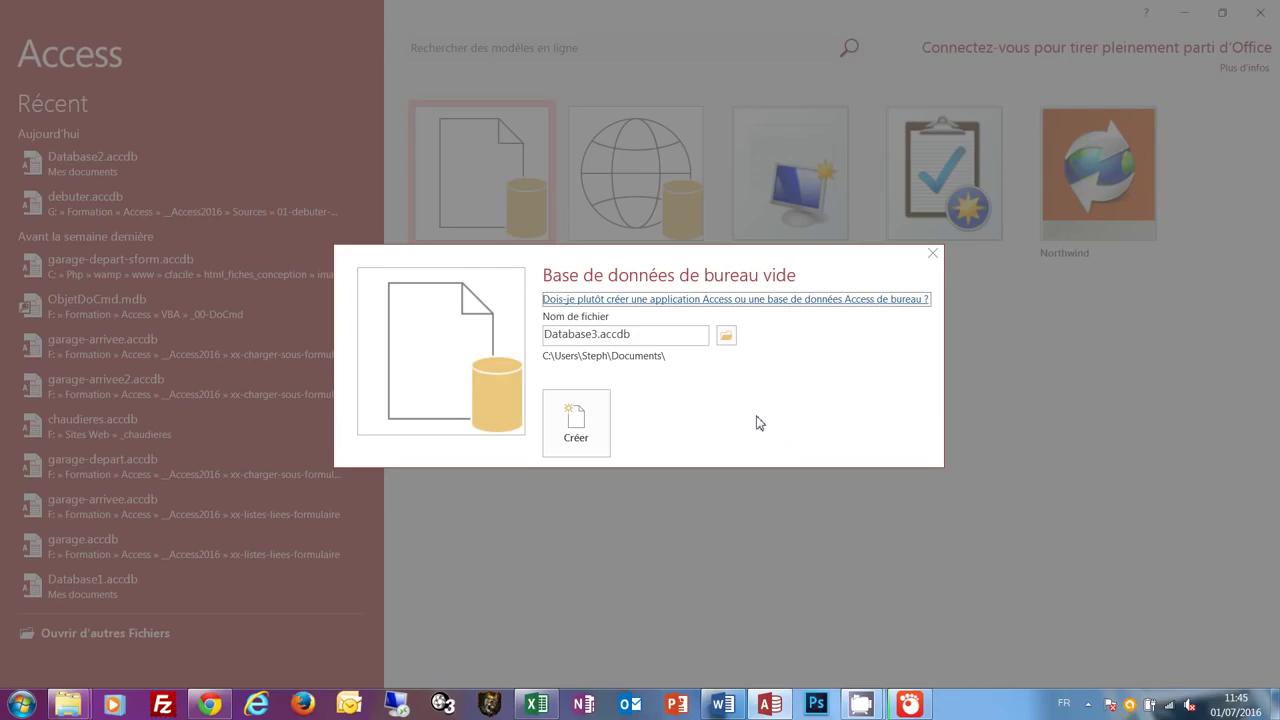
{"action": "left_click", "coordinate": [597, 334]}
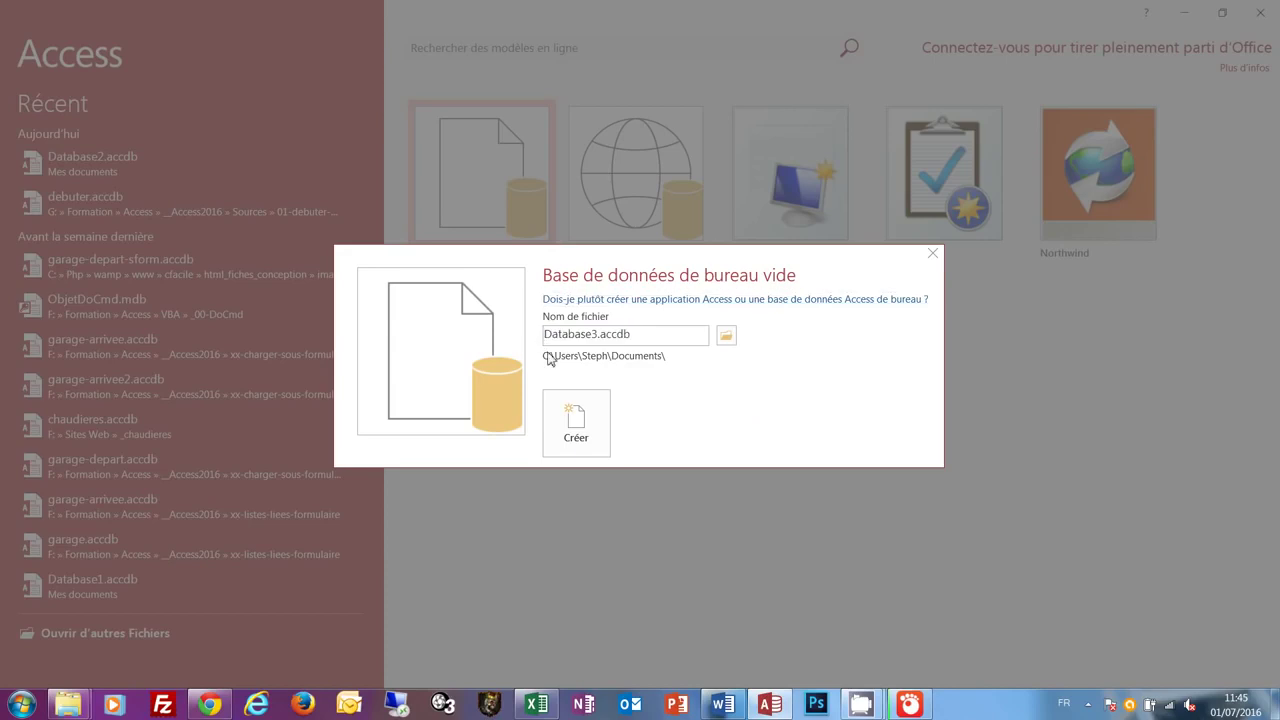
{"action": "key", "text": "ctrl+shift+Right"}
{"action": "type", "text": "debuter"}
{"action": "left_click", "coordinate": [578, 430]}
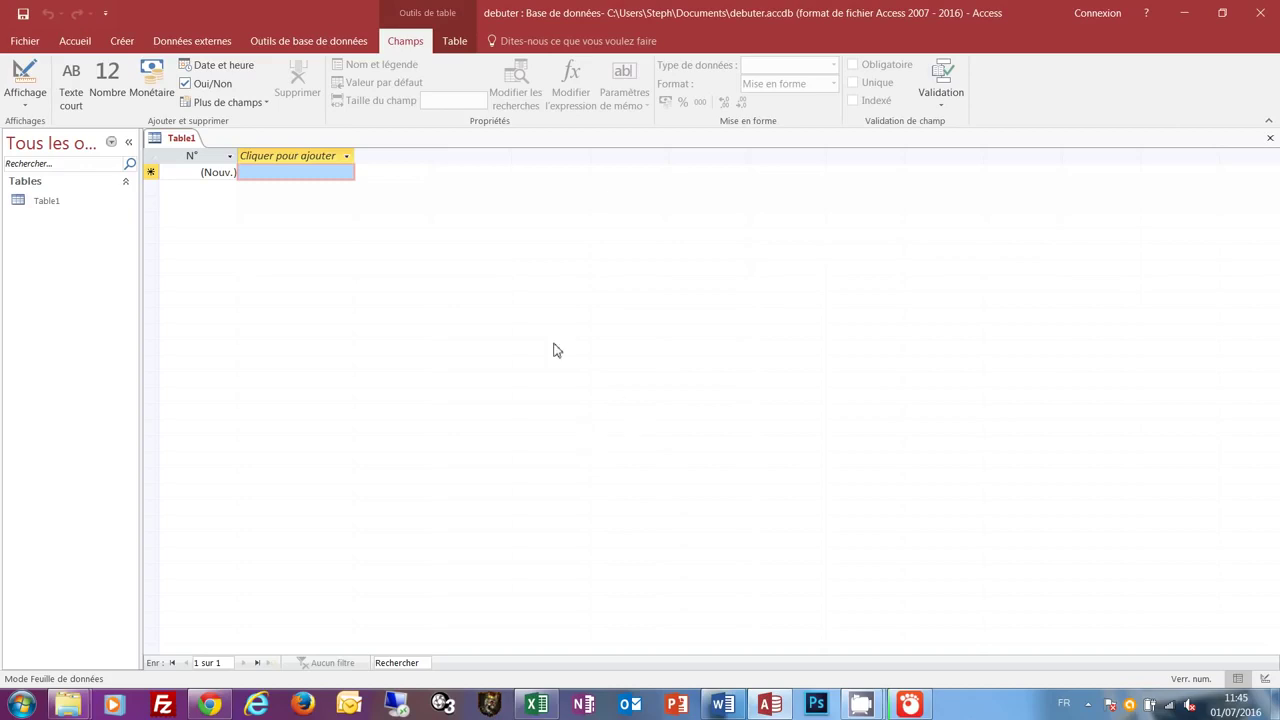
- Switch the new table to design view and save it under the name Clients
{"action": "left_click", "coordinate": [25, 110]}
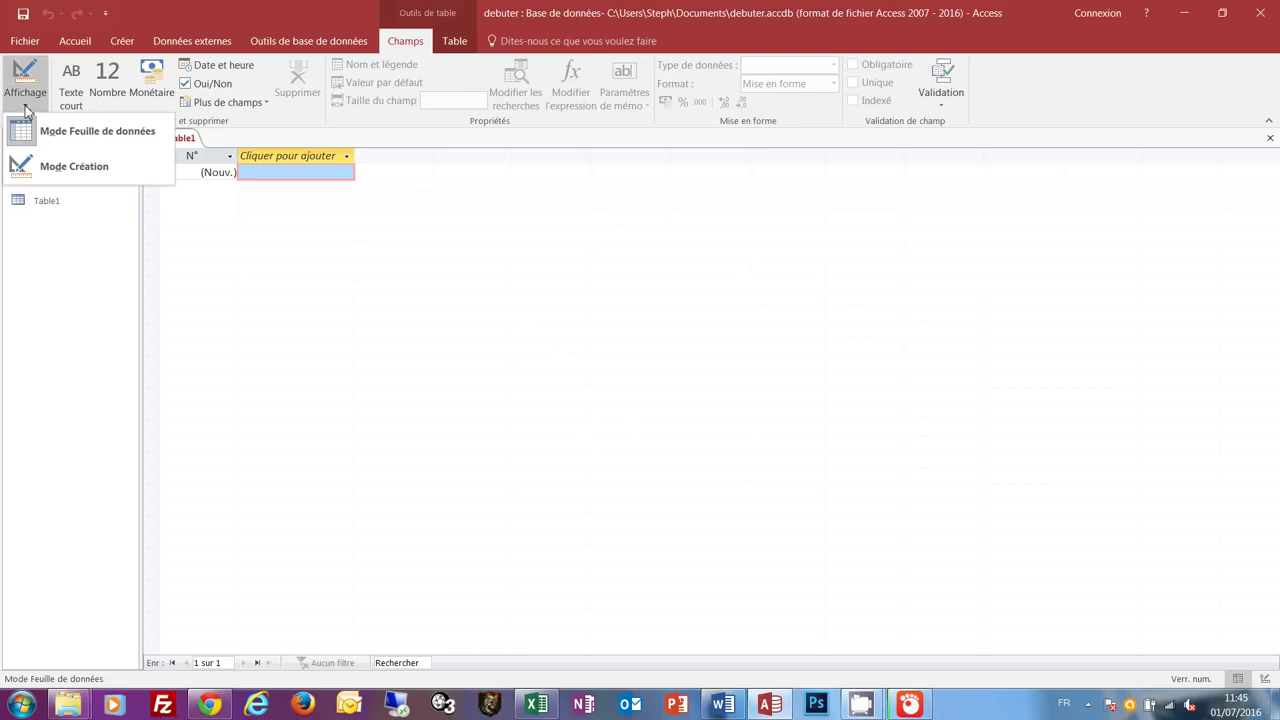
{"action": "left_click", "coordinate": [64, 172]}
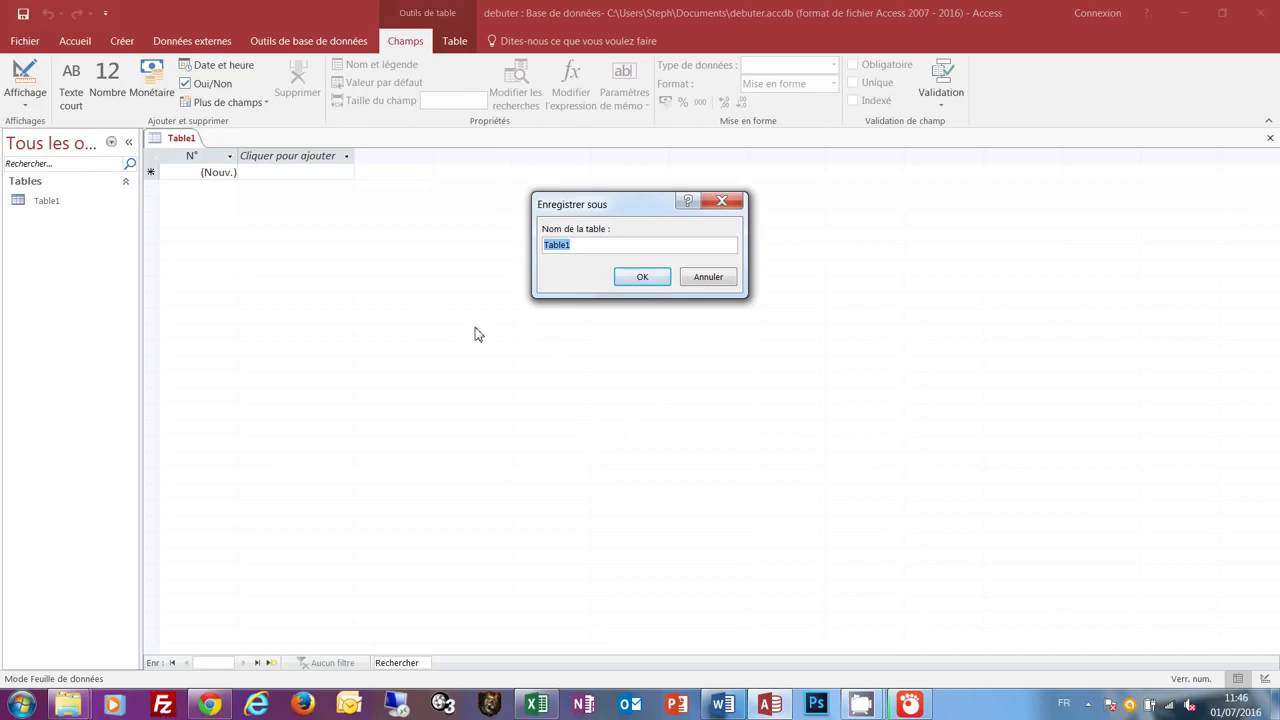
{"action": "type", "text": "Clients"}
{"action": "left_click", "coordinate": [643, 278]}
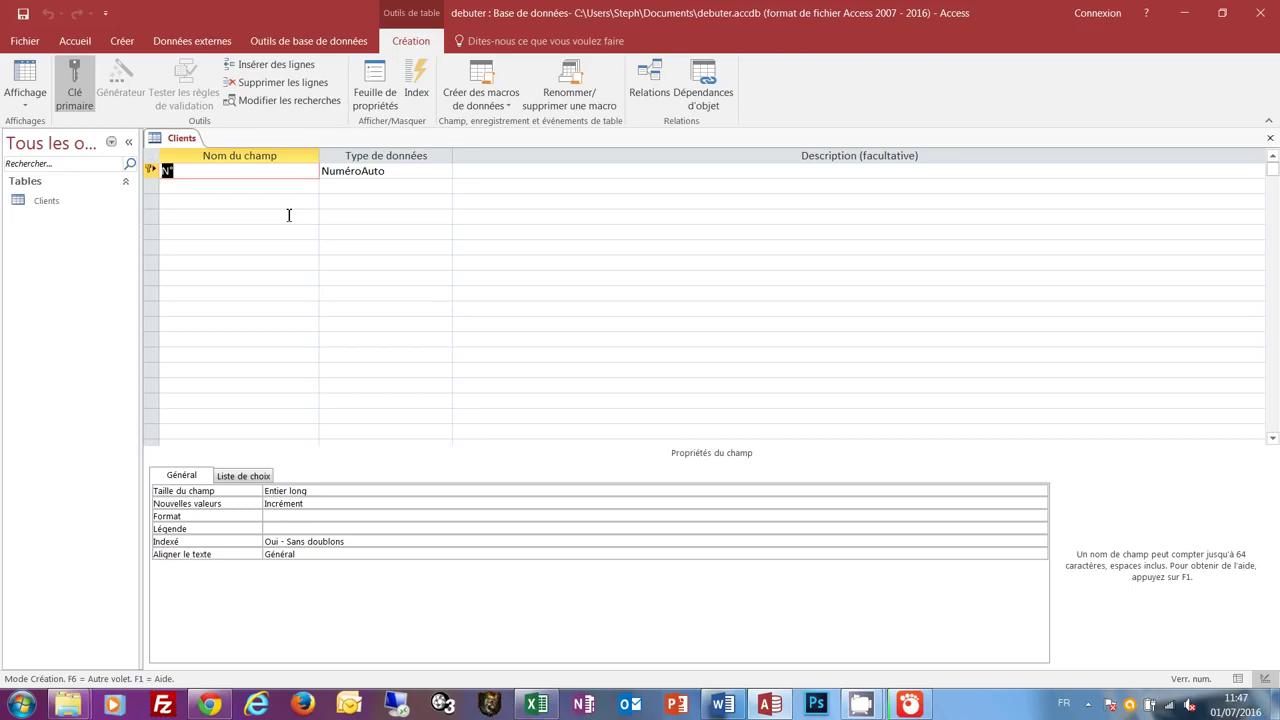
- Name the primary key field Clients_num and add a Clients_nom field with the Texte court data type
{"action": "type", "text": "Clients_num"}
{"action": "left_click", "coordinate": [219, 193]}
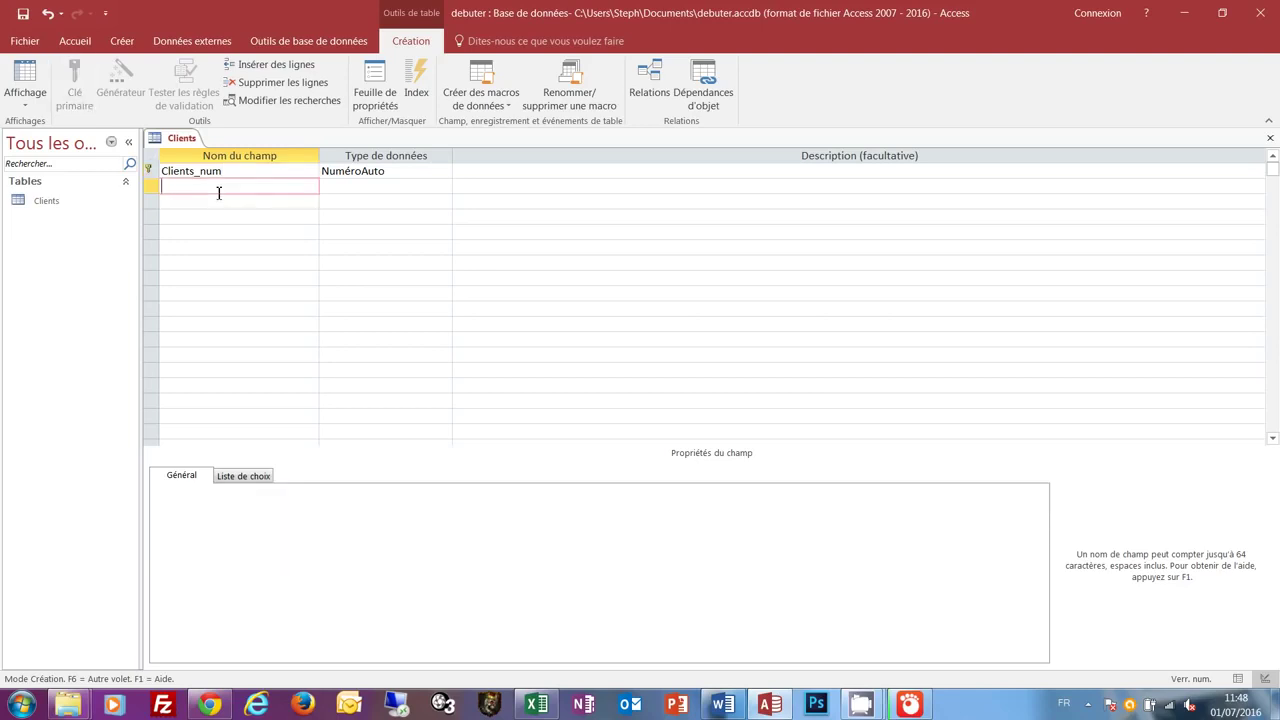
{"action": "type", "text": "Clients_nom"}
{"action": "key", "text": "Tab"}
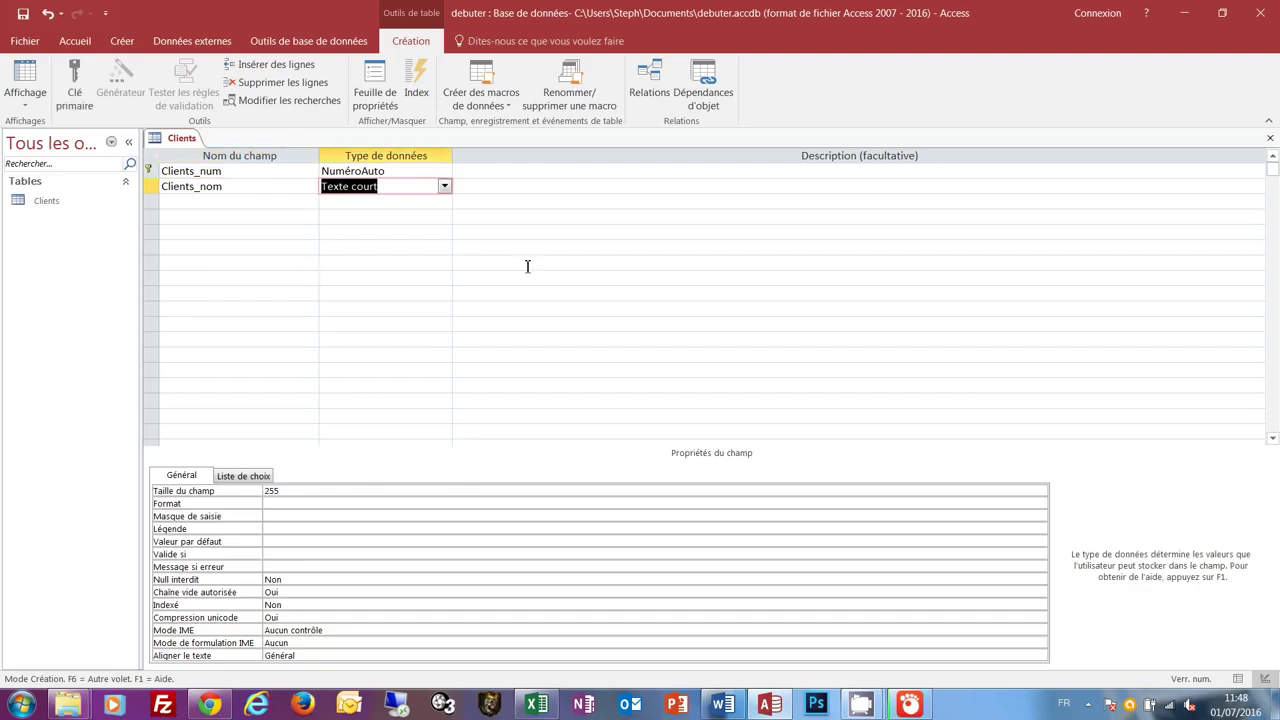
{"action": "left_click", "coordinate": [444, 188]}
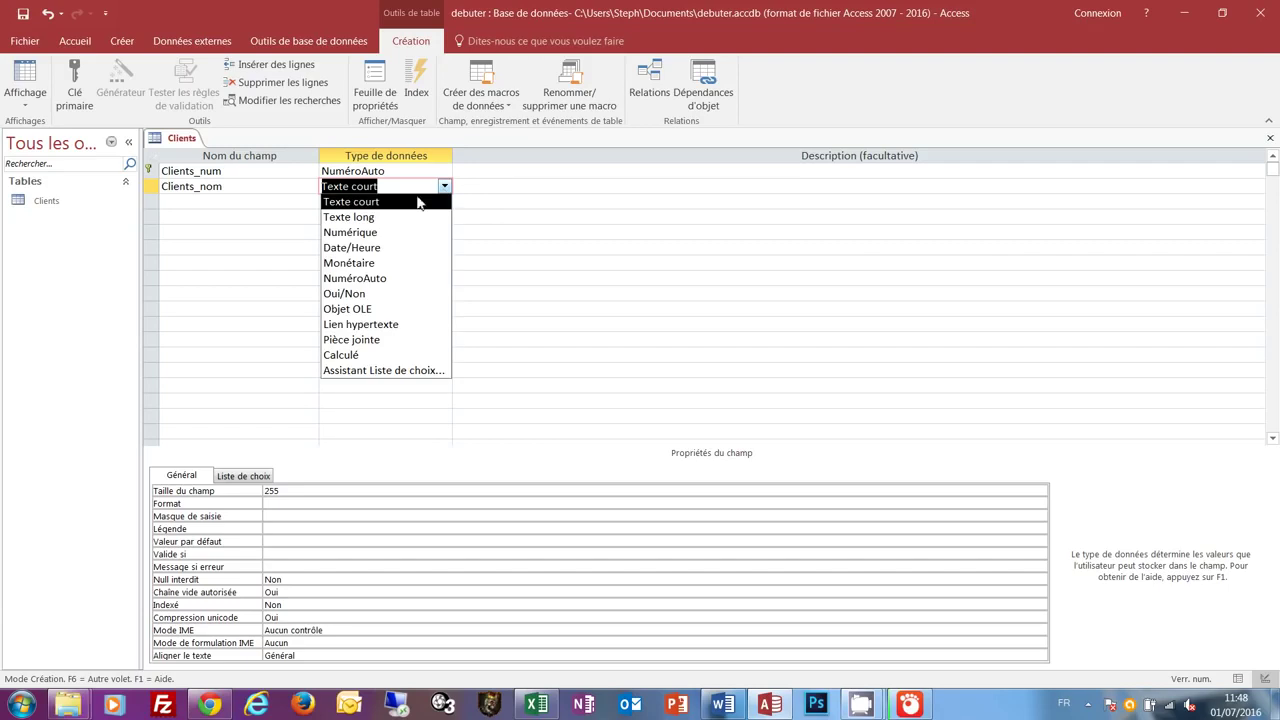
{"action": "left_click", "coordinate": [374, 204]}
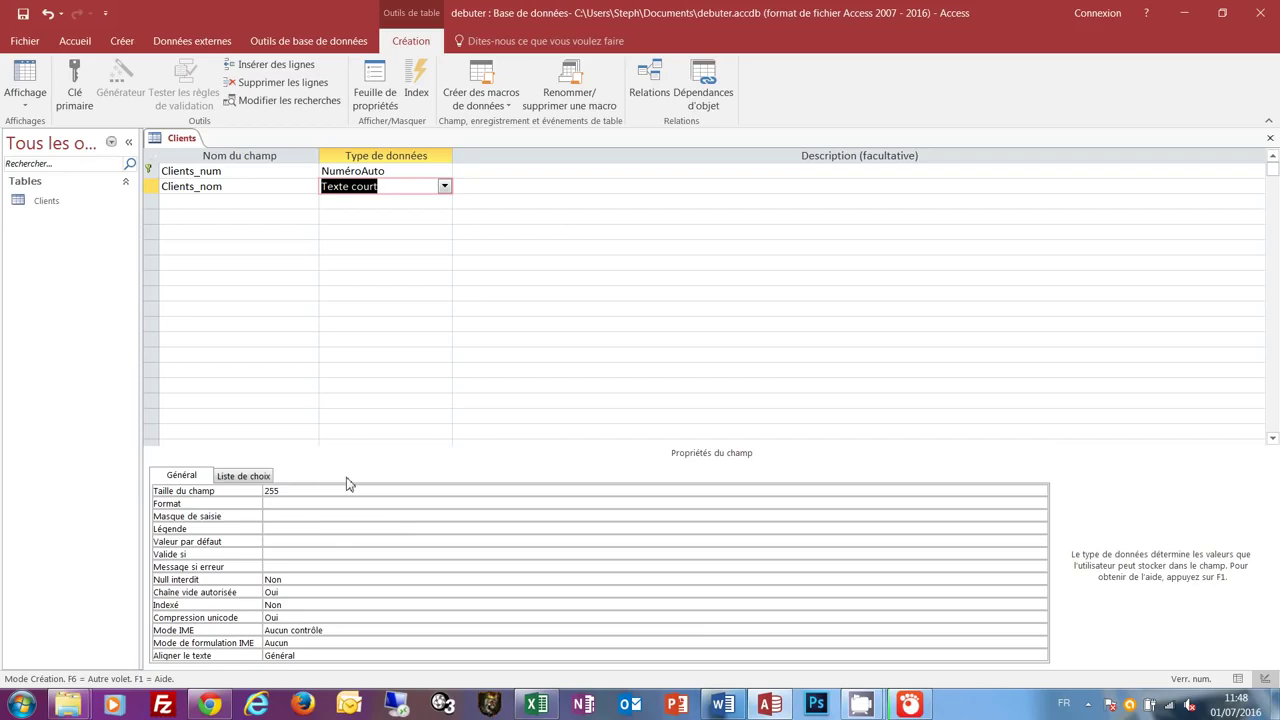
- Set the field size of Clients_nom to 25 characters
{"action": "left_click", "coordinate": [286, 493]}
{"action": "left_click", "coordinate": [266, 492]}
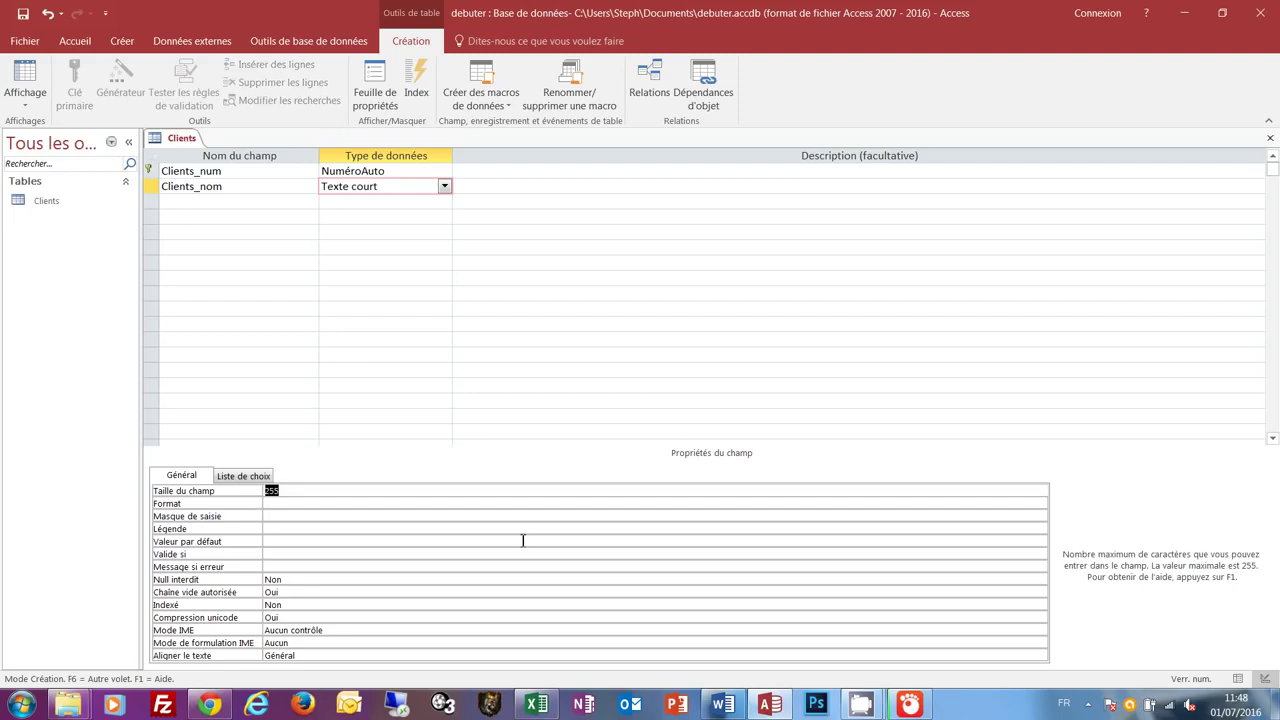
{"action": "type", "text": "25"}
{"action": "key", "text": "Return"}
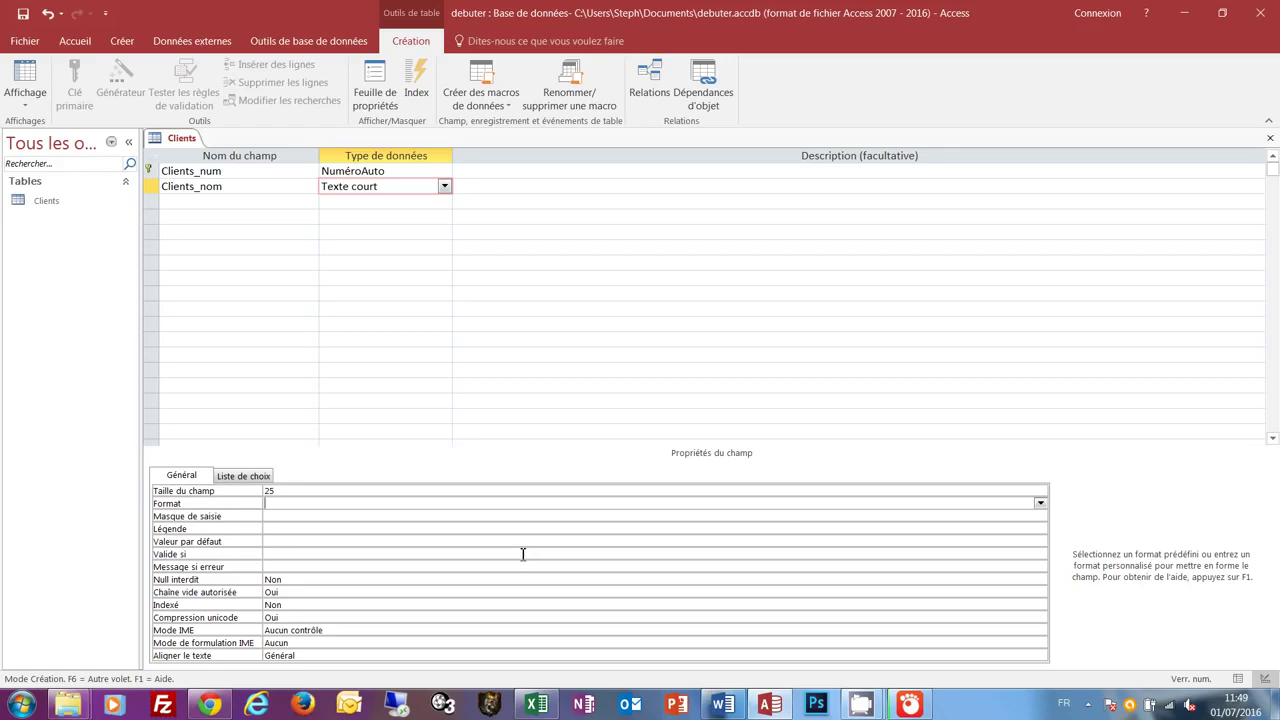
- Add a Clients_prenom field of type Texte court with a field size of 25
{"action": "left_click", "coordinate": [214, 204]}
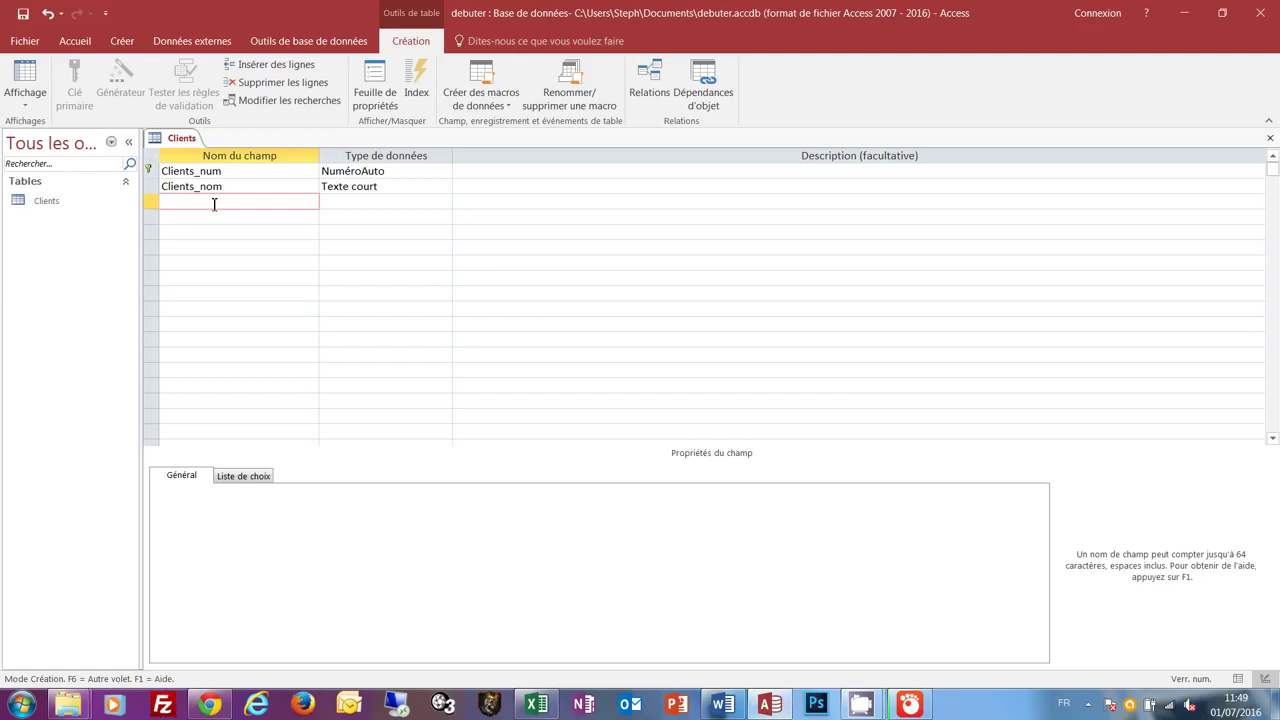
{"action": "type", "text": "Client"}
{"action": "type", "text": "s_pr"}
{"action": "type", "text": "énom"}
{"action": "key", "text": "Tab"}
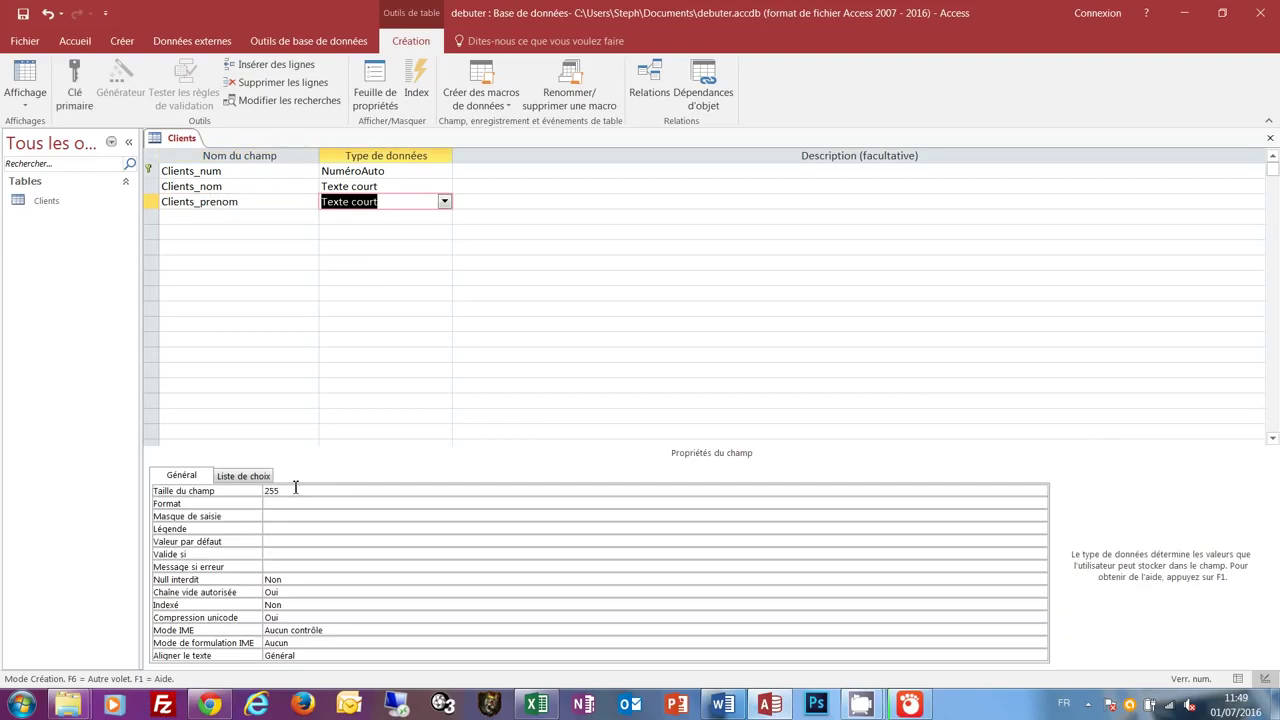
{"action": "left_click", "coordinate": [261, 490]}
{"action": "type", "text": "25"}
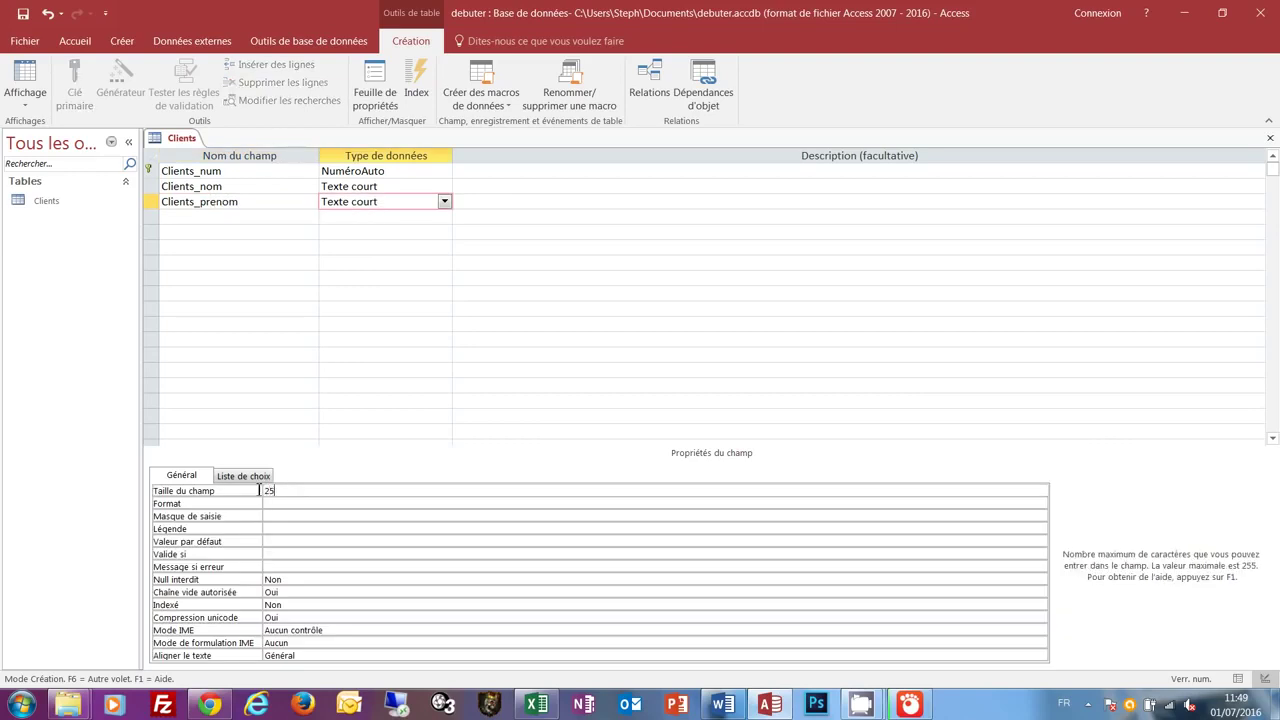
- Add a Clients_cp field of type Texte court with a field size of 5
{"action": "left_click", "coordinate": [194, 221]}
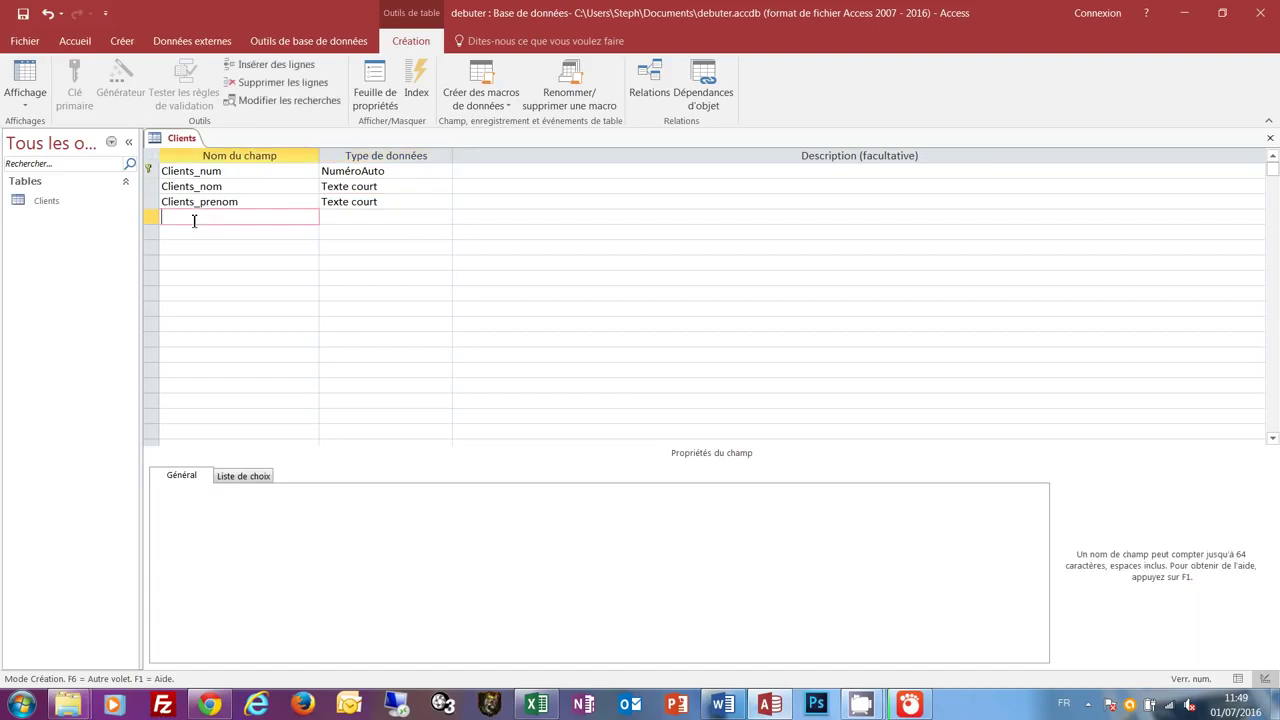
{"action": "type", "text": "Clients_cp"}
{"action": "key", "text": "Tab"}
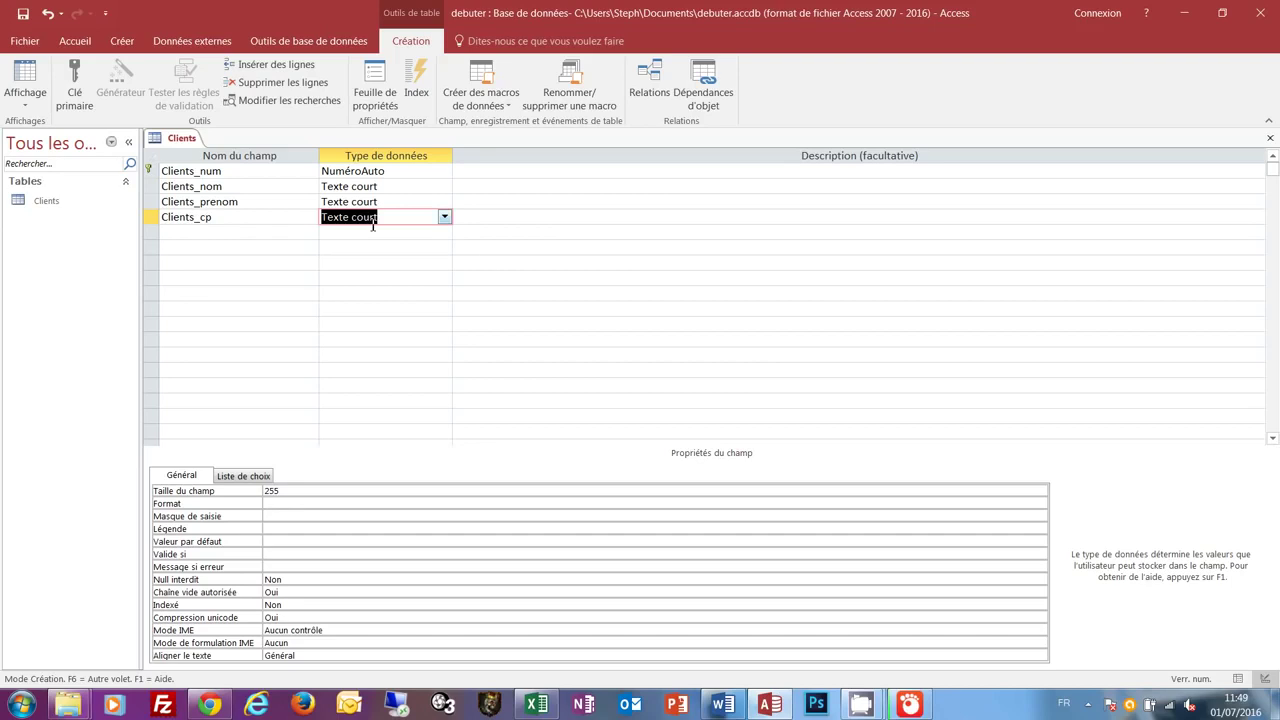
{"action": "left_click", "coordinate": [257, 493]}
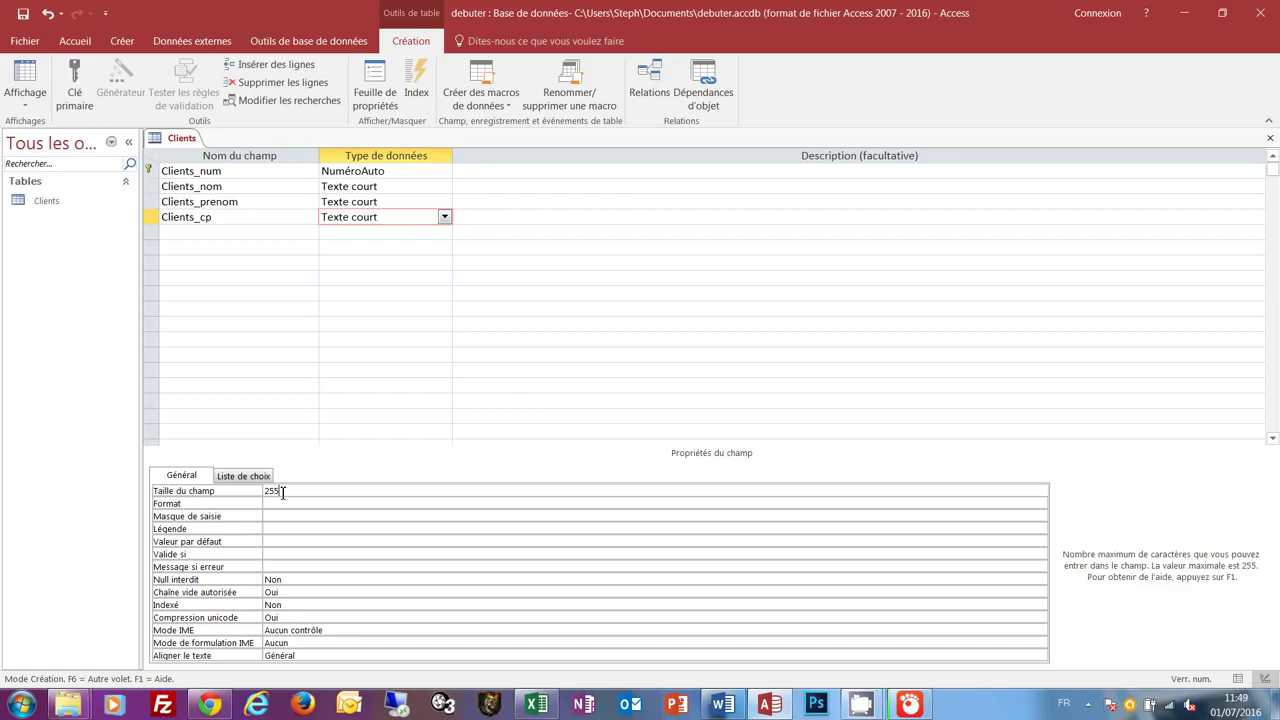
{"action": "type", "text": "5"}
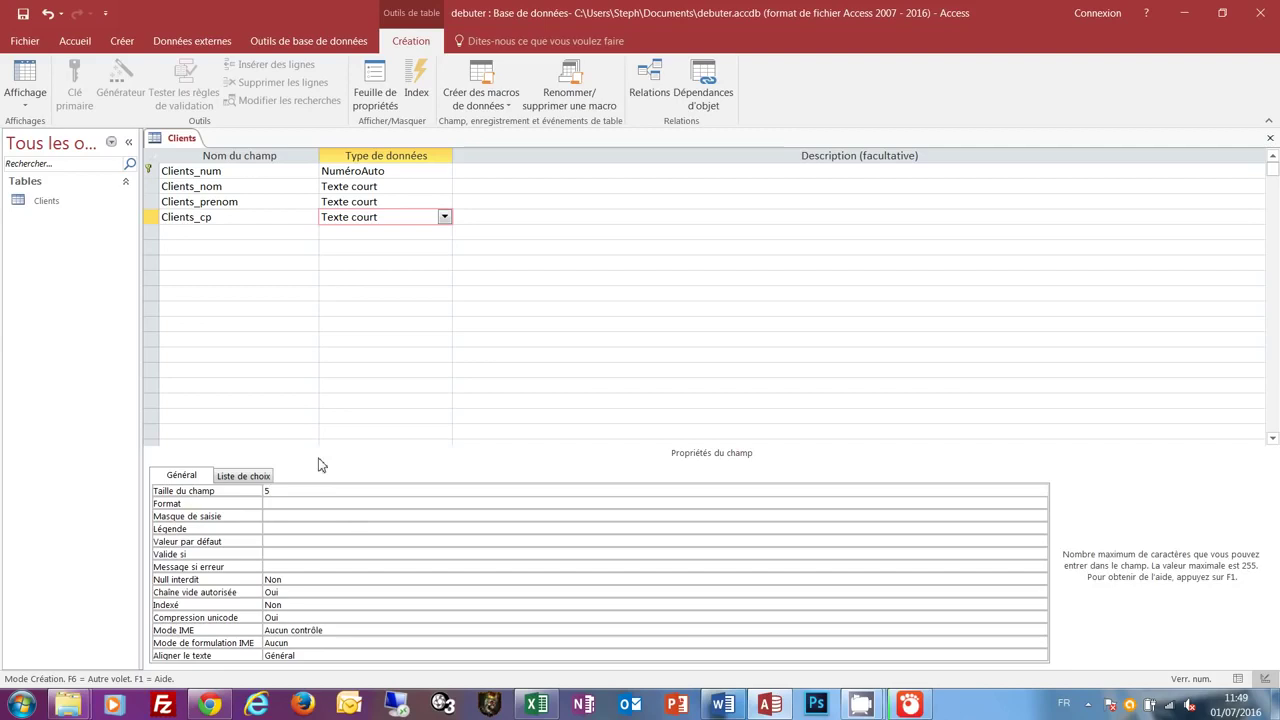
- Add a Clients_ville field of type Texte court with a field size of 25
{"action": "left_click", "coordinate": [200, 234]}
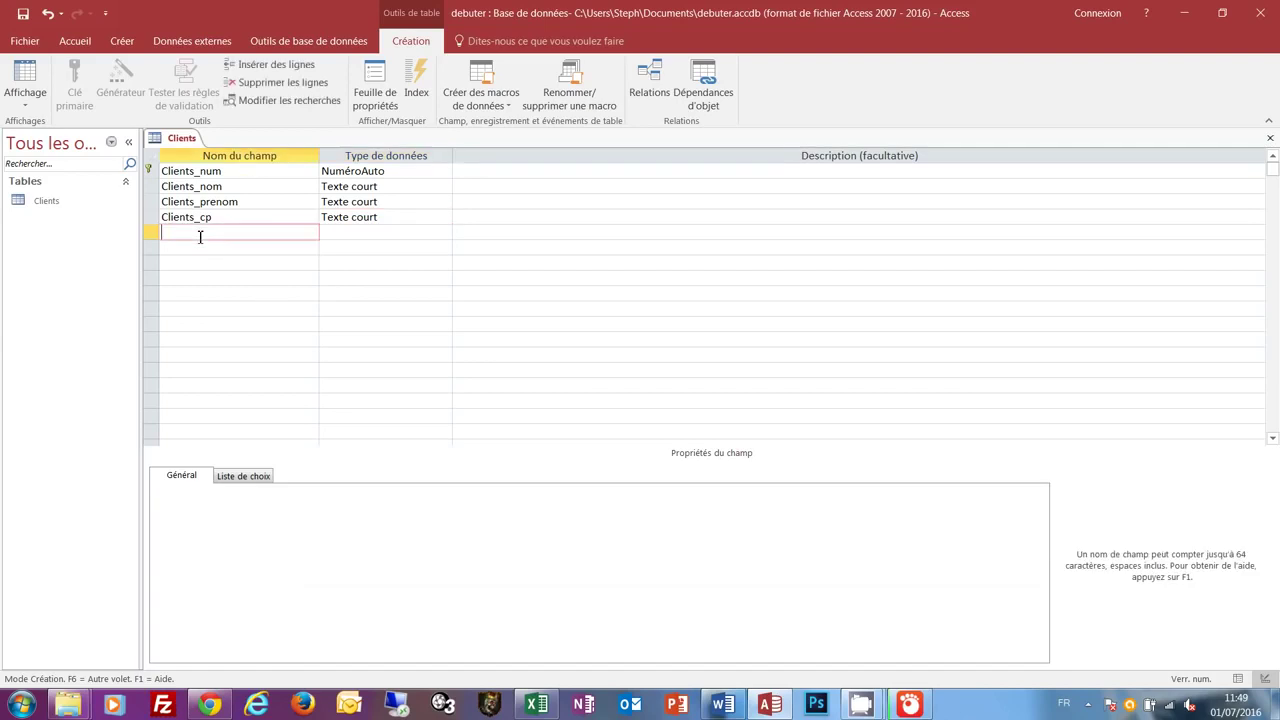
{"action": "type", "text": "Clients_ville"}
{"action": "key", "text": "Tab"}
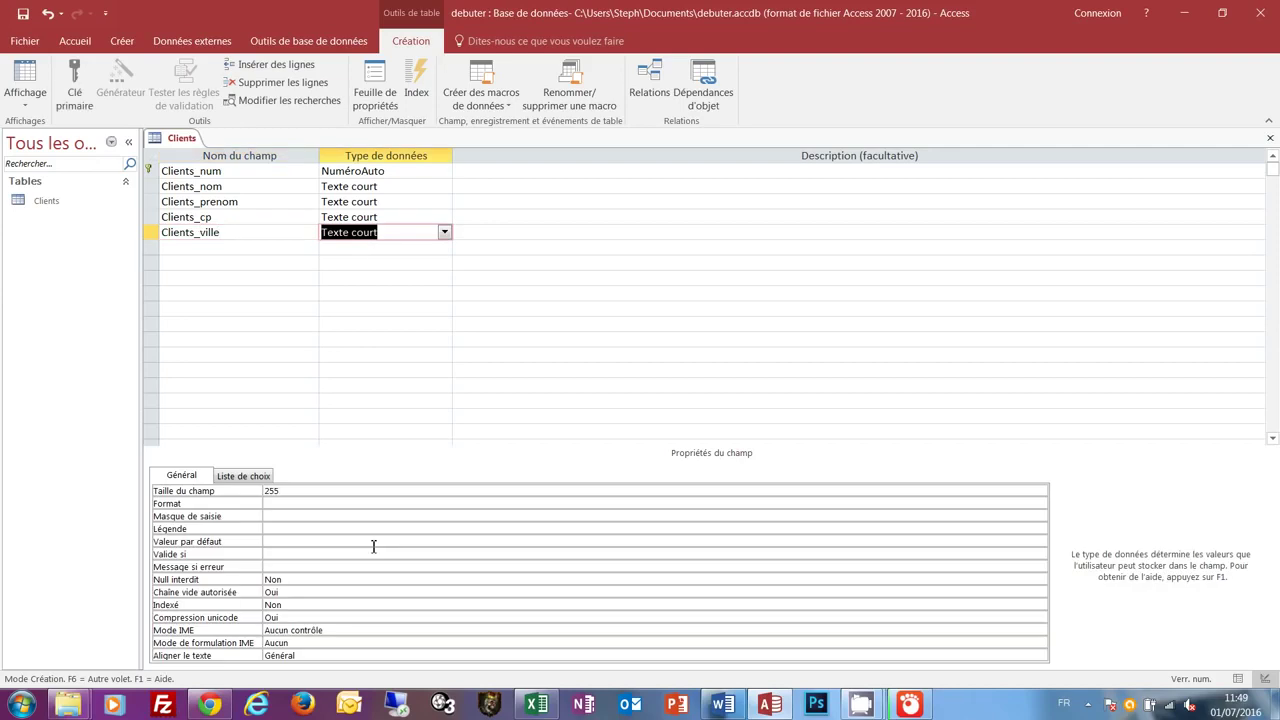
{"action": "left_click", "coordinate": [258, 491]}
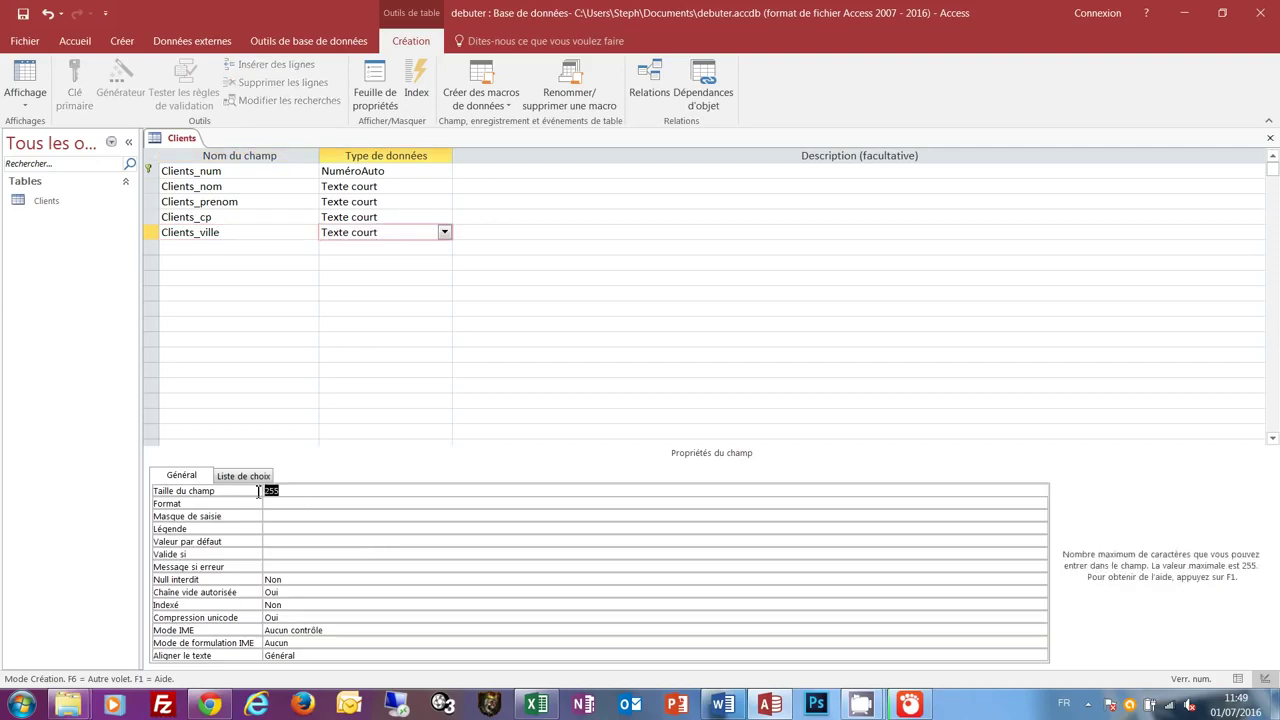
{"action": "type", "text": "25"}
{"action": "key", "text": "Tab"}
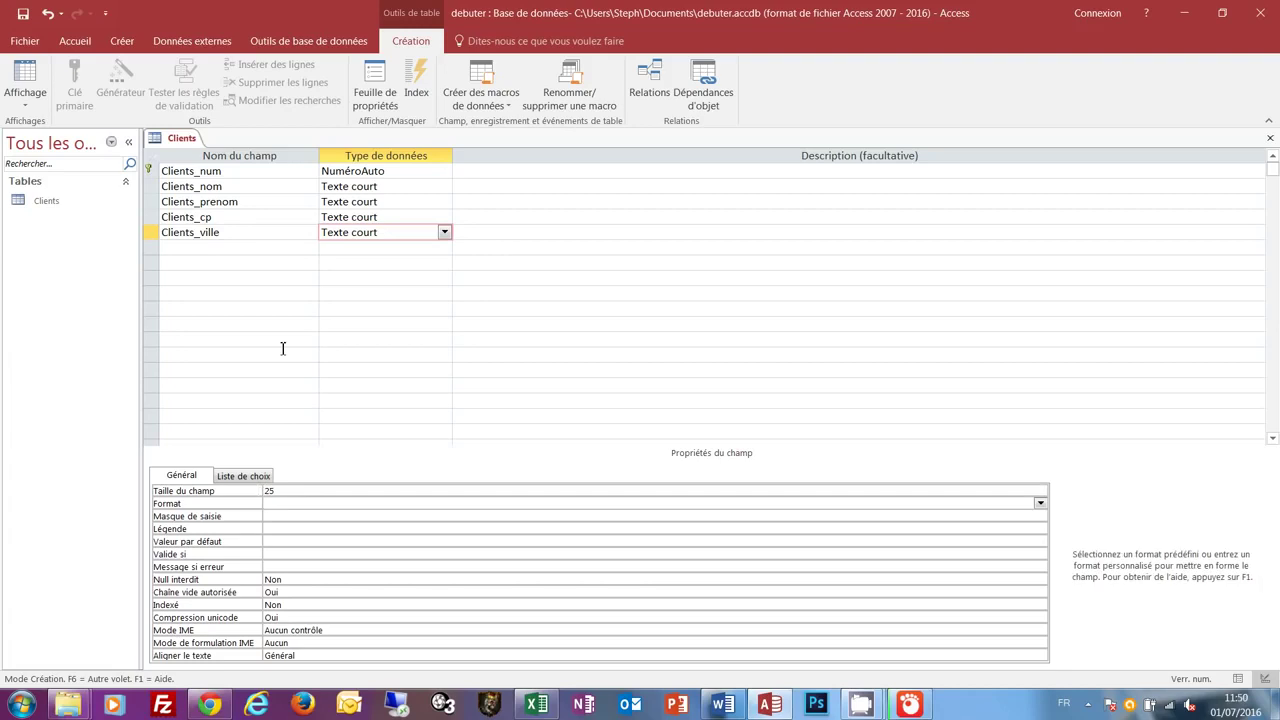
- Add a Clients_dateN field with the Date/Heure data type and the "Date, abrégé" format
{"action": "left_click", "coordinate": [199, 248]}
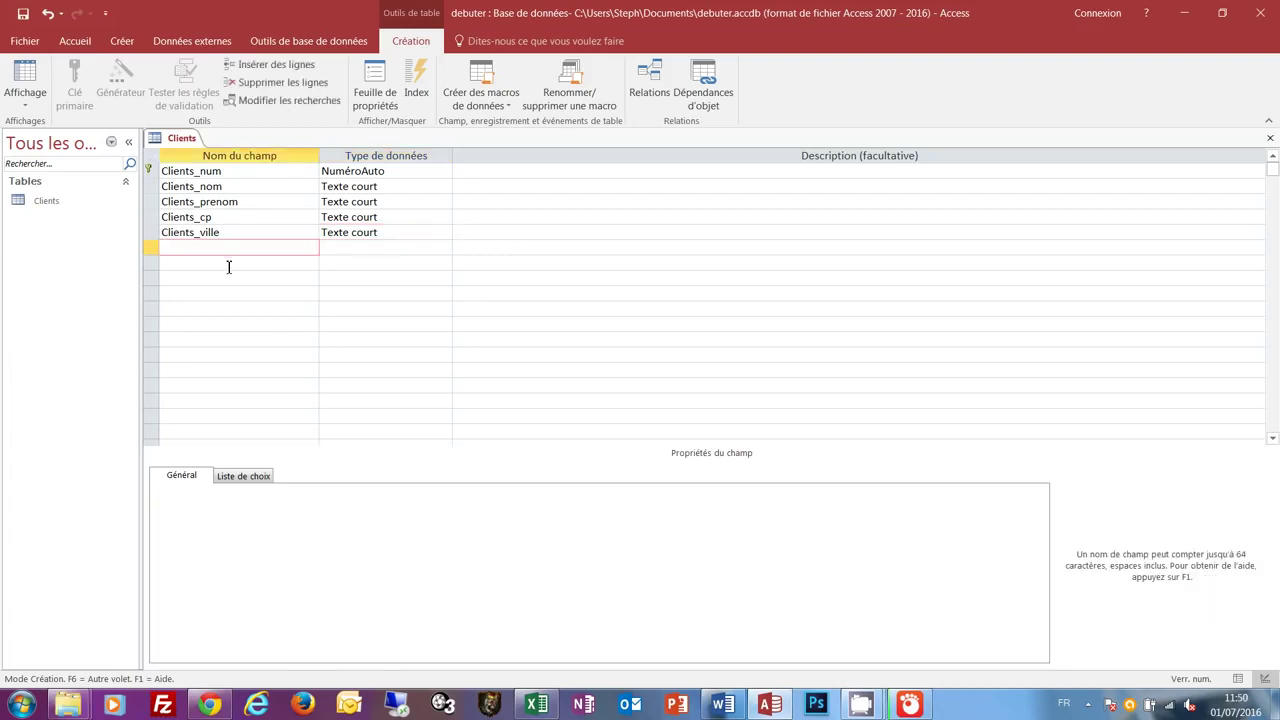
{"action": "type", "text": "Clients_dateN"}
{"action": "key", "text": "Tab"}
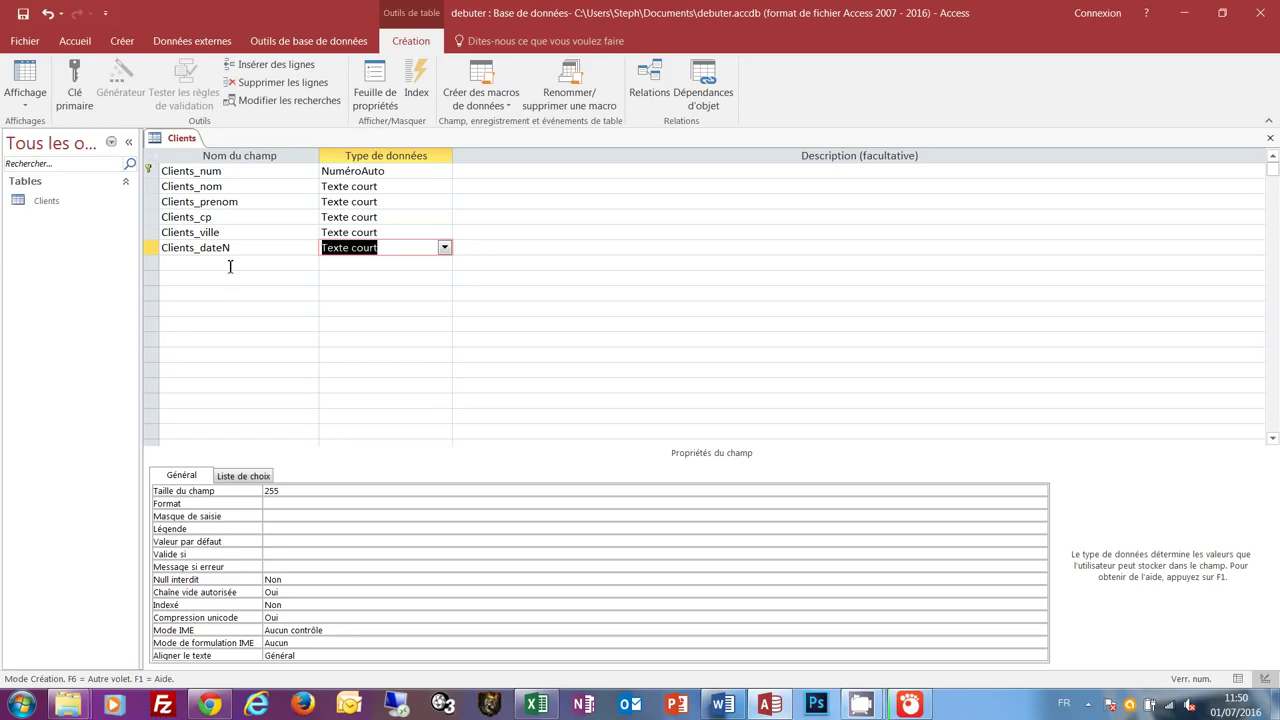
{"action": "left_click", "coordinate": [444, 250]}
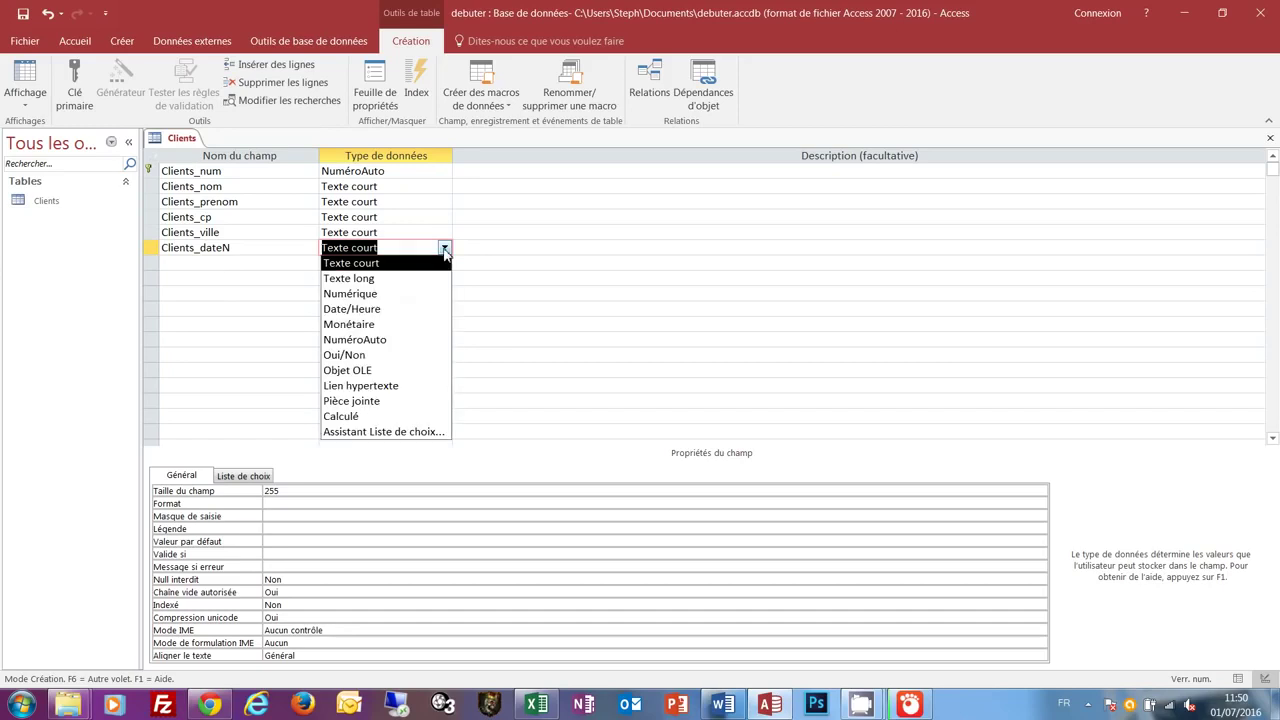
{"action": "left_click", "coordinate": [383, 309]}
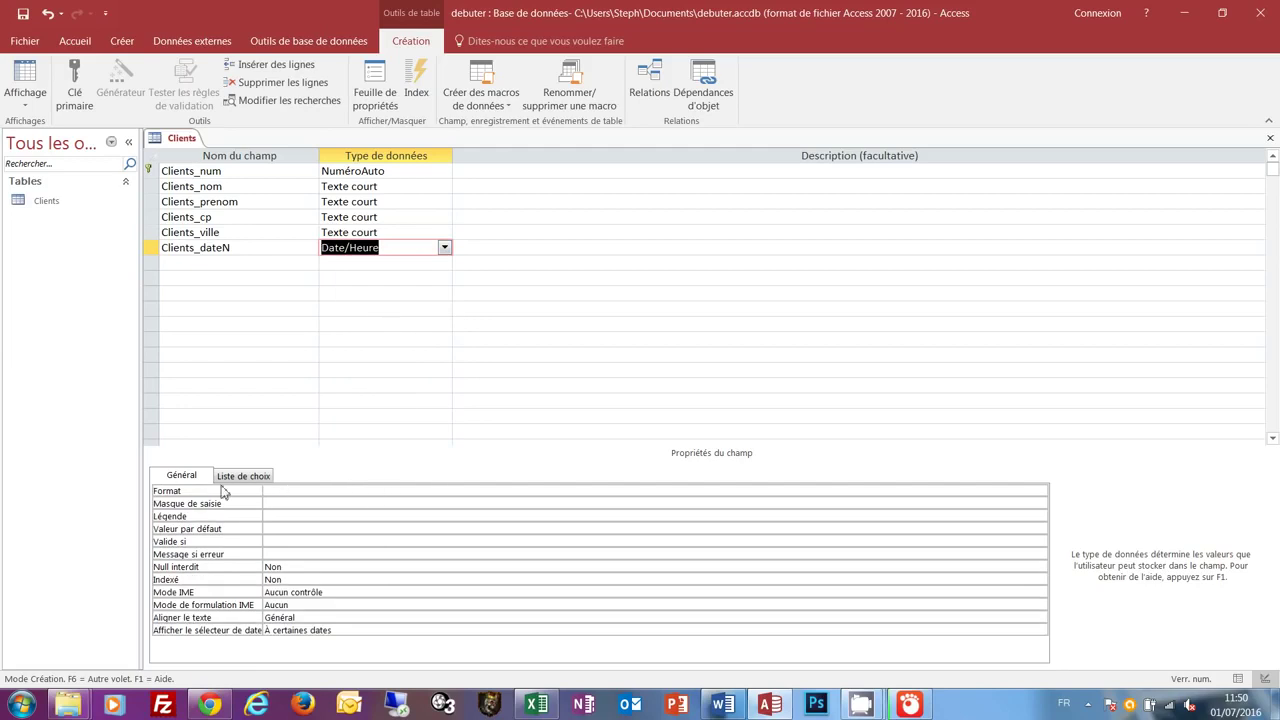
{"action": "left_click", "coordinate": [287, 490]}
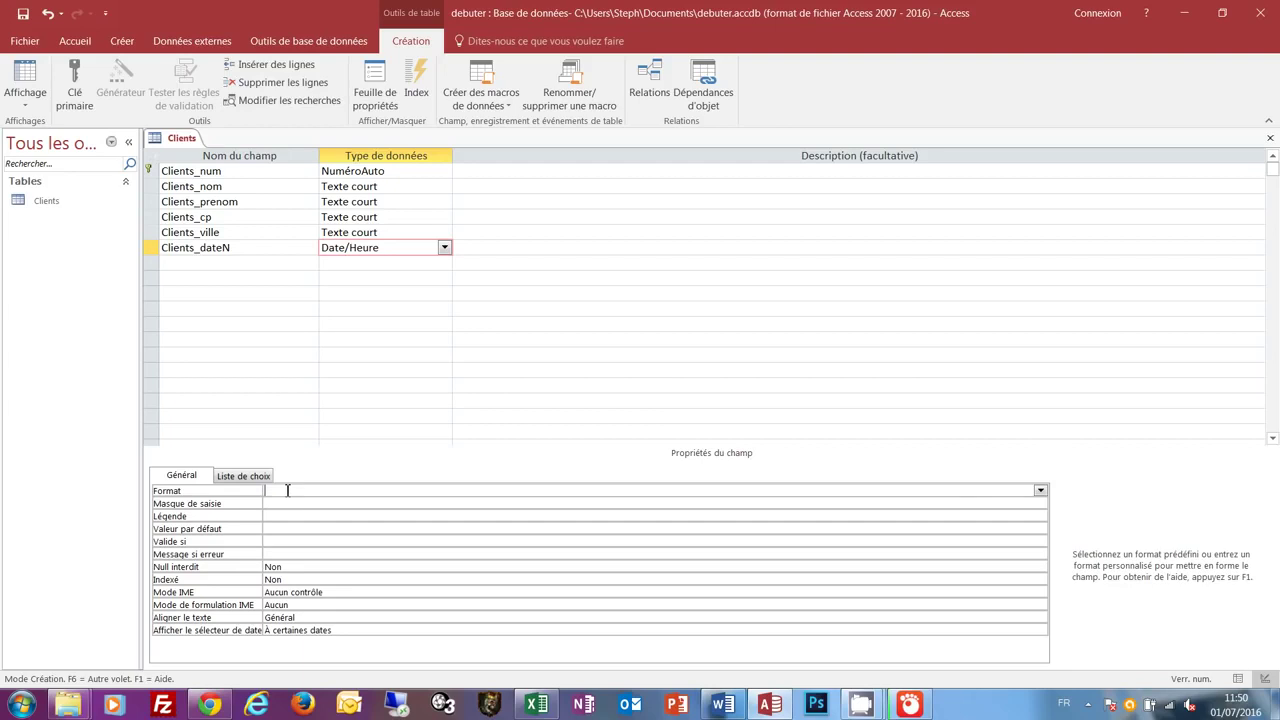
{"action": "left_click", "coordinate": [1041, 491]}
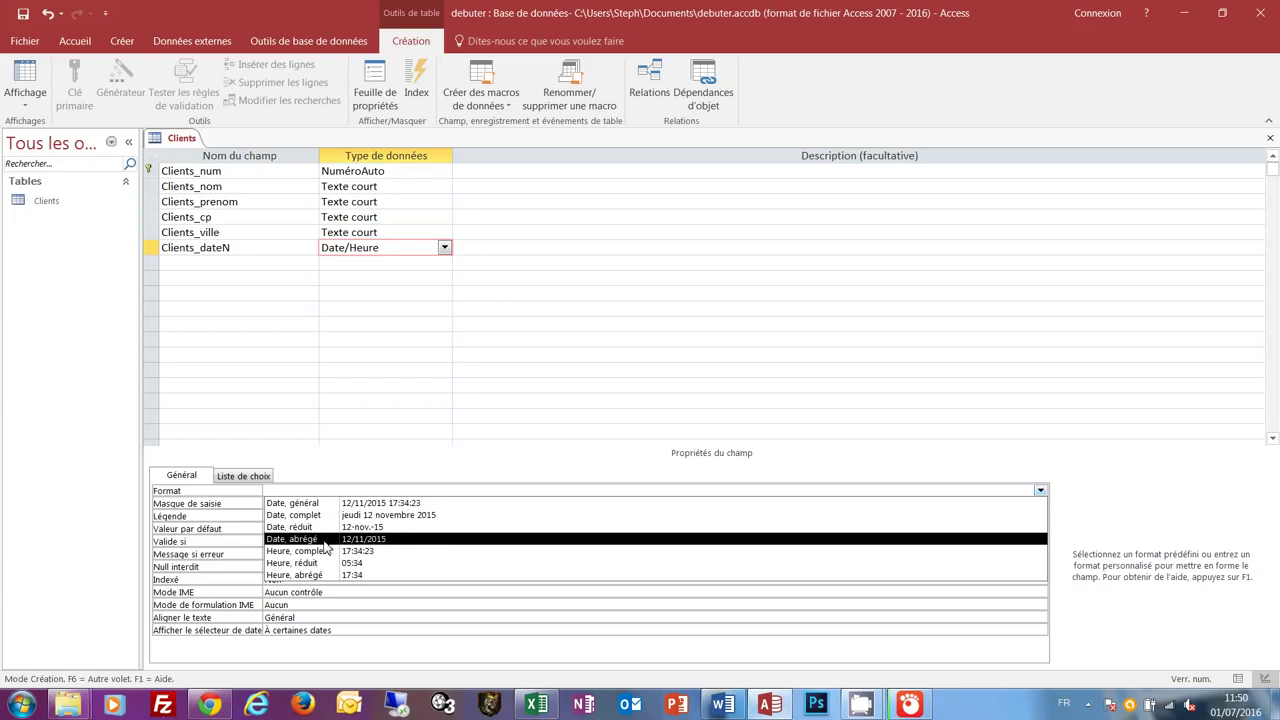
{"action": "left_click", "coordinate": [323, 541]}
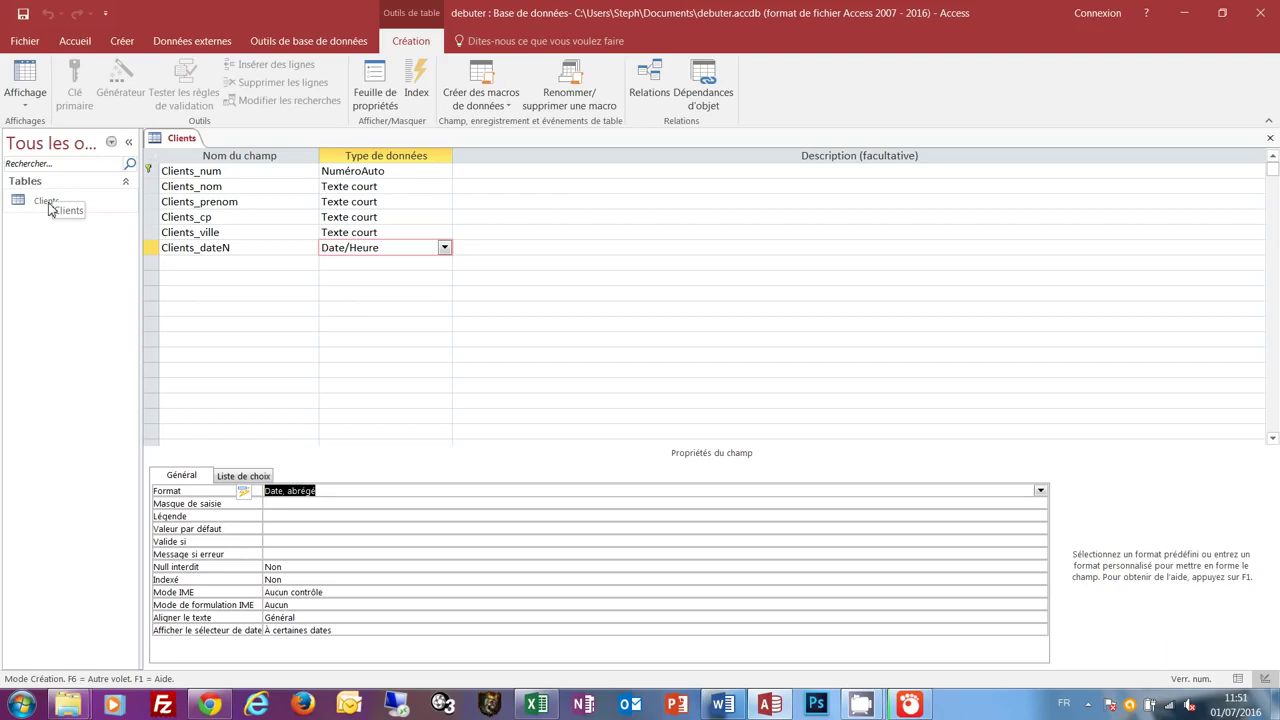
- Switch the Clients table to datasheet view and fill in the first client's last name and first name
{"action": "left_click", "coordinate": [27, 108]}
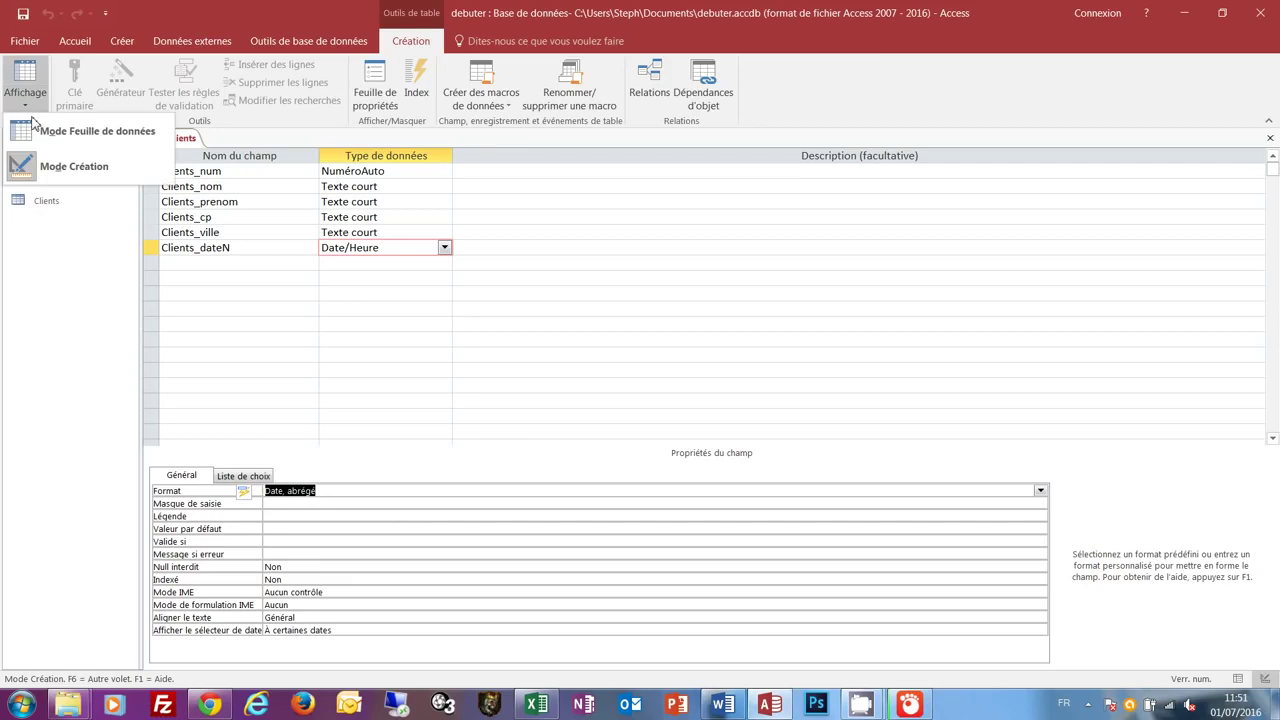
{"action": "left_click", "coordinate": [57, 136]}
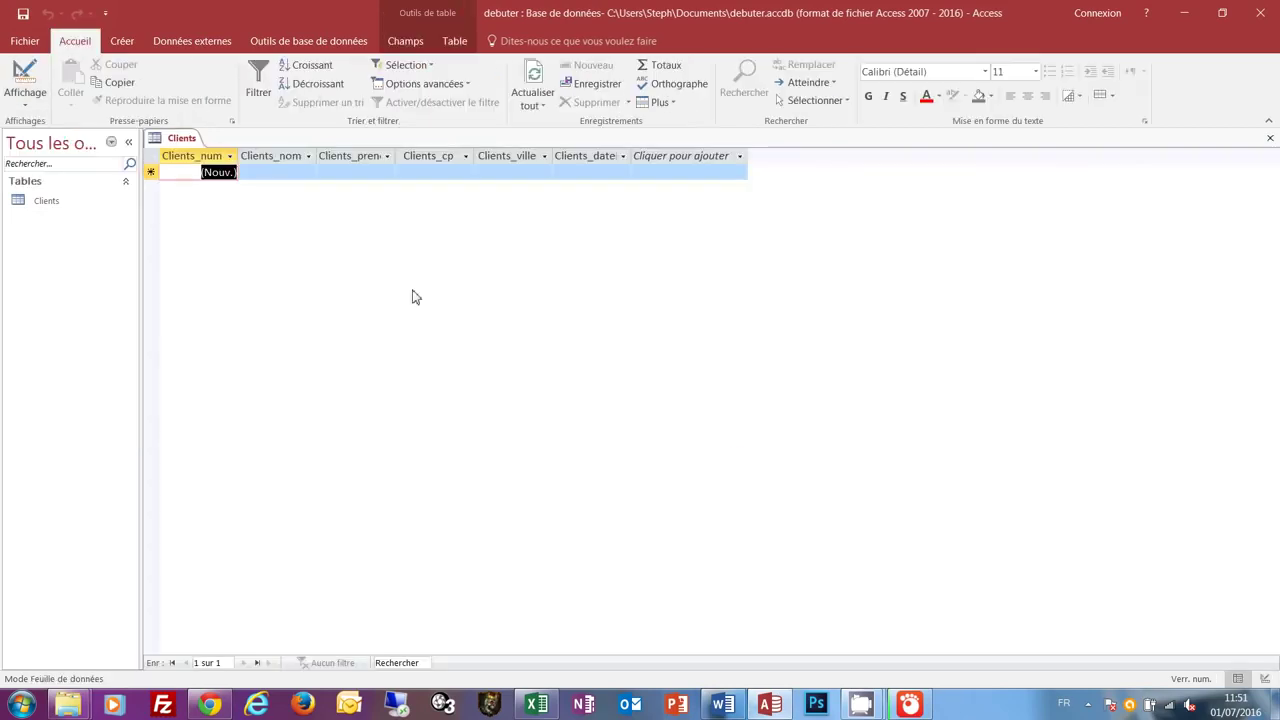
{"action": "left_click", "coordinate": [291, 176]}
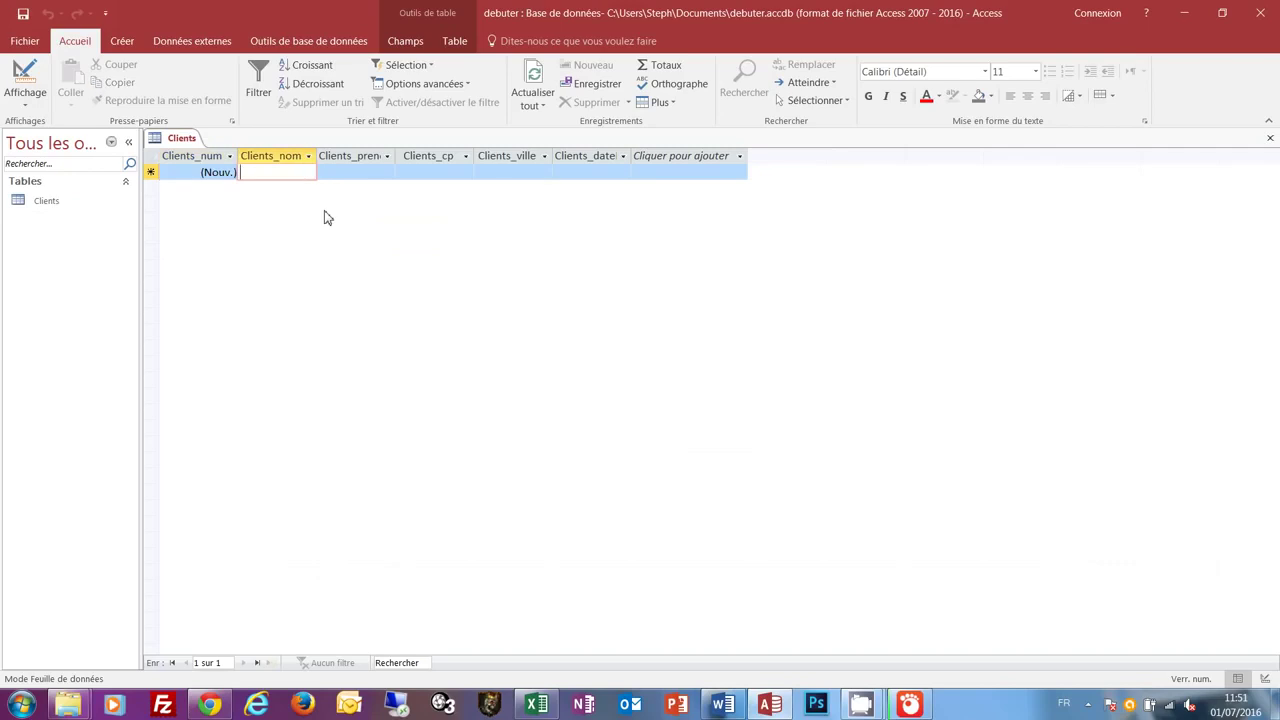
{"action": "type", "text": "Decajou"}
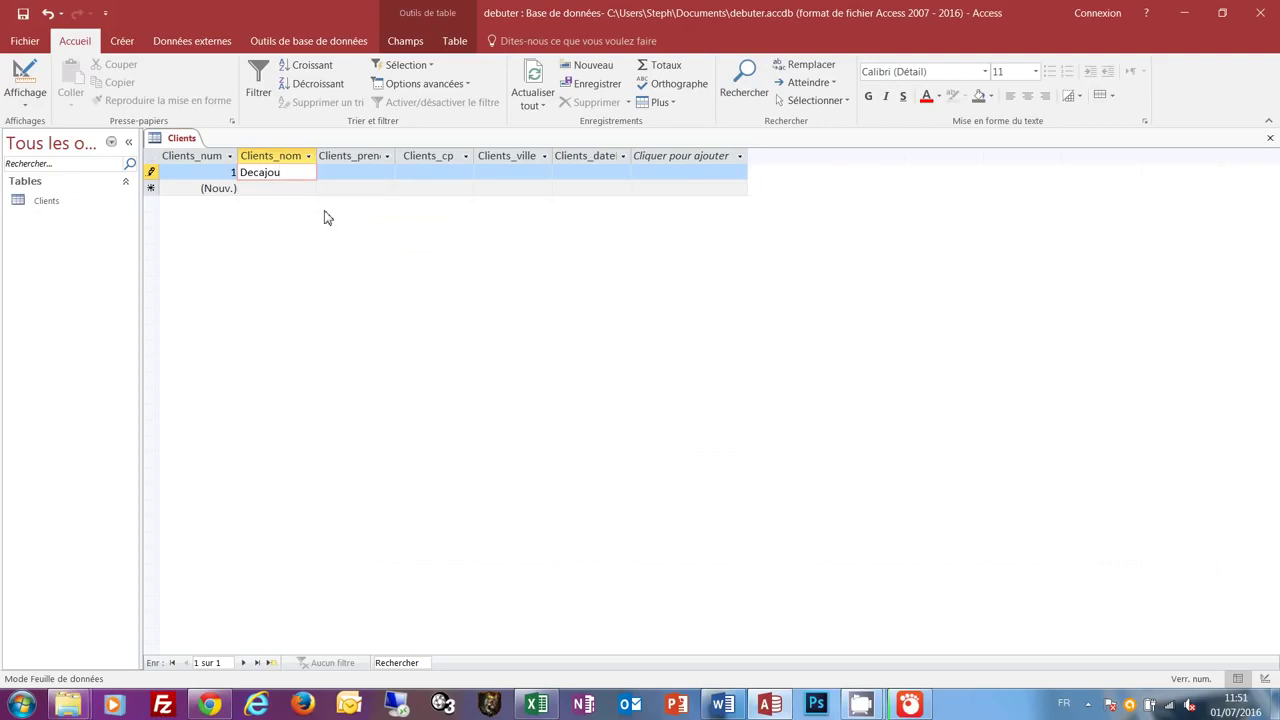
{"action": "key", "text": "Tab"}
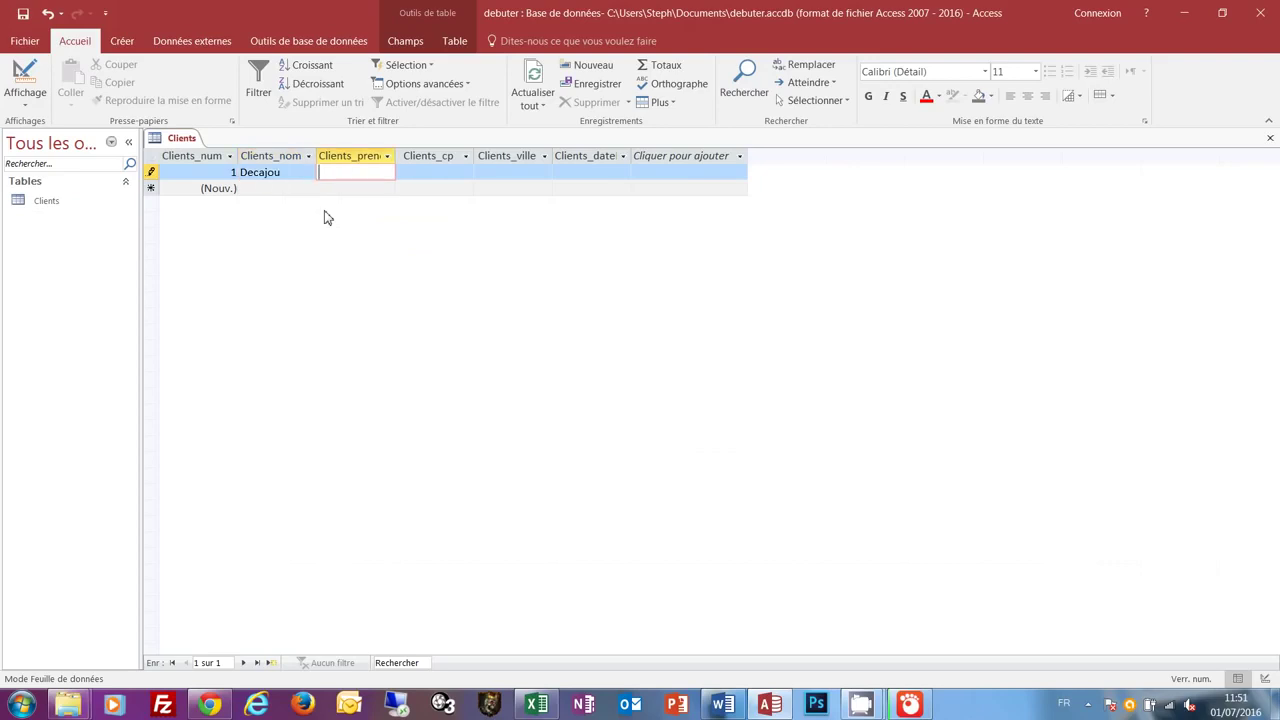
{"action": "type", "text": "Benoît"}
{"action": "key", "text": "Tab"}
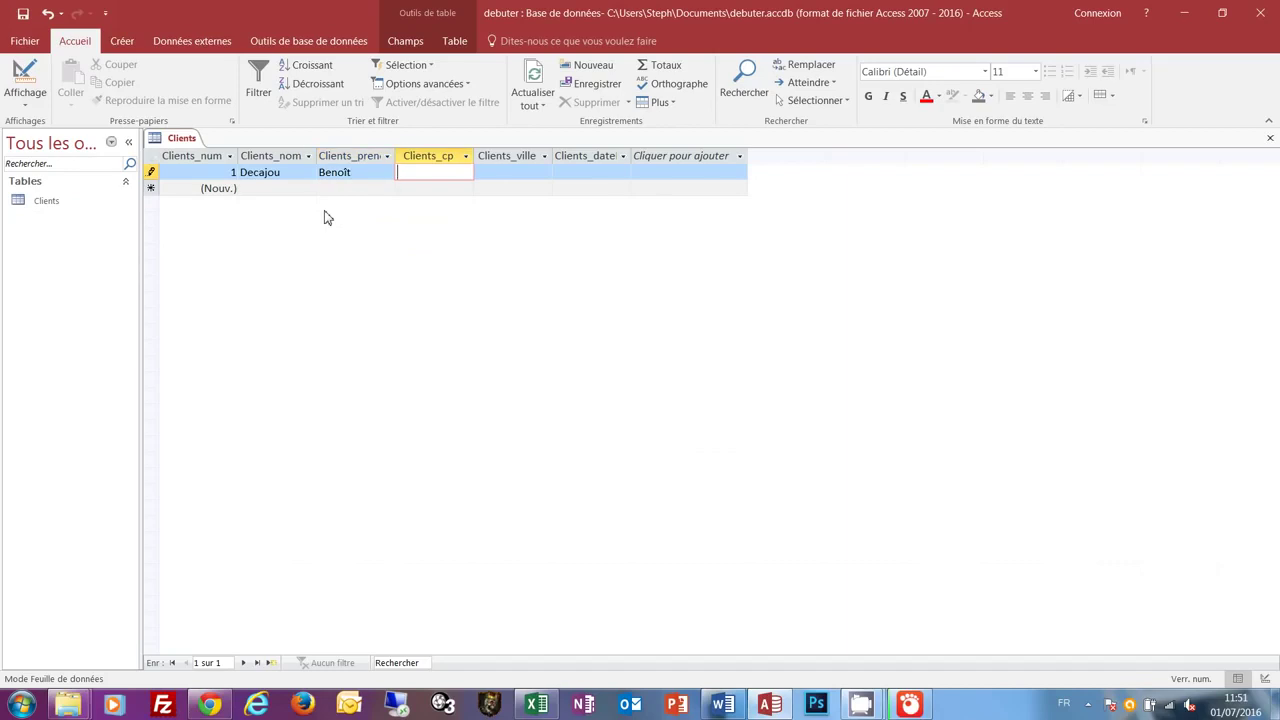
- Complete the first client's record with postal code 26000, city Valence and the date of birth
{"action": "type", "text": "26000"}
{"action": "key", "text": "Tab"}
{"action": "type", "text": "Va"}
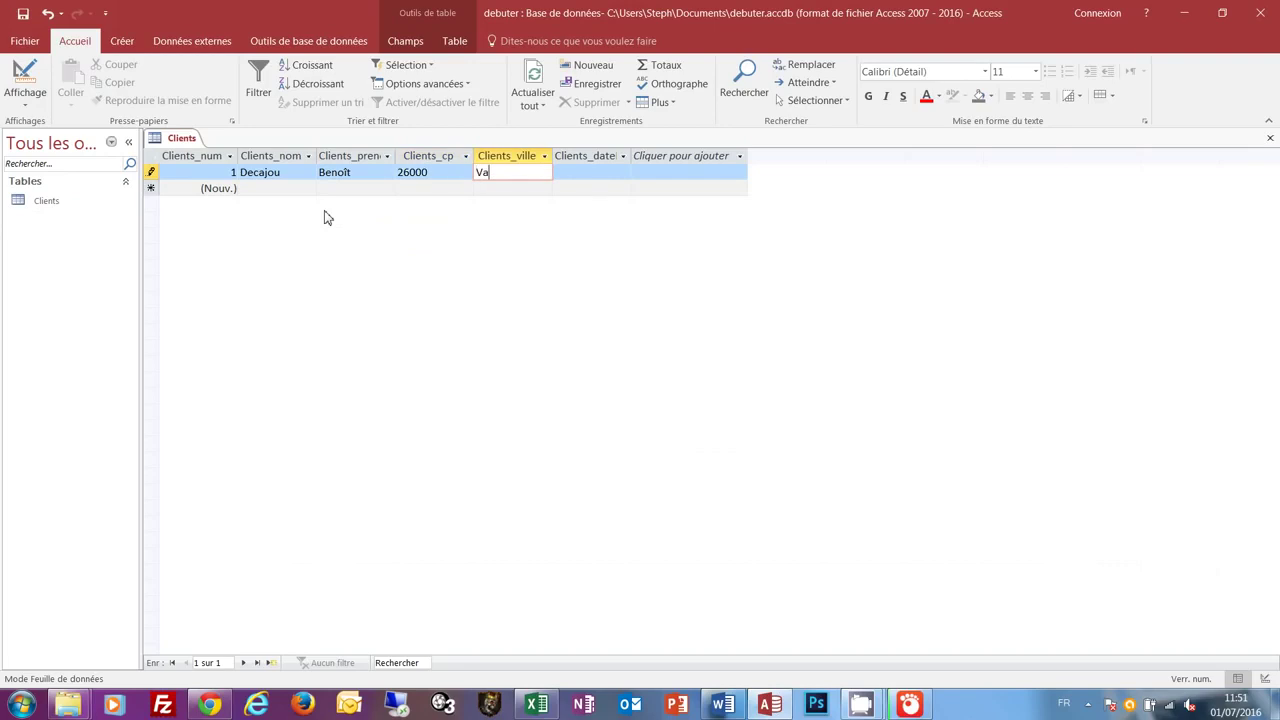
{"action": "type", "text": "lence"}
{"action": "key", "text": "Tab"}
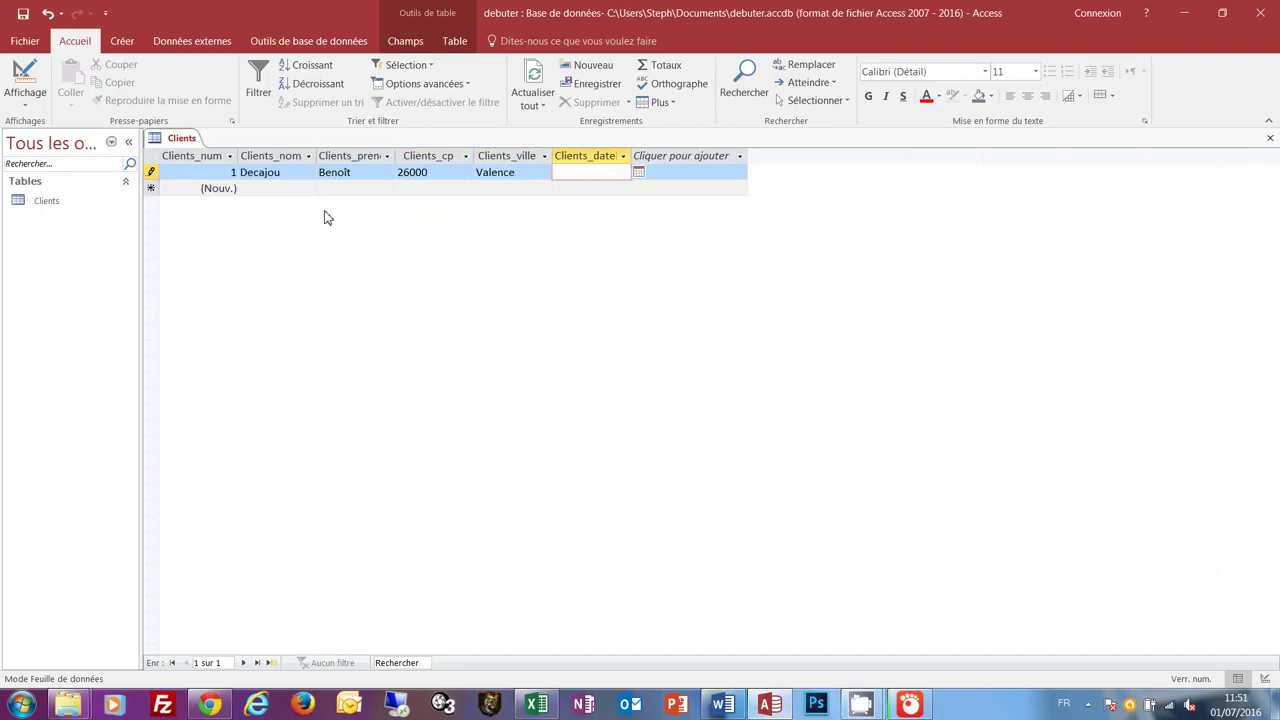
{"action": "type", "text": "15/04/1981"}
{"action": "key", "text": "Tab"}
{"action": "key", "text": "Tab"}
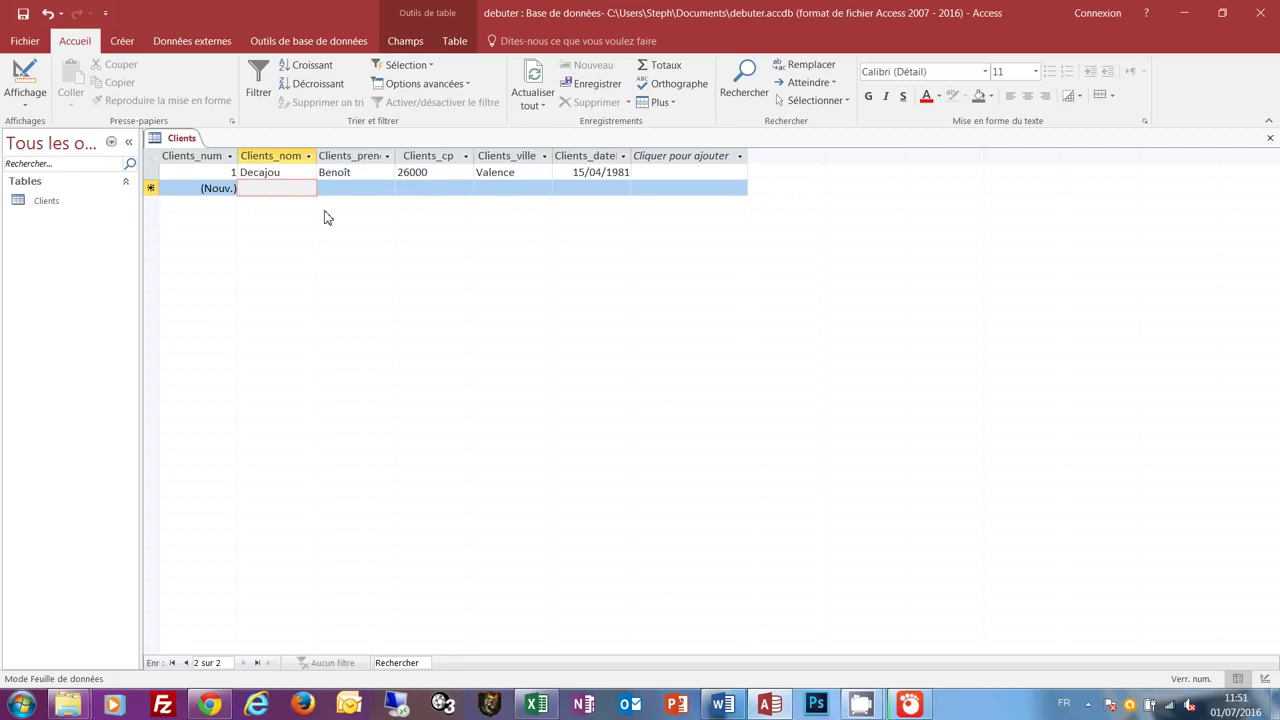
- Add a second client record with last name, first name, postal code 26300, city Bourg de Péage and date of birth
{"action": "type", "text": "Gatho"}
{"action": "type", "text": "r"}
{"action": "key", "text": "Tab"}
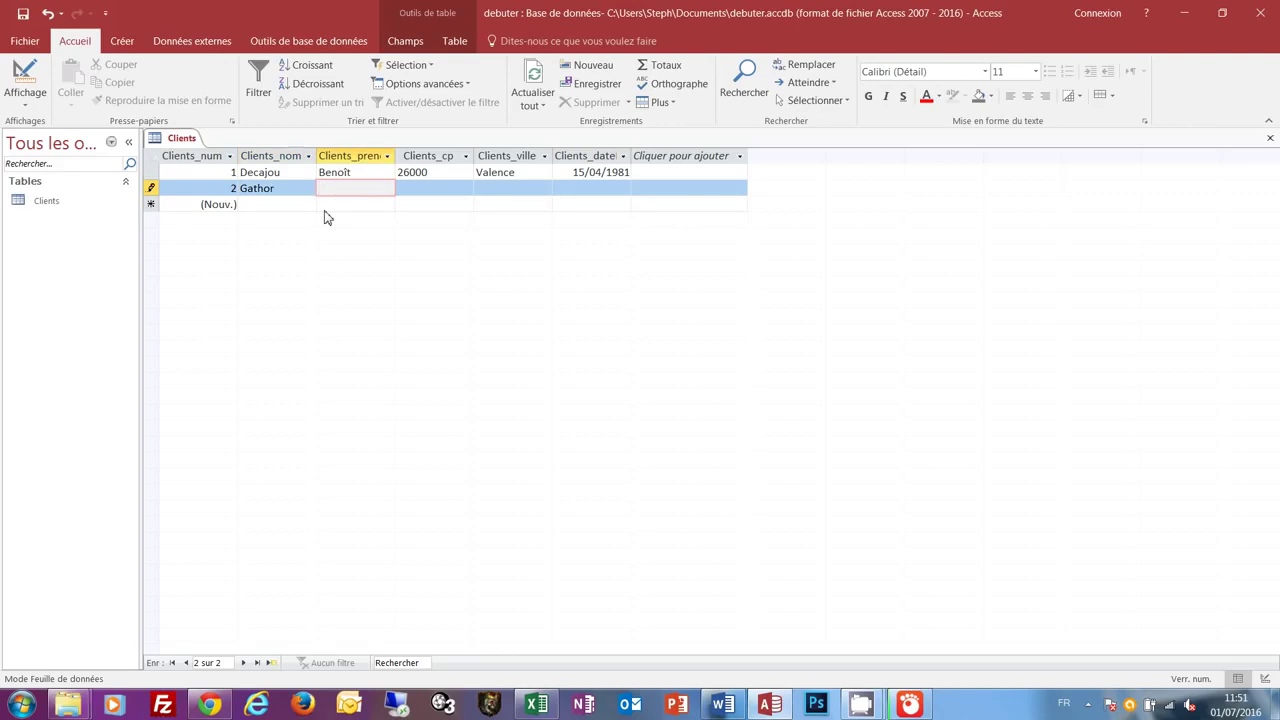
{"action": "type", "text": "Nathalie"}
{"action": "key", "text": "Tab"}
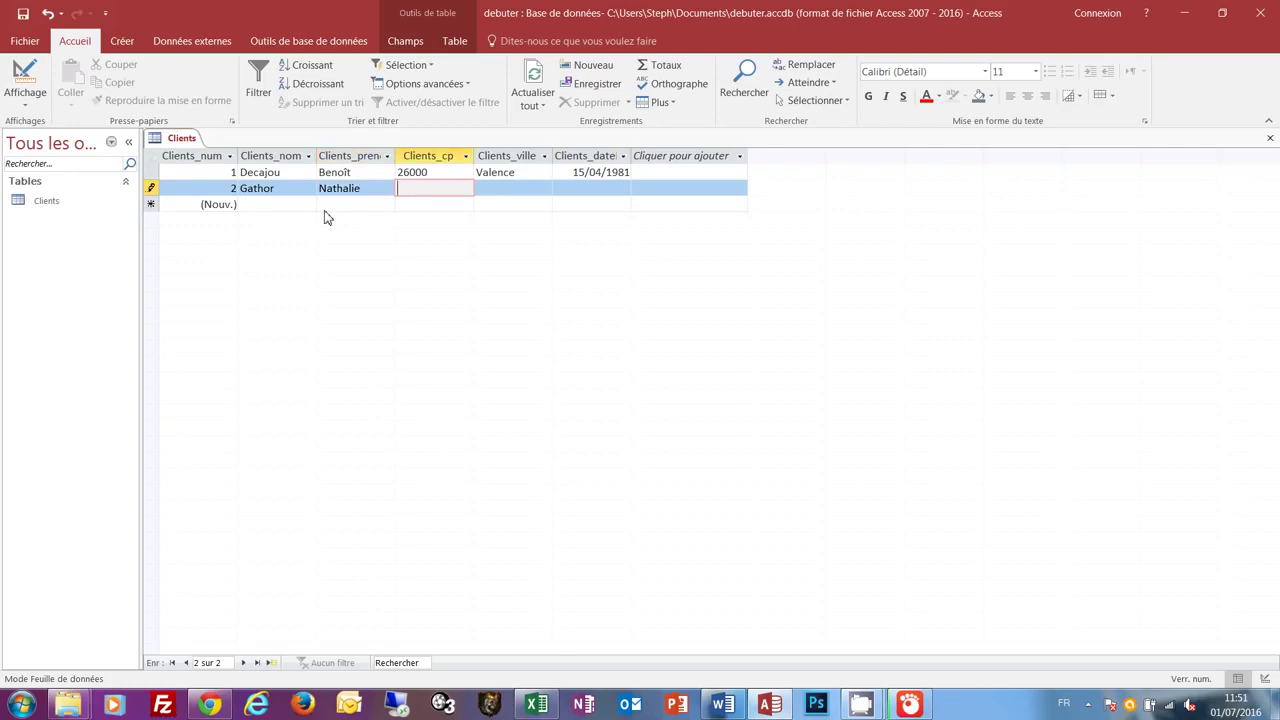
{"action": "type", "text": "26300"}
{"action": "key", "text": "Tab"}
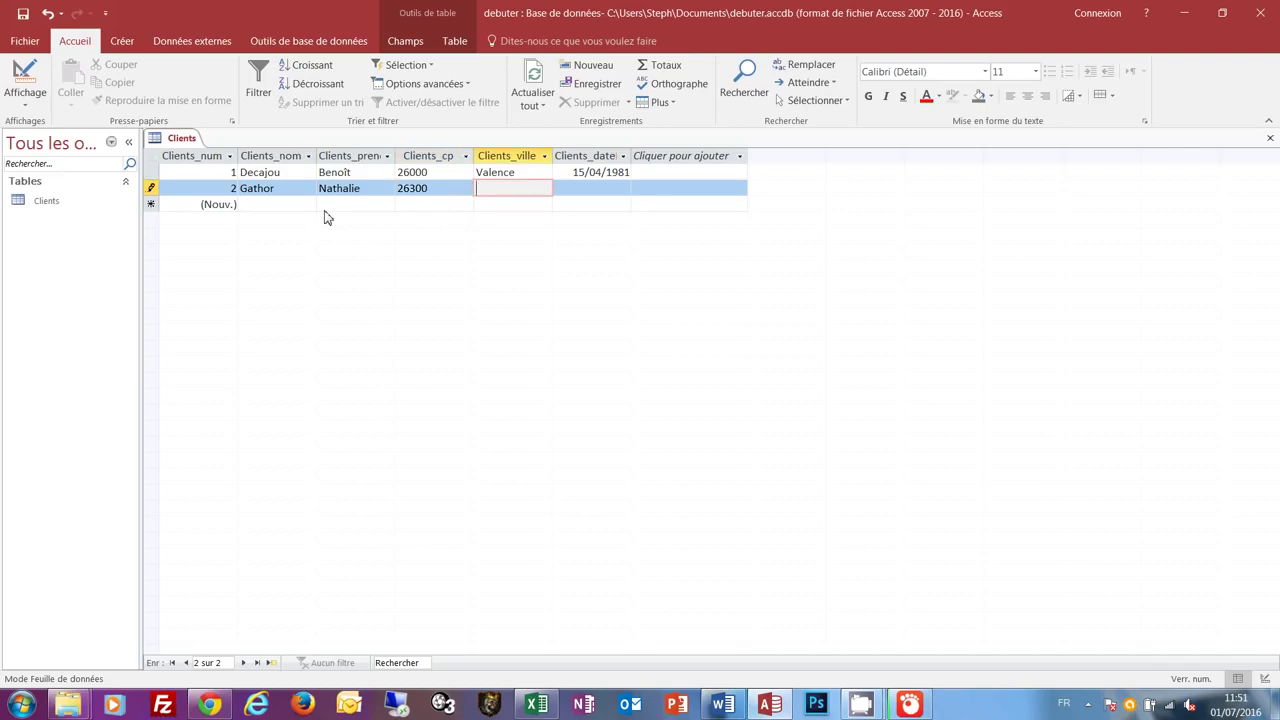
{"action": "type", "text": "Bourg de Péage"}
{"action": "key", "text": "Tab"}
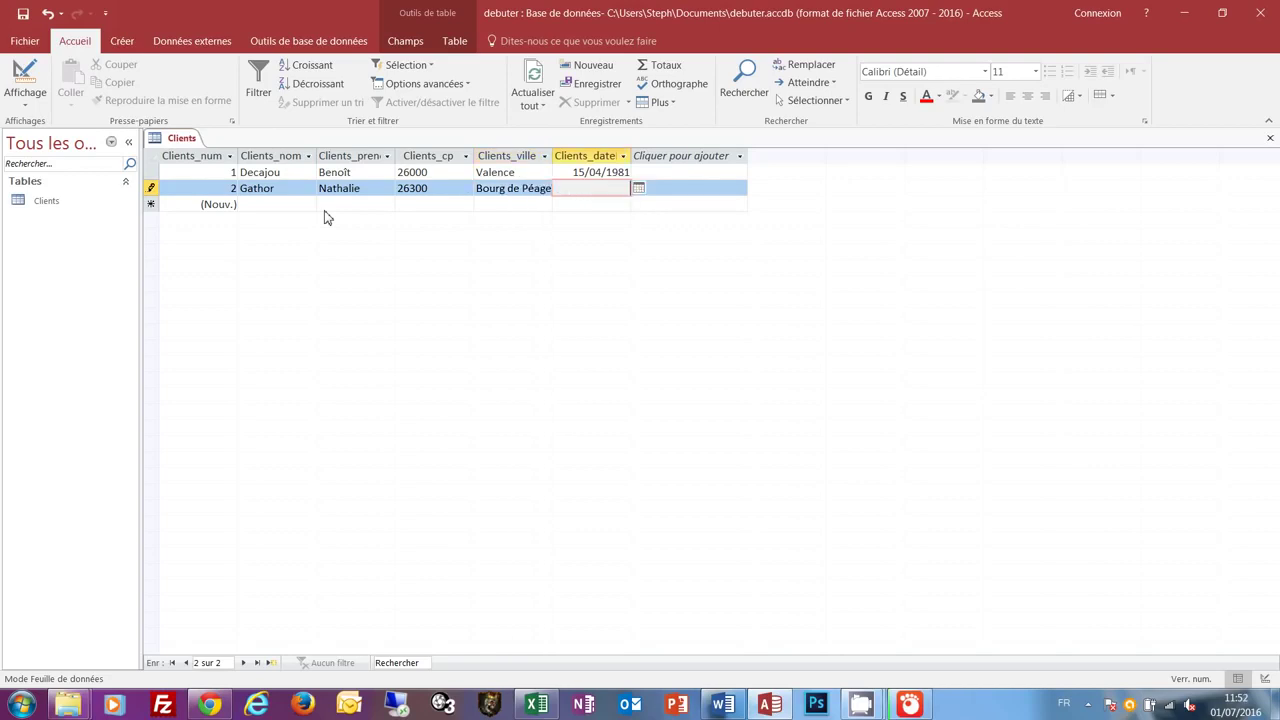
{"action": "type", "text": "22/02/1986"}
{"action": "key", "text": "Tab"}
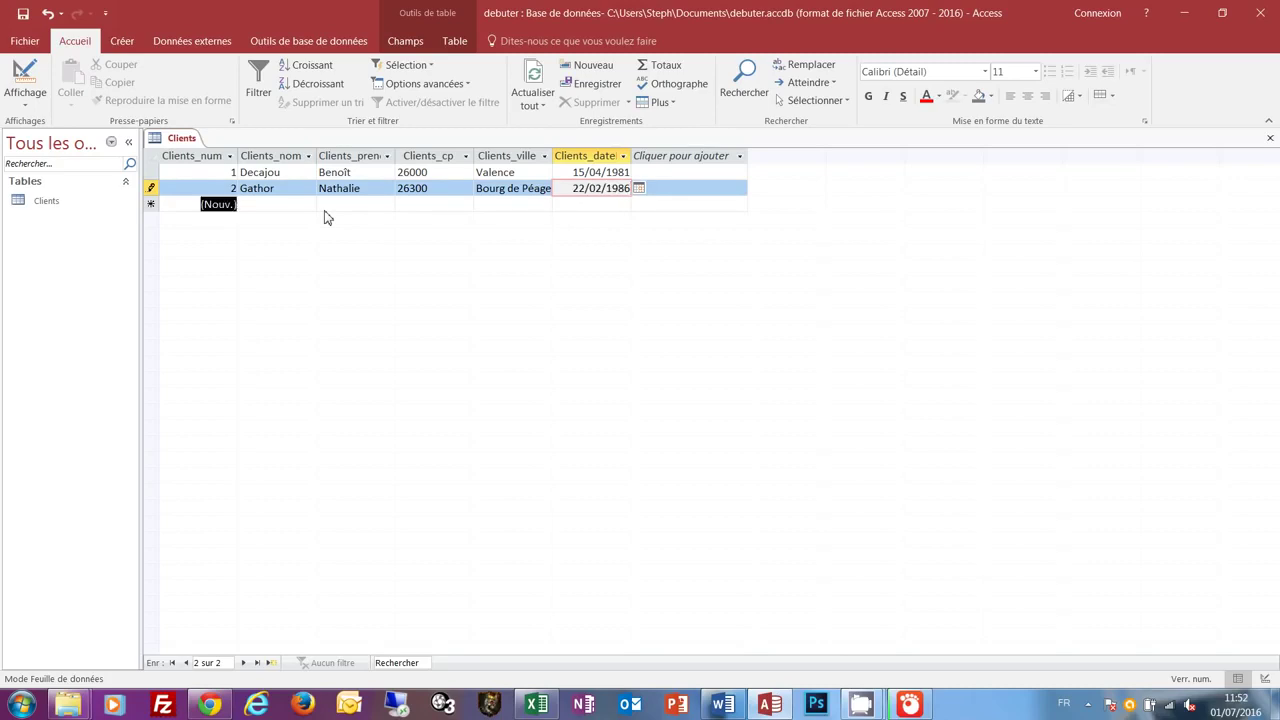
{"action": "key", "text": "Tab"}
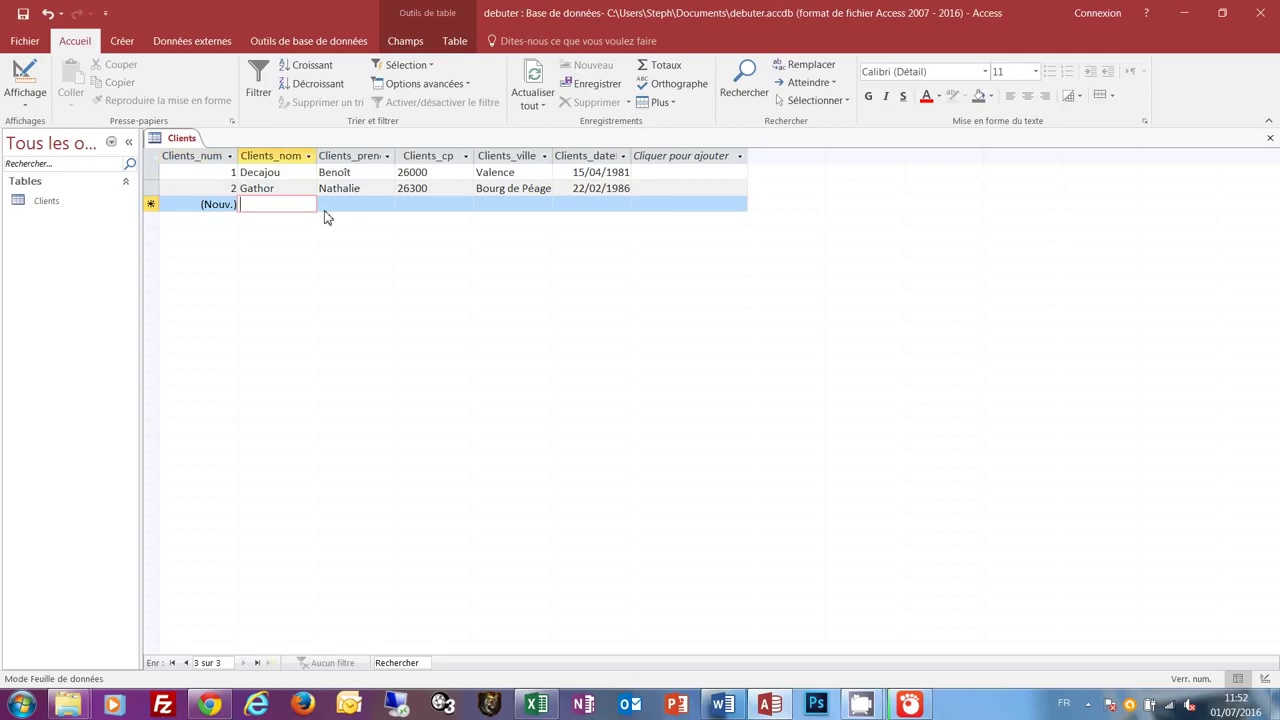
- Add a third client record with last name, first name, postal code 26100, city Romans sur Isère and date of birth
{"action": "type", "text": "Douch"}
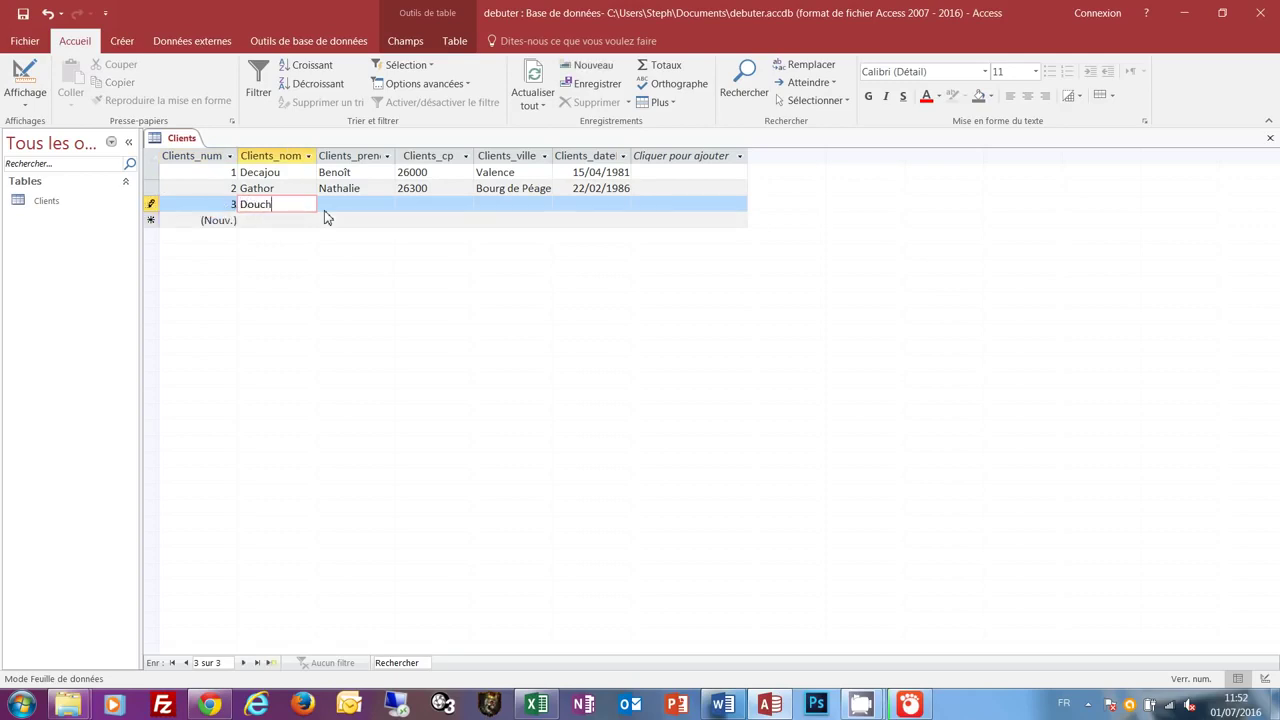
{"action": "key", "text": "Tab"}
{"action": "type", "text": "Urbain"}
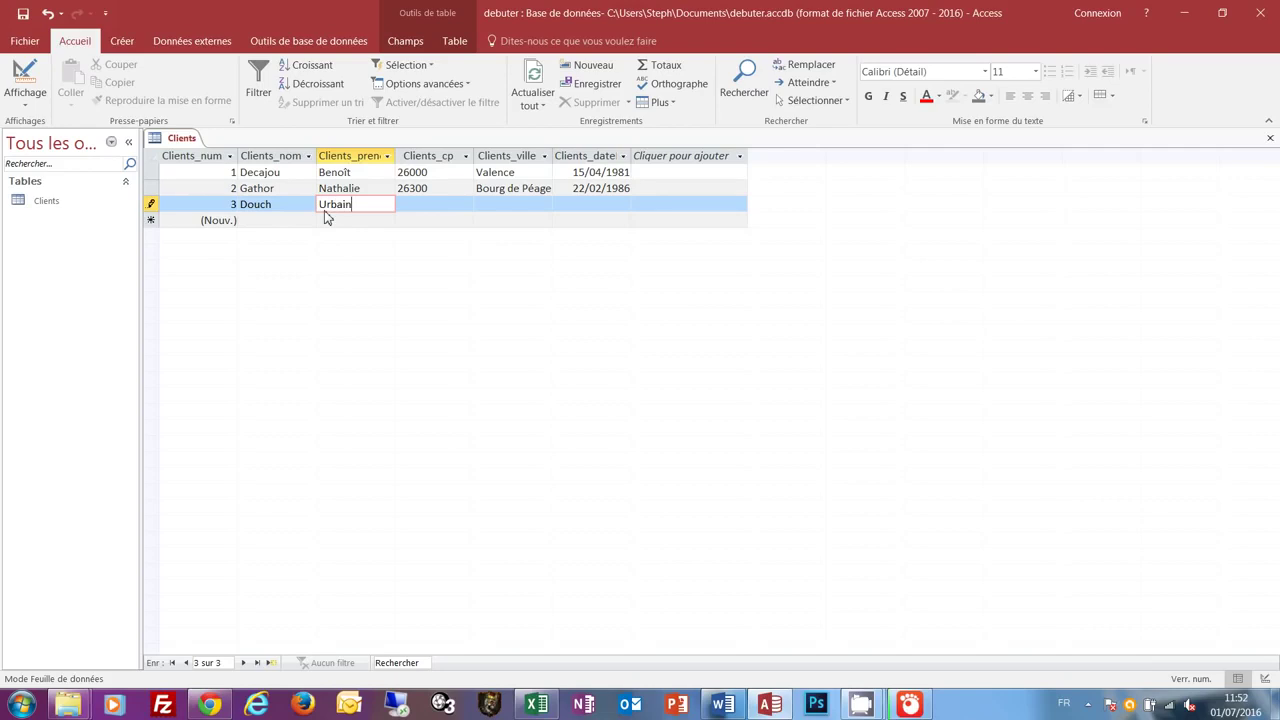
{"action": "key", "text": "Tab"}
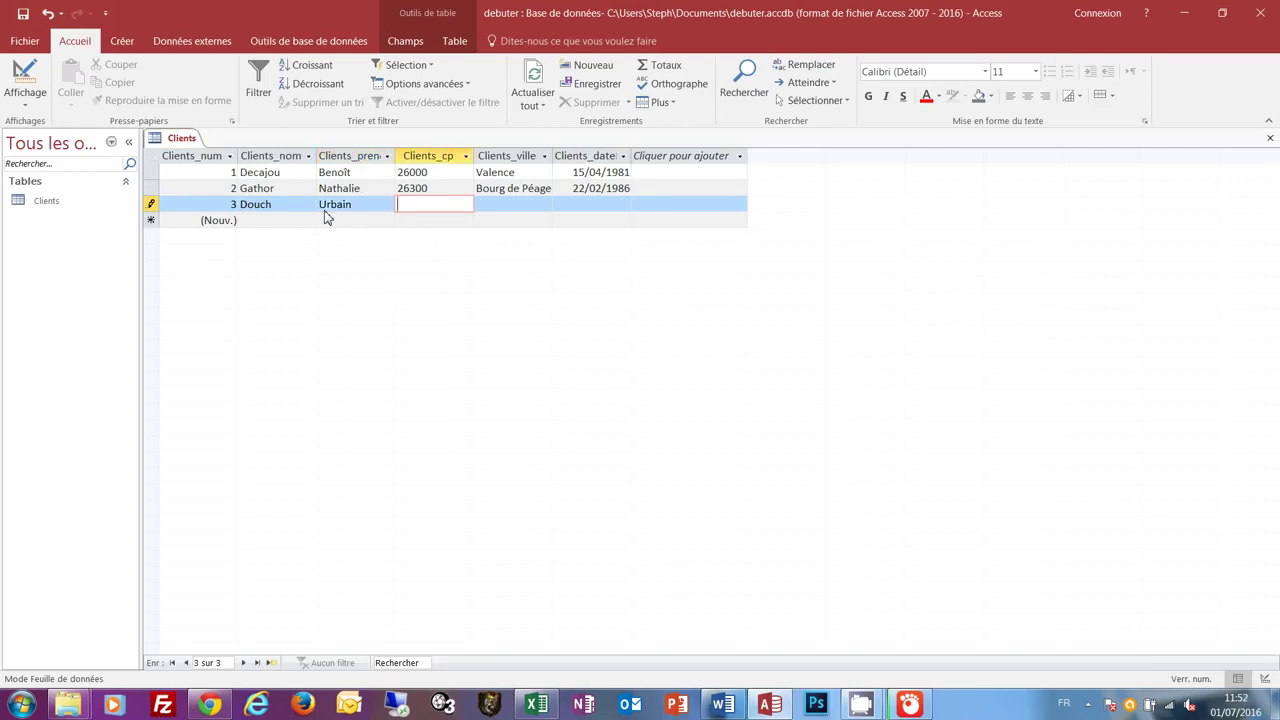
{"action": "type", "text": "26100"}
{"action": "key", "text": "Tab"}
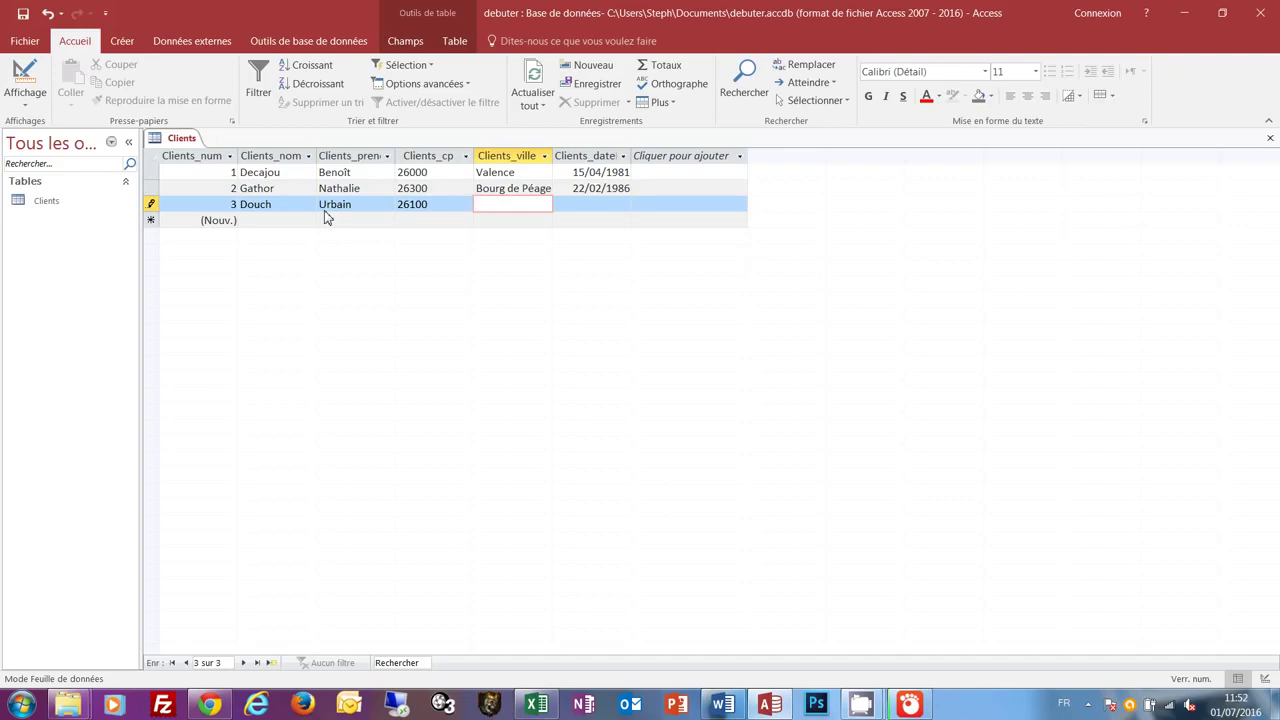
{"action": "type", "text": "Romans sur "}
{"action": "type", "text": "Isère"}
{"action": "key", "text": "Tab"}
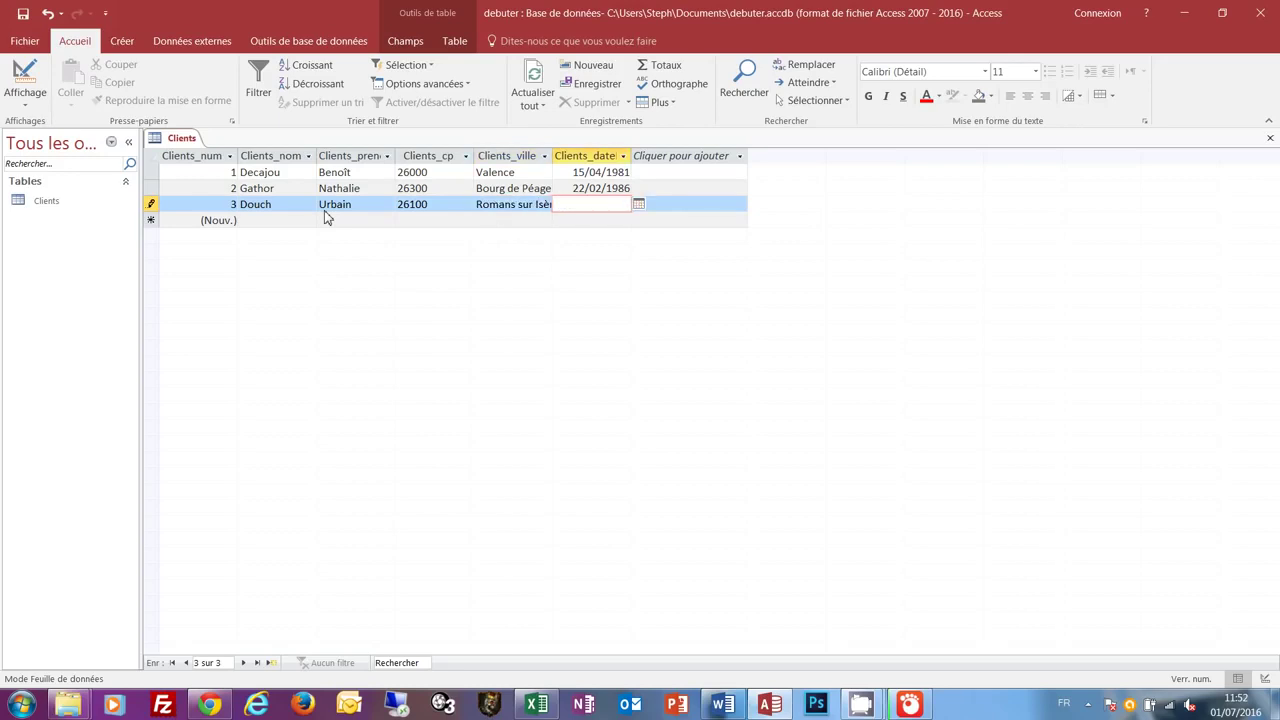
{"action": "type", "text": "18/08/1979"}
{"action": "key", "text": "Return"}
{"action": "key", "text": "Return"}
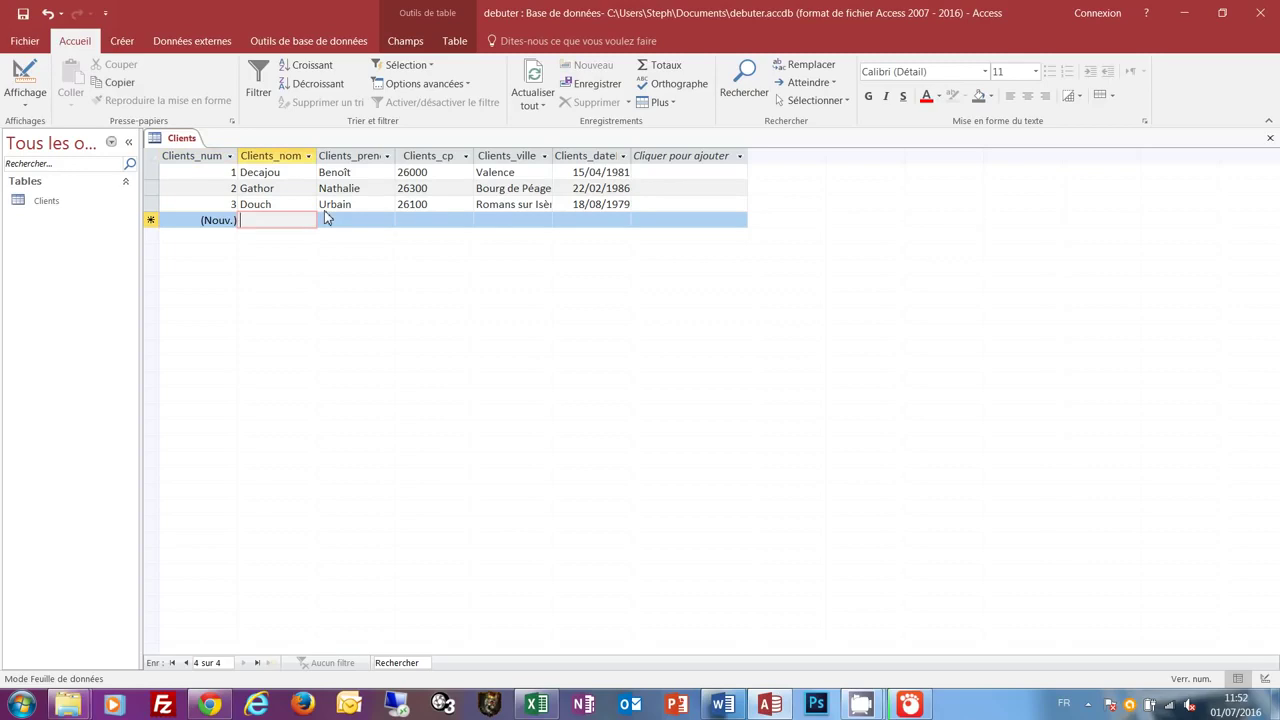
- Add a fourth client record with last name, first name, postal code 07000, city Privas and date of birth
{"action": "type", "text": "Opilon"}
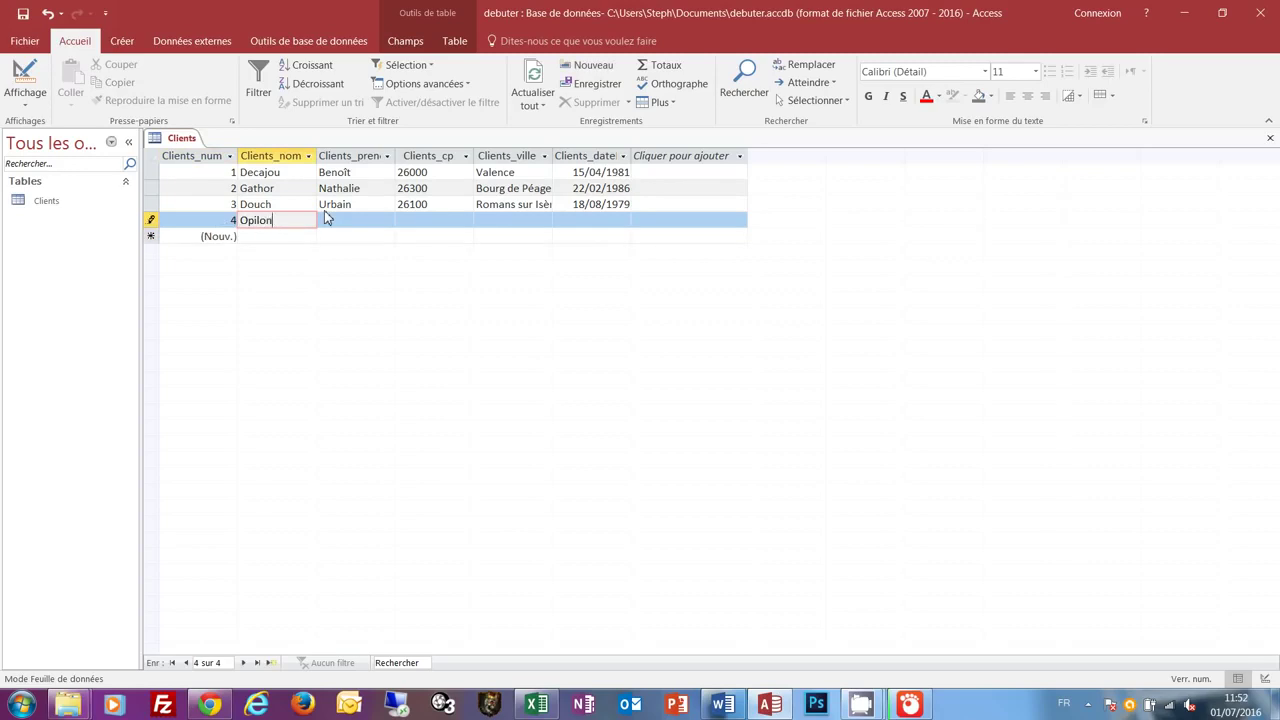
{"action": "key", "text": "Return"}
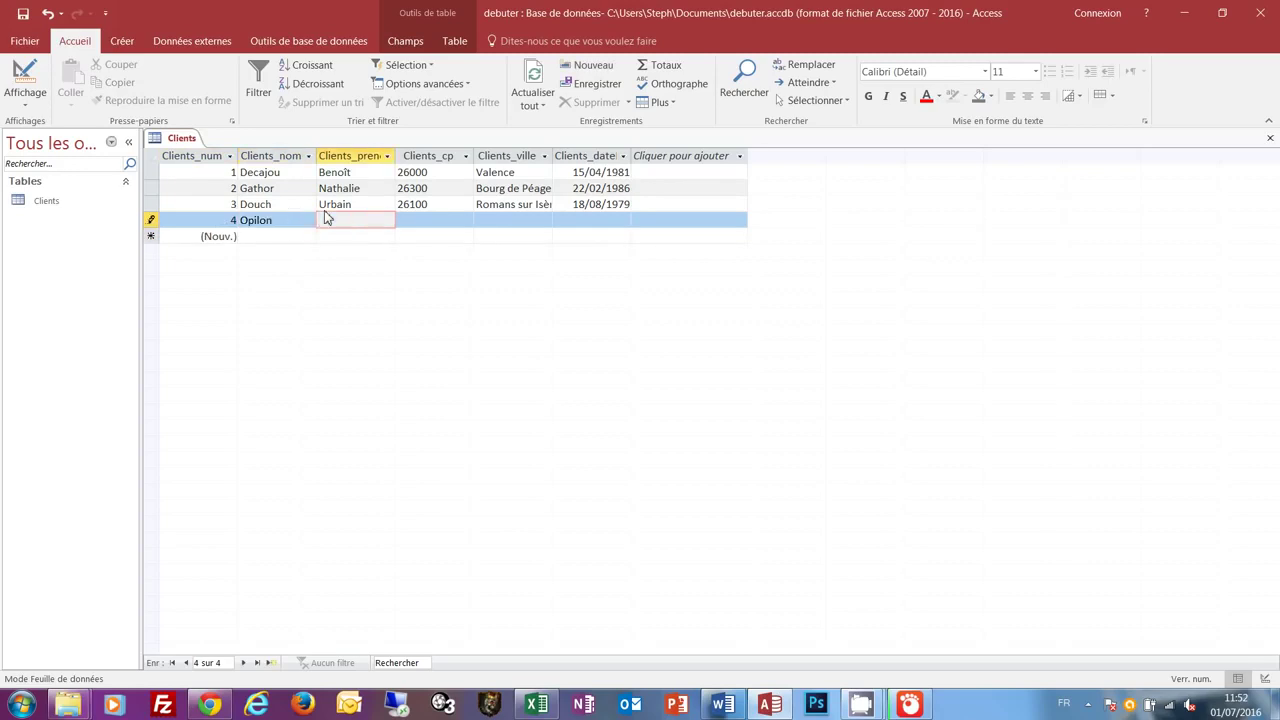
{"action": "type", "text": "Nat"}
{"action": "type", "text": "the"}
{"action": "key", "text": "Return"}
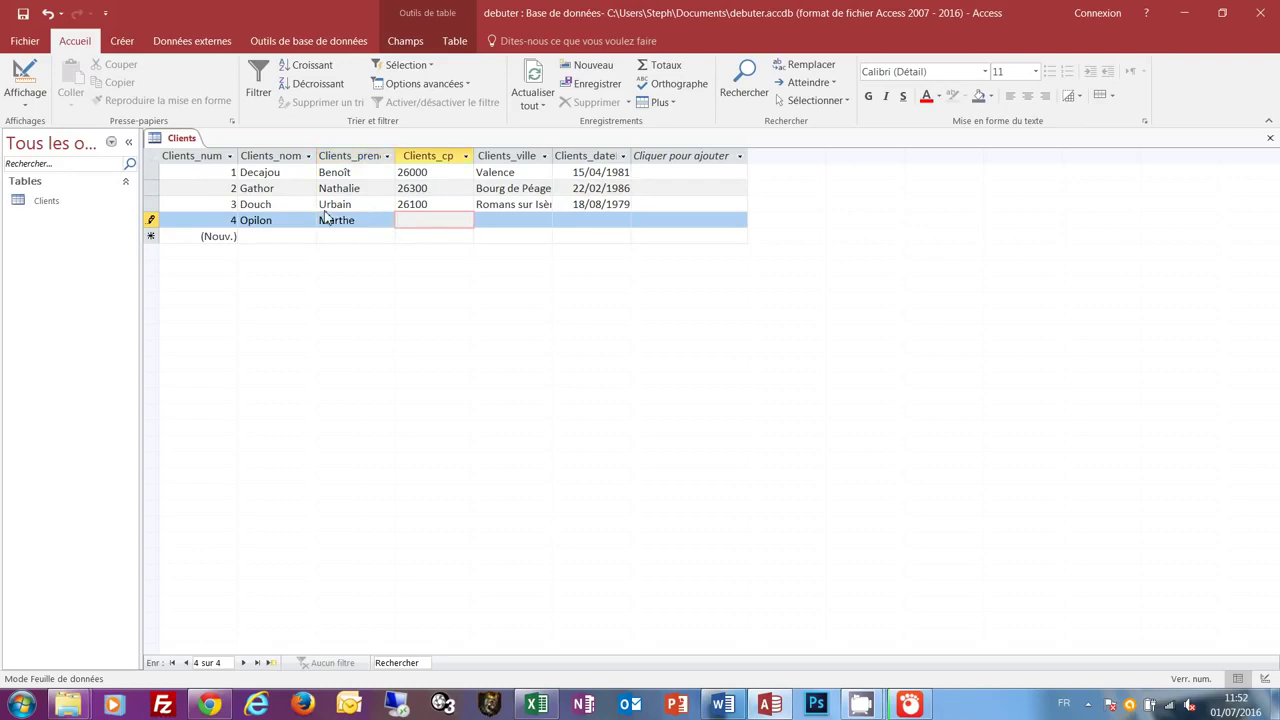
{"action": "type", "text": "07000"}
{"action": "key", "text": "Return"}
{"action": "type", "text": "Privas"}
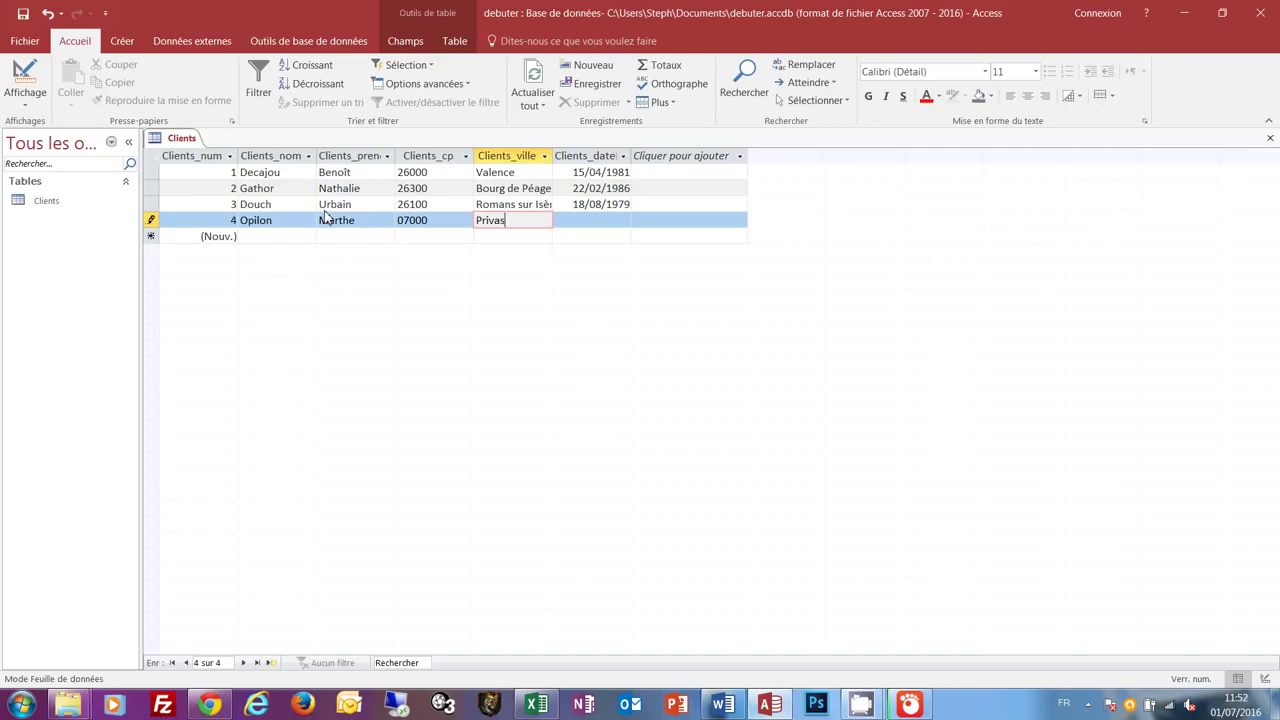
{"action": "key", "text": "Return"}
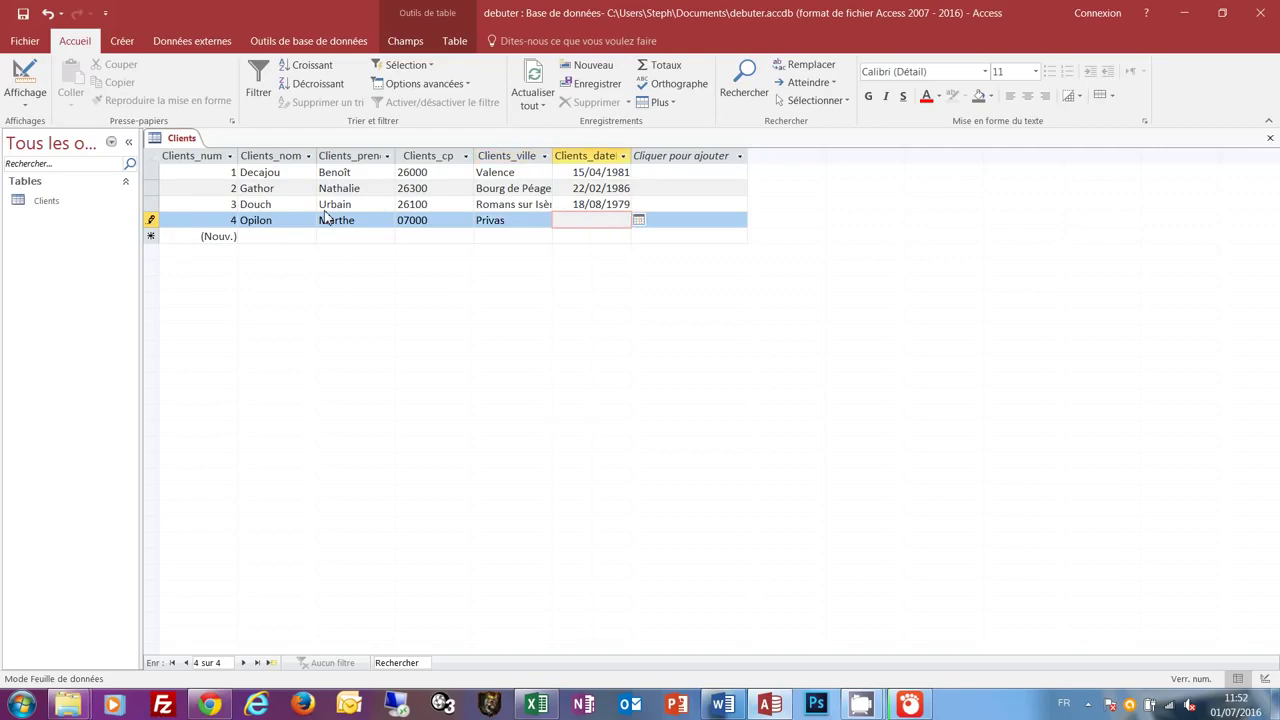
{"action": "type", "text": "26/06/1959"}
{"action": "key", "text": "Return"}
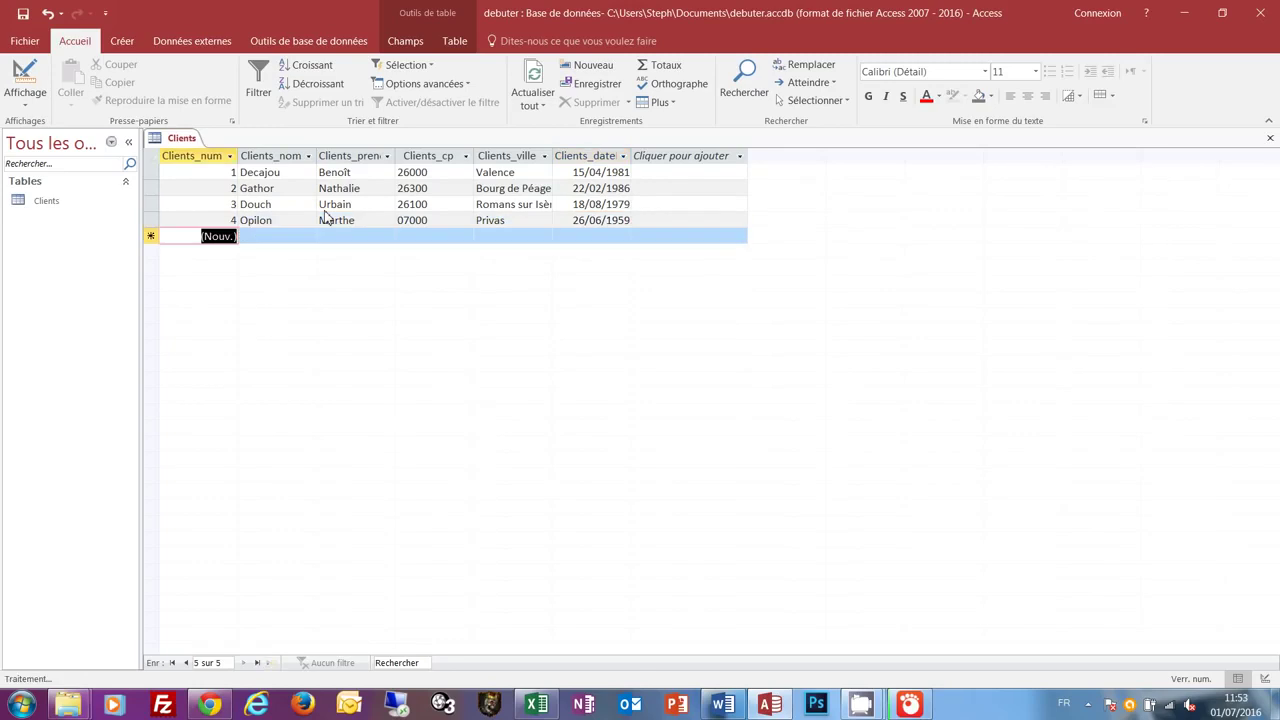
{"action": "key", "text": "Return"}
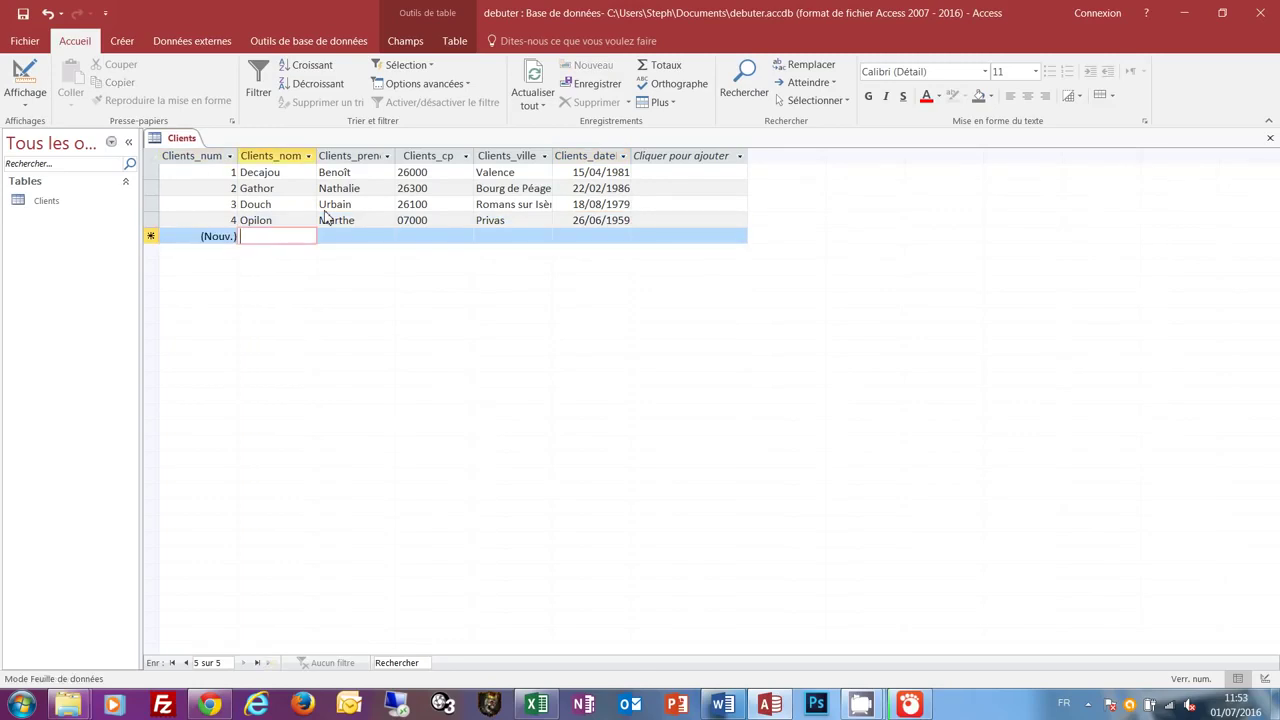
- Add a fifth client record with both names, postal code 07800, city La Voulte and date of birth, and close the Clients table
{"action": "type", "text": "Hochet"}
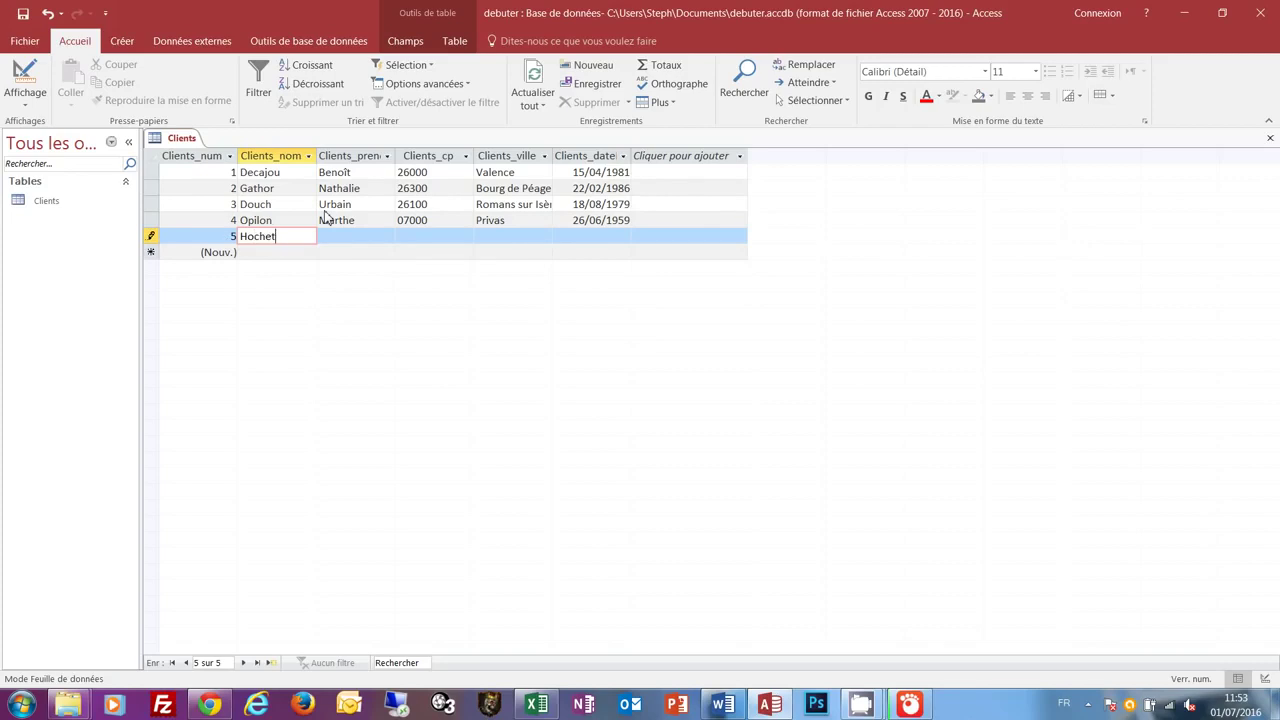
{"action": "key", "text": "Return"}
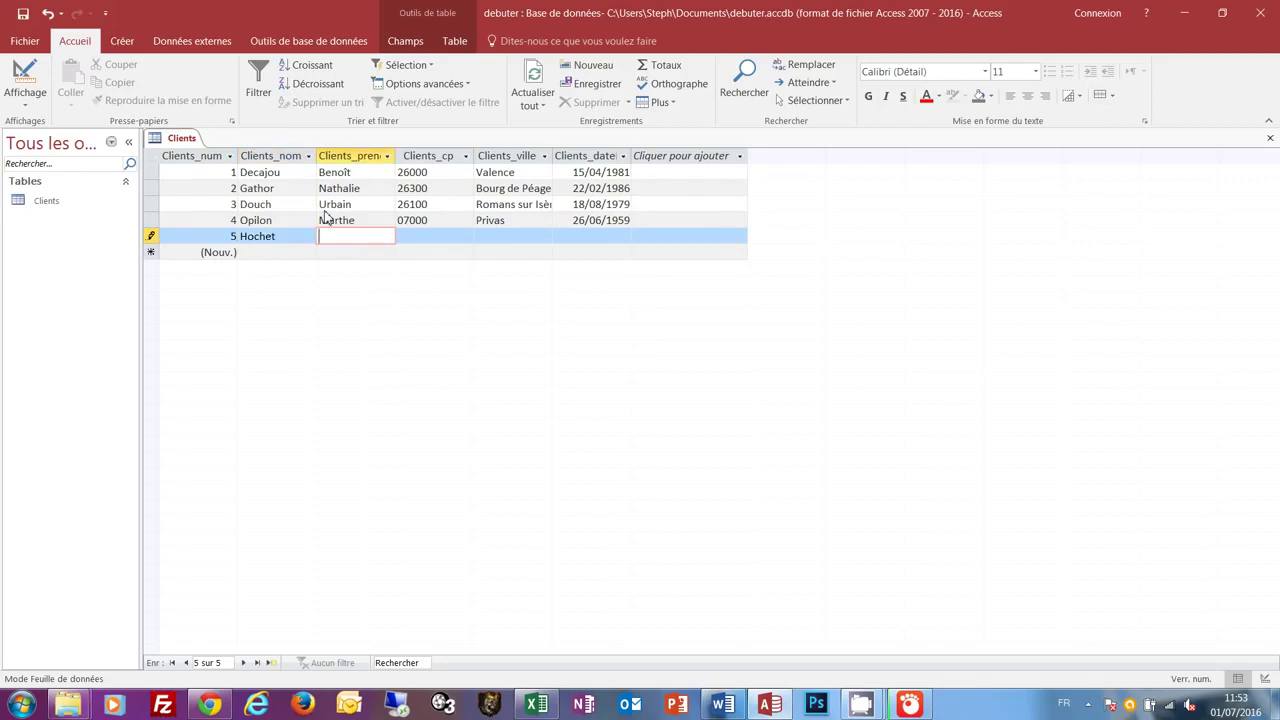
{"action": "type", "text": "Eric"}
{"action": "key", "text": "Return"}
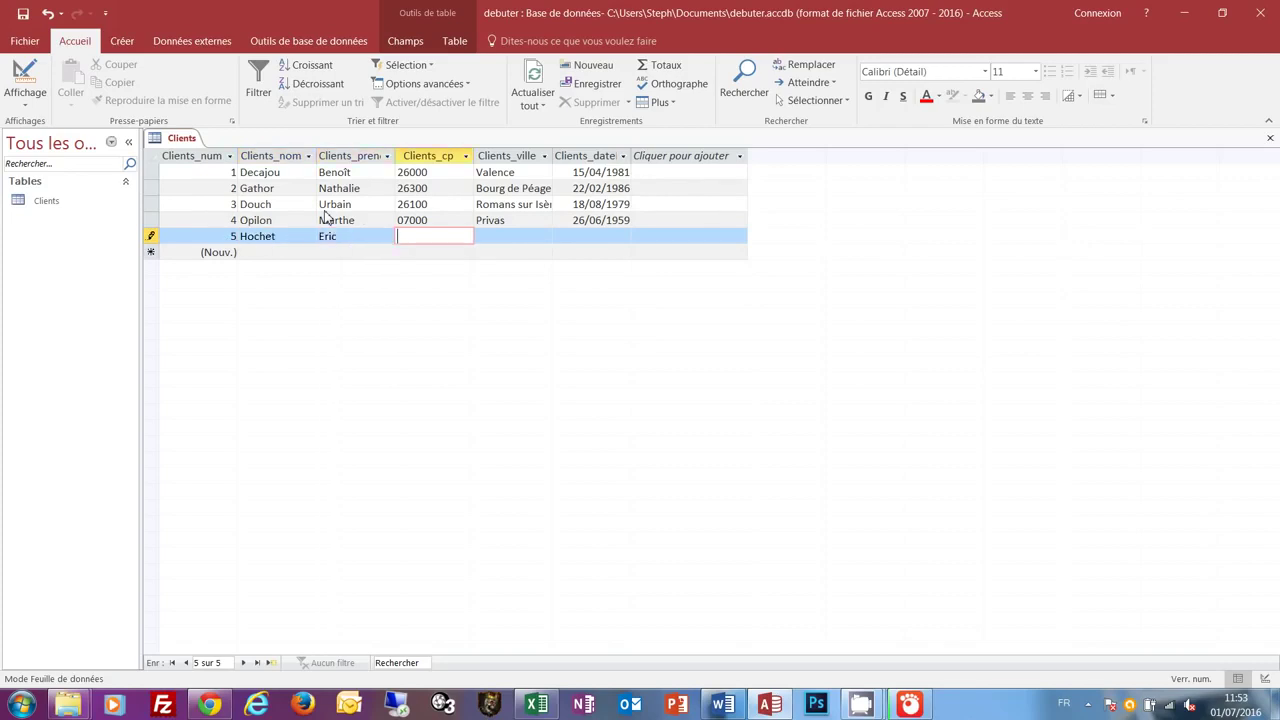
{"action": "type", "text": "07800"}
{"action": "key", "text": "Return"}
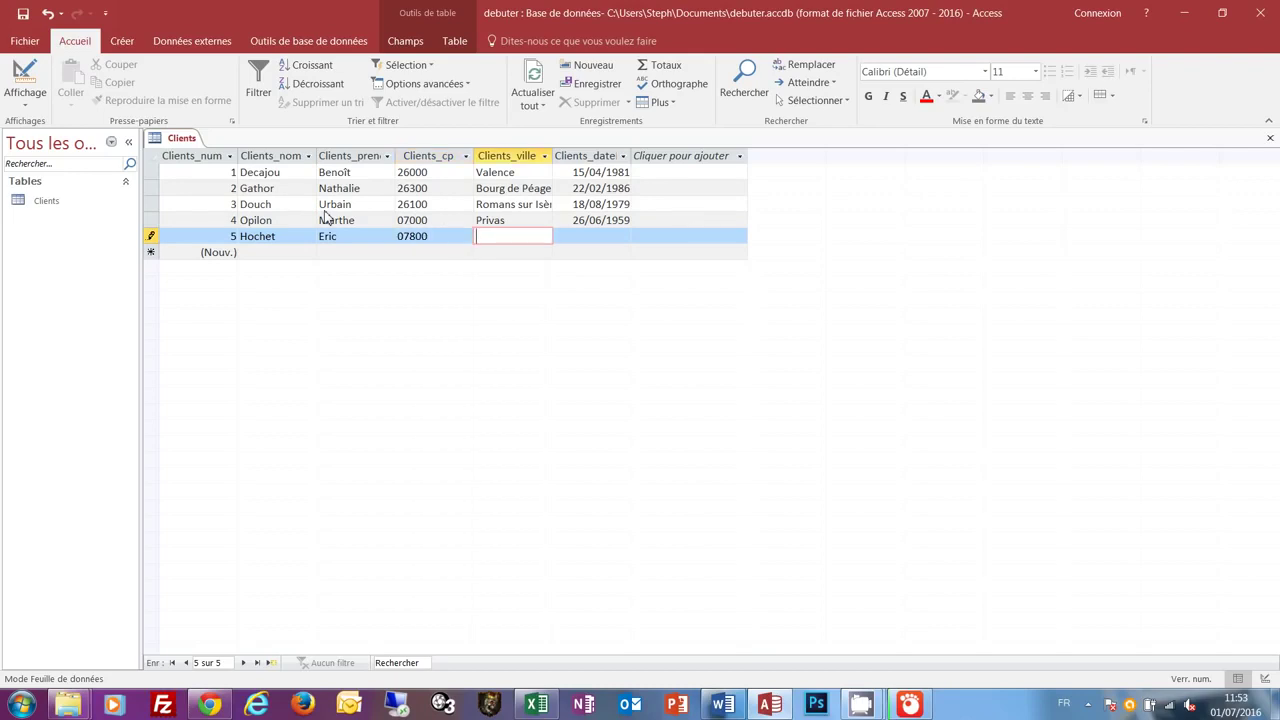
{"action": "type", "text": "La Voulte"}
{"action": "key", "text": "Return"}
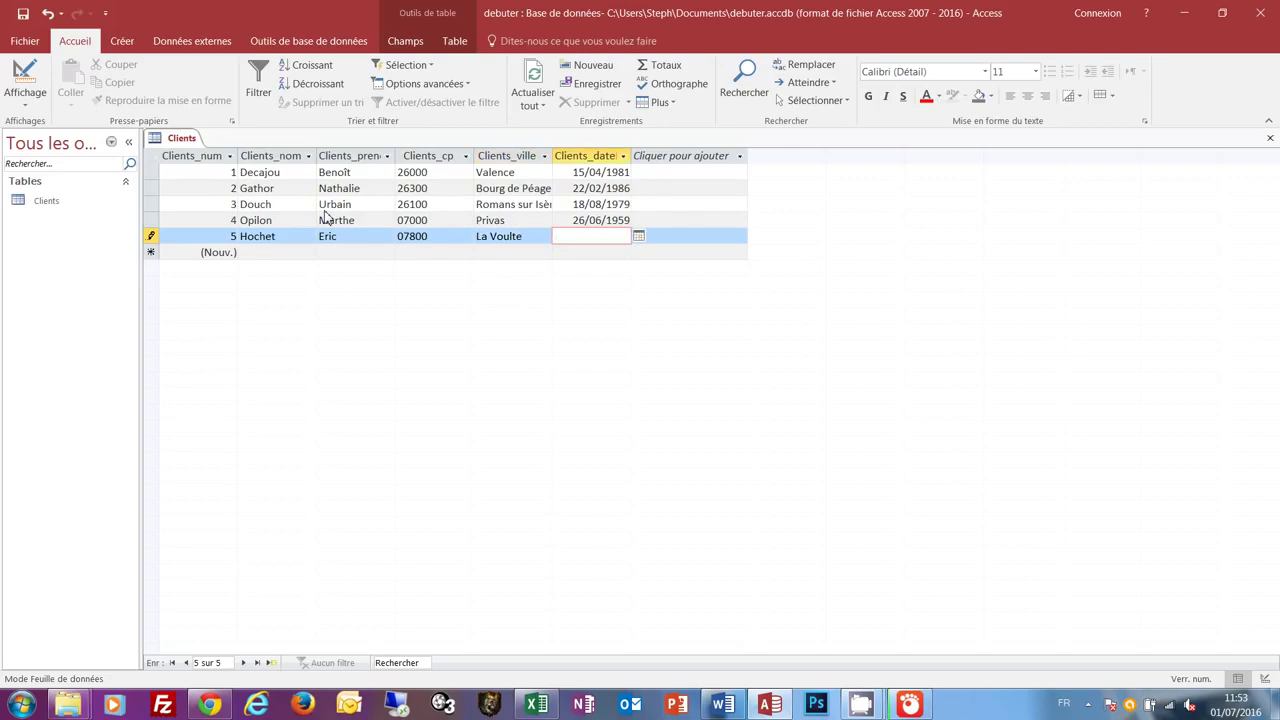
{"action": "type", "text": "15/10/1975"}
{"action": "key", "text": "Tab"}
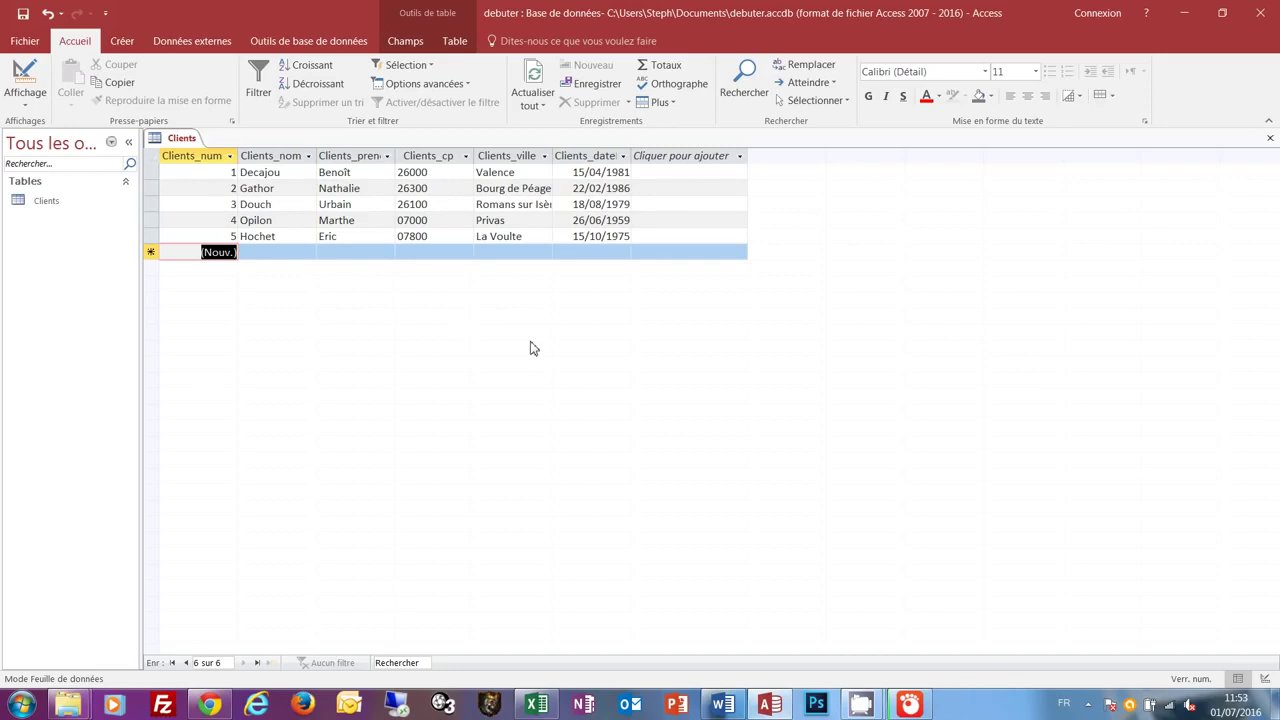
{"action": "left_click", "coordinate": [1270, 140]}
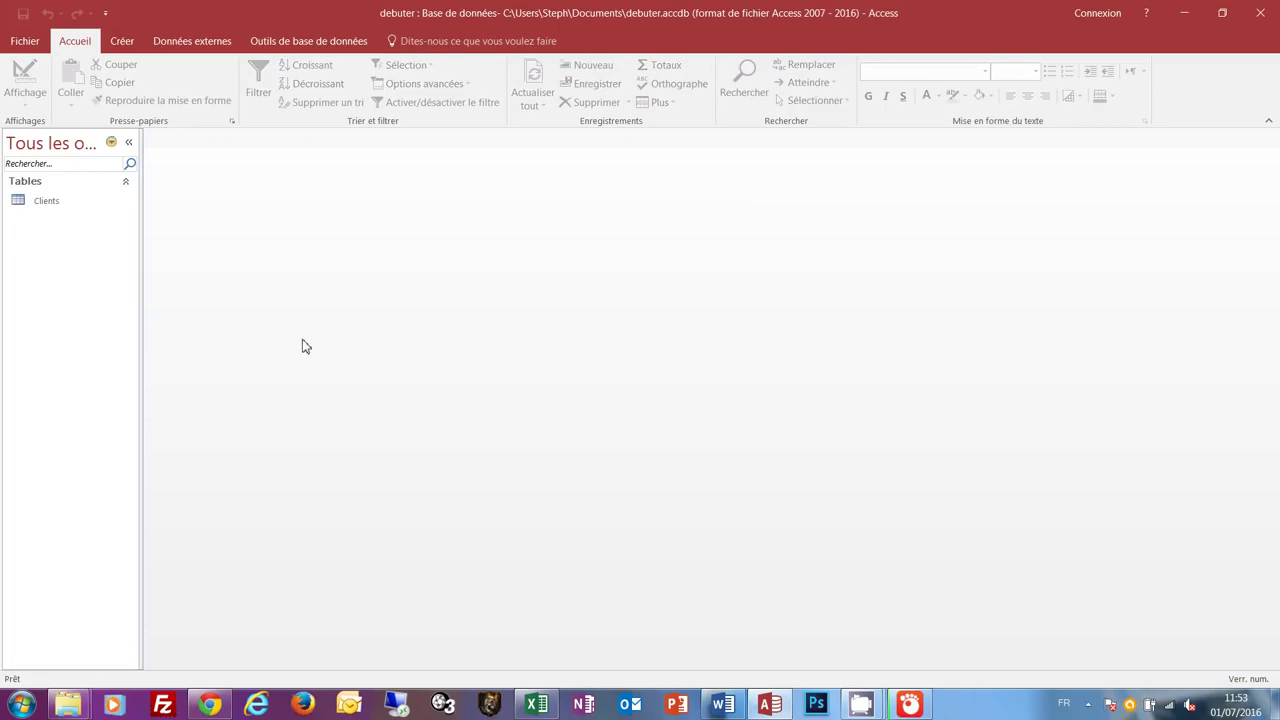
- Open the Clients table to review its records, and close it again
{"action": "double_click", "coordinate": [45, 206]}
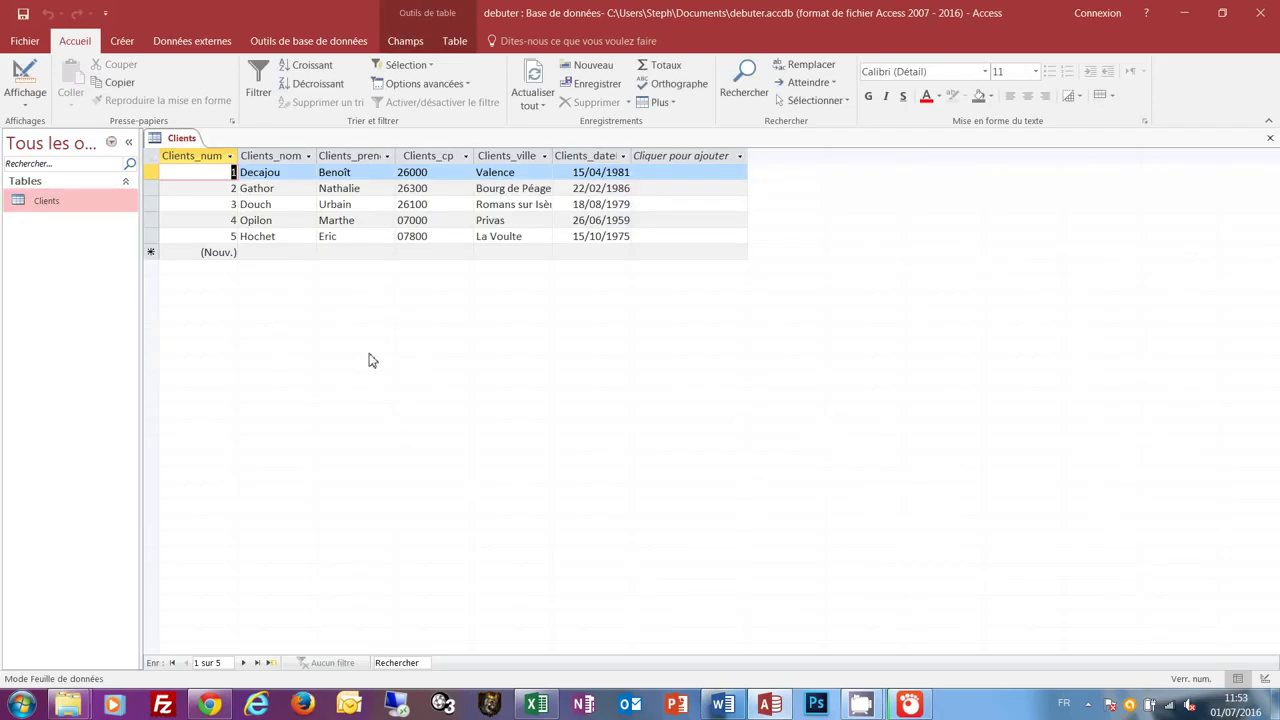
{"action": "left_click", "coordinate": [1270, 139]}
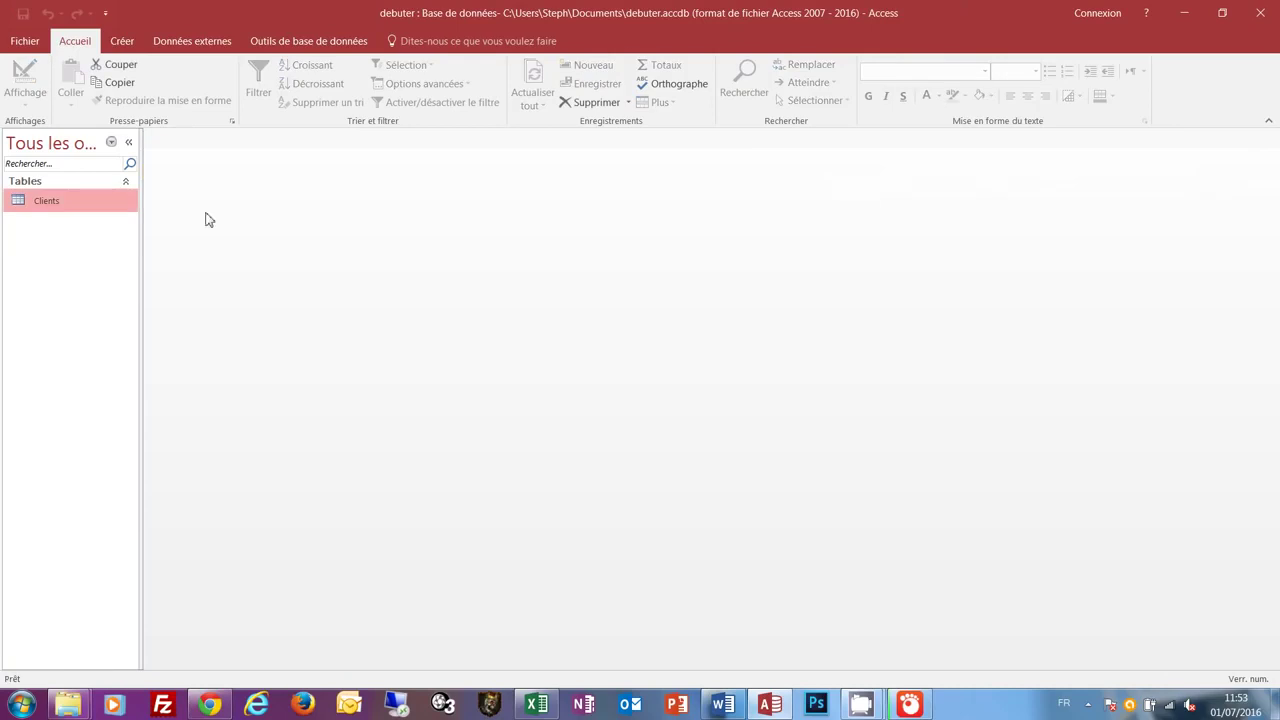
- Create a new table in design view with a NuméroAuto field named Commandes_num as its primary key
{"action": "left_click", "coordinate": [123, 45]}
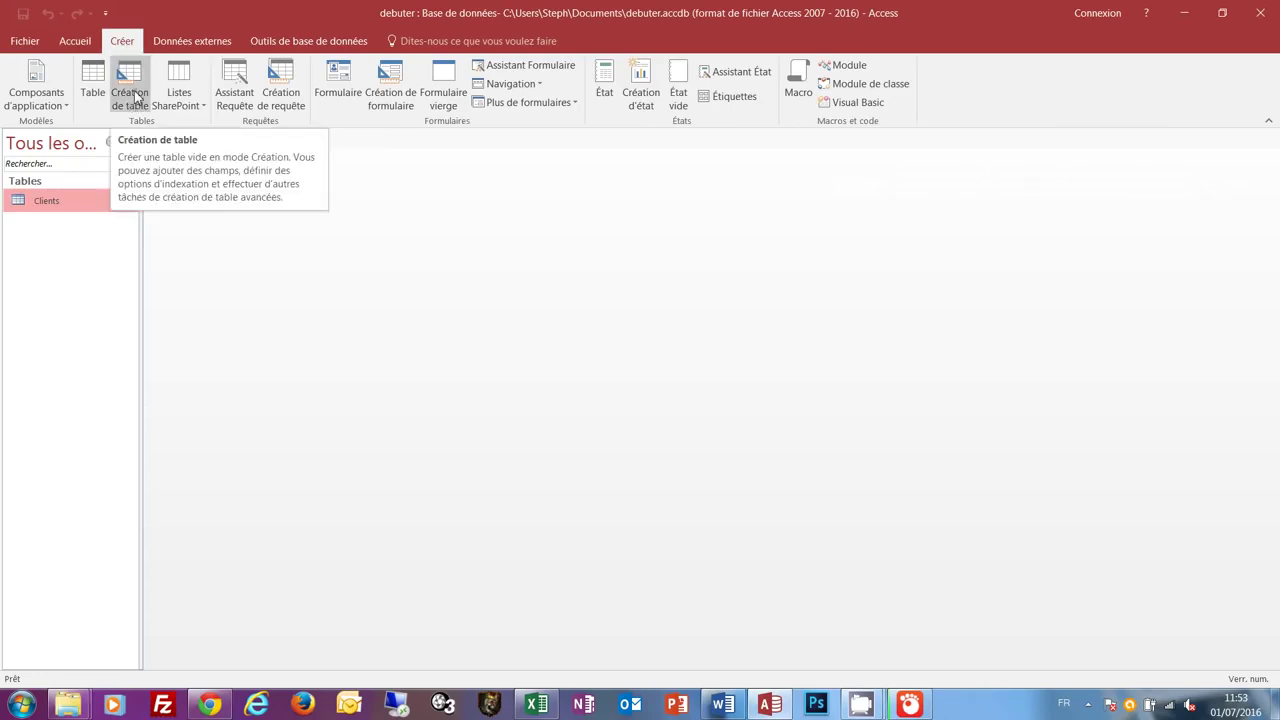
{"action": "left_click", "coordinate": [130, 95]}
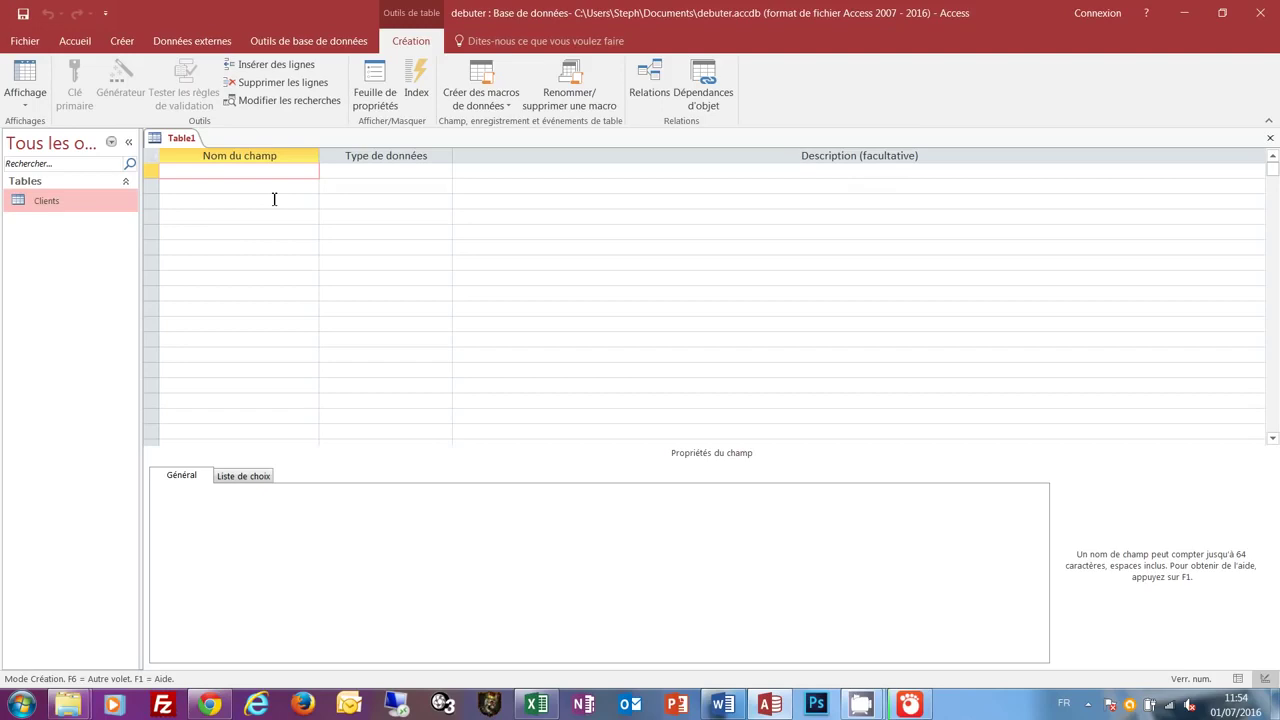
{"action": "type", "text": "Commandes_num"}
{"action": "key", "text": "Tab"}
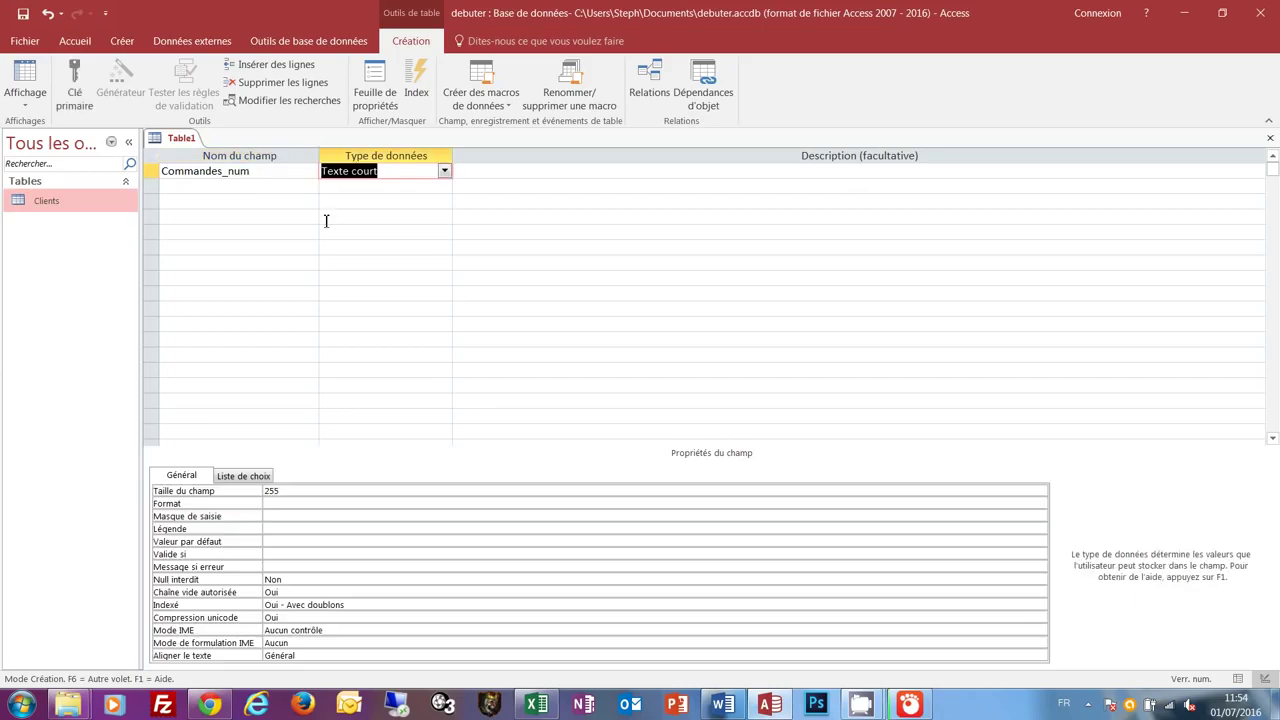
{"action": "left_click", "coordinate": [445, 172]}
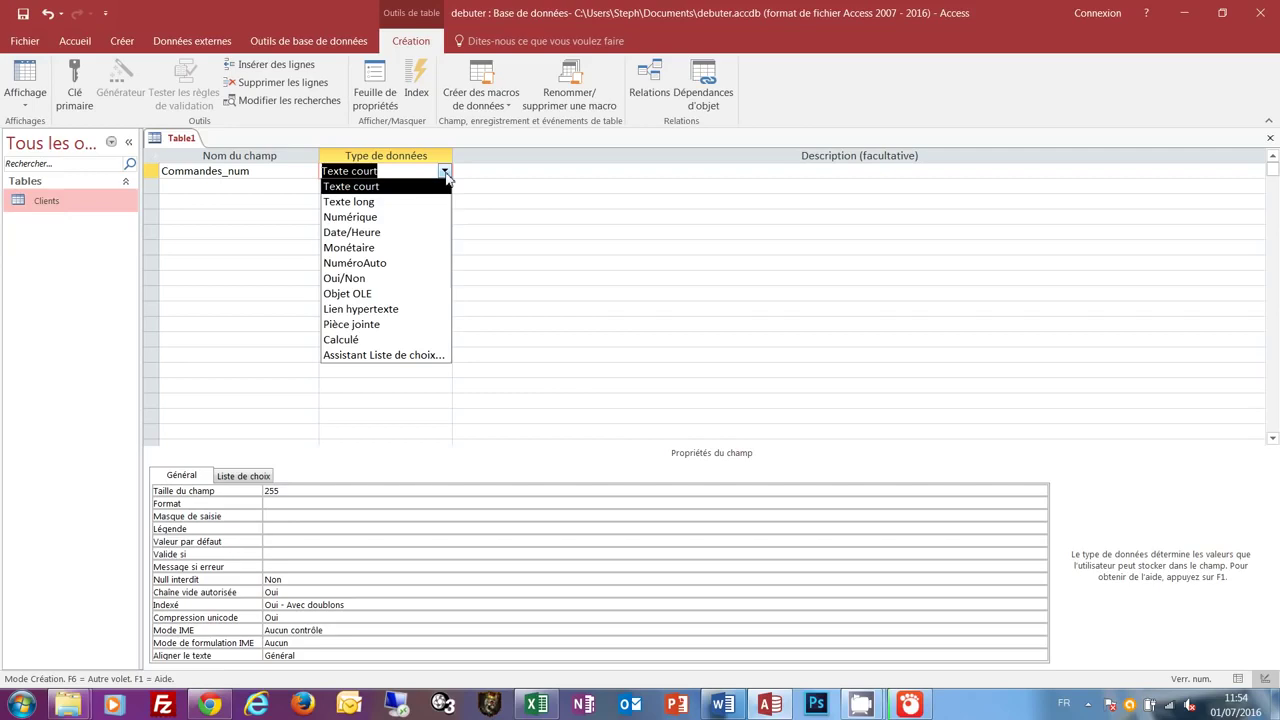
{"action": "left_click", "coordinate": [390, 263]}
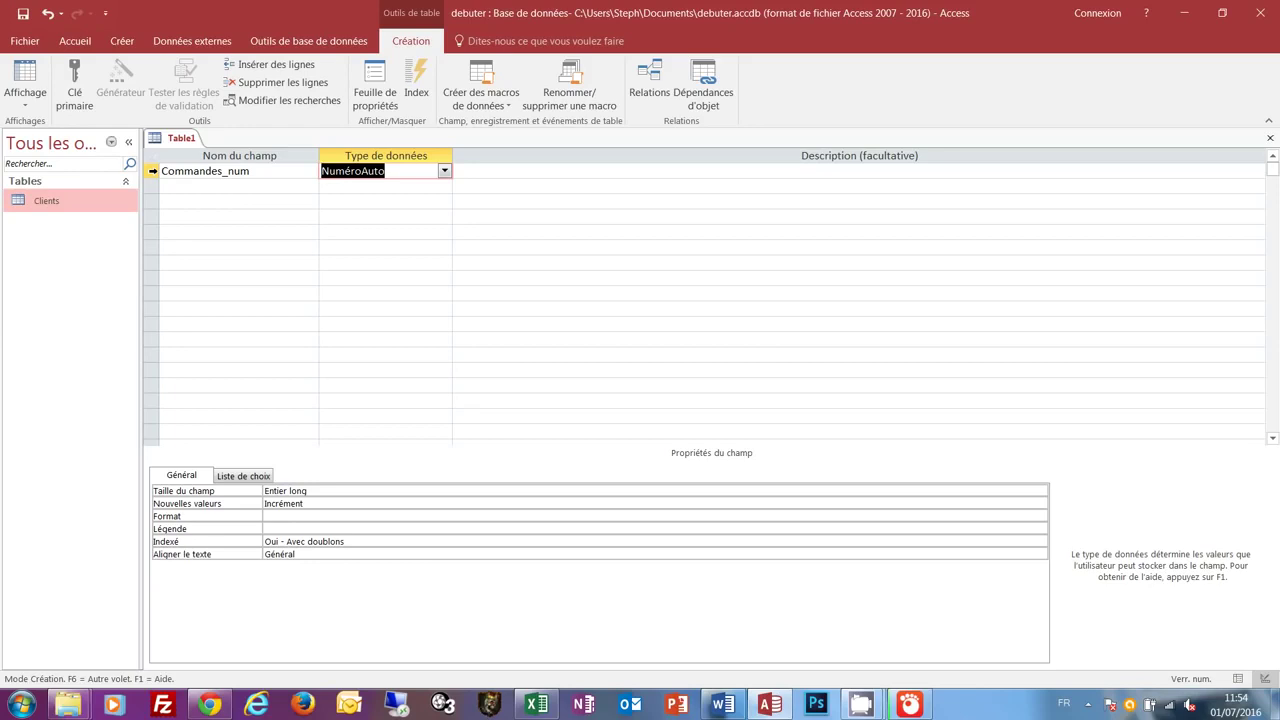
{"action": "right_click", "coordinate": [153, 171]}
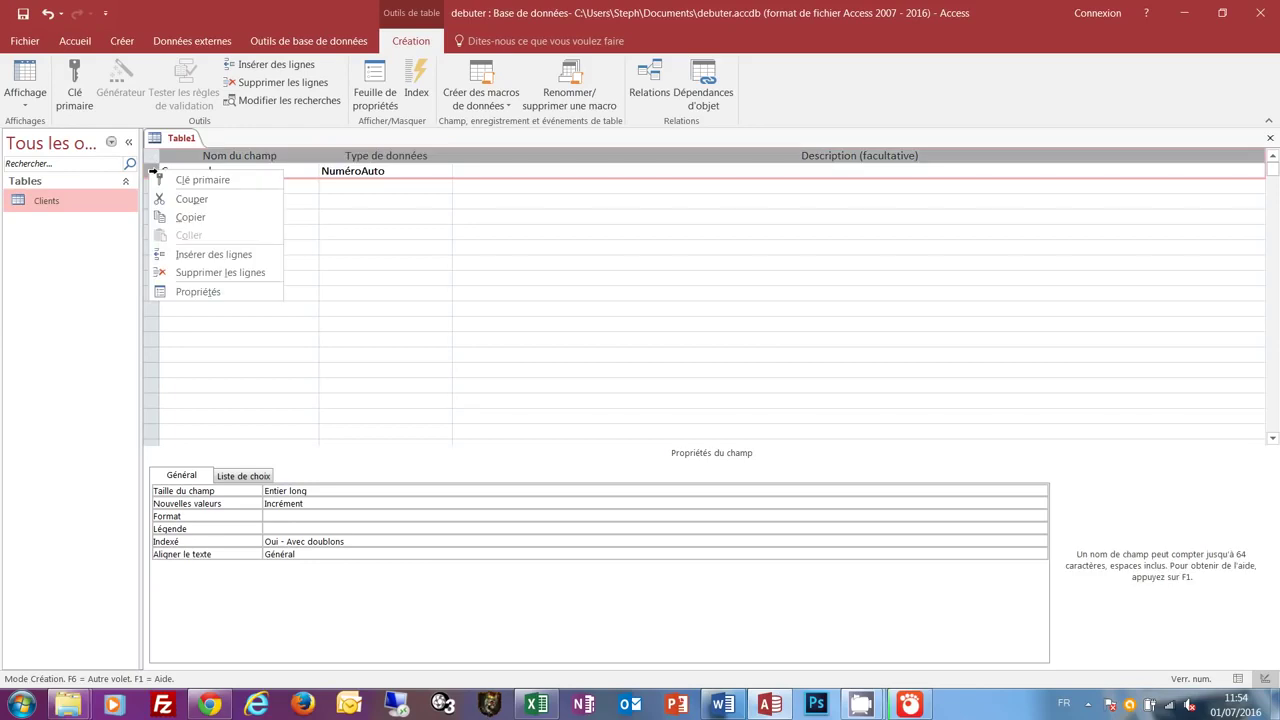
{"action": "left_click", "coordinate": [196, 181]}
- Add a second field named Commandes_client with the data type Numérique
{"action": "left_click", "coordinate": [206, 189]}
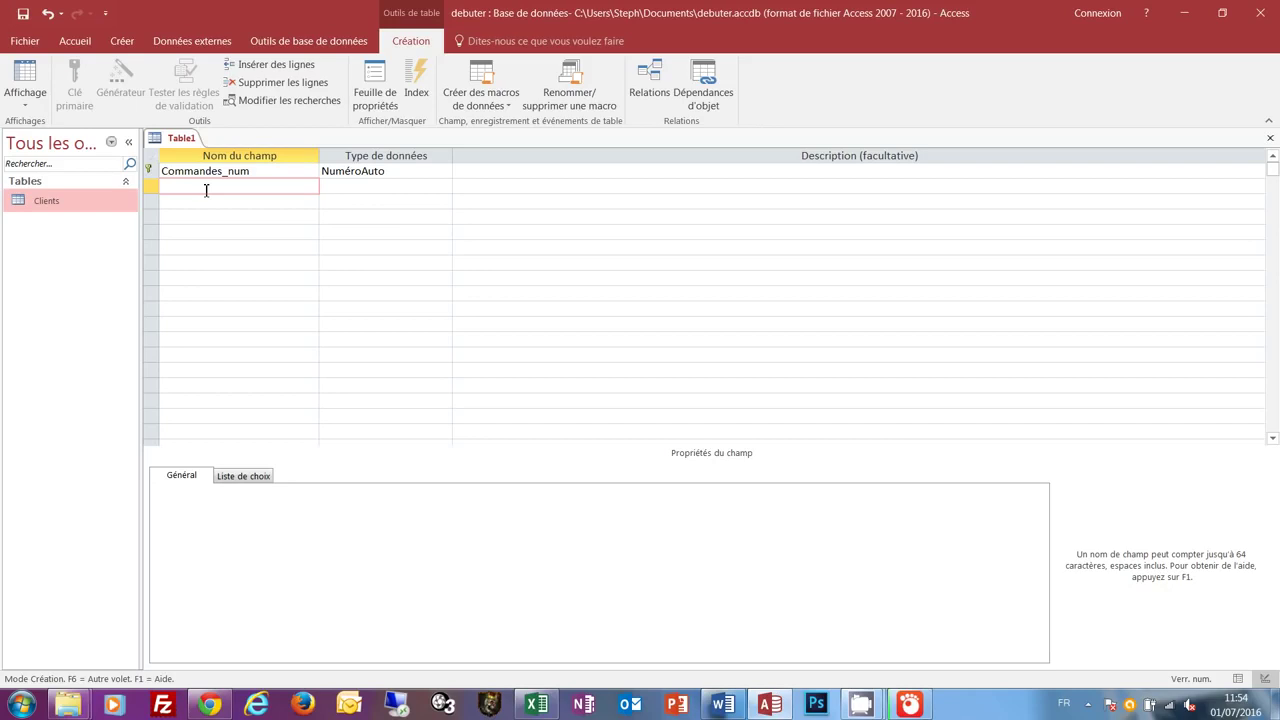
{"action": "type", "text": "Commandes_client"}
{"action": "key", "text": "Tab"}
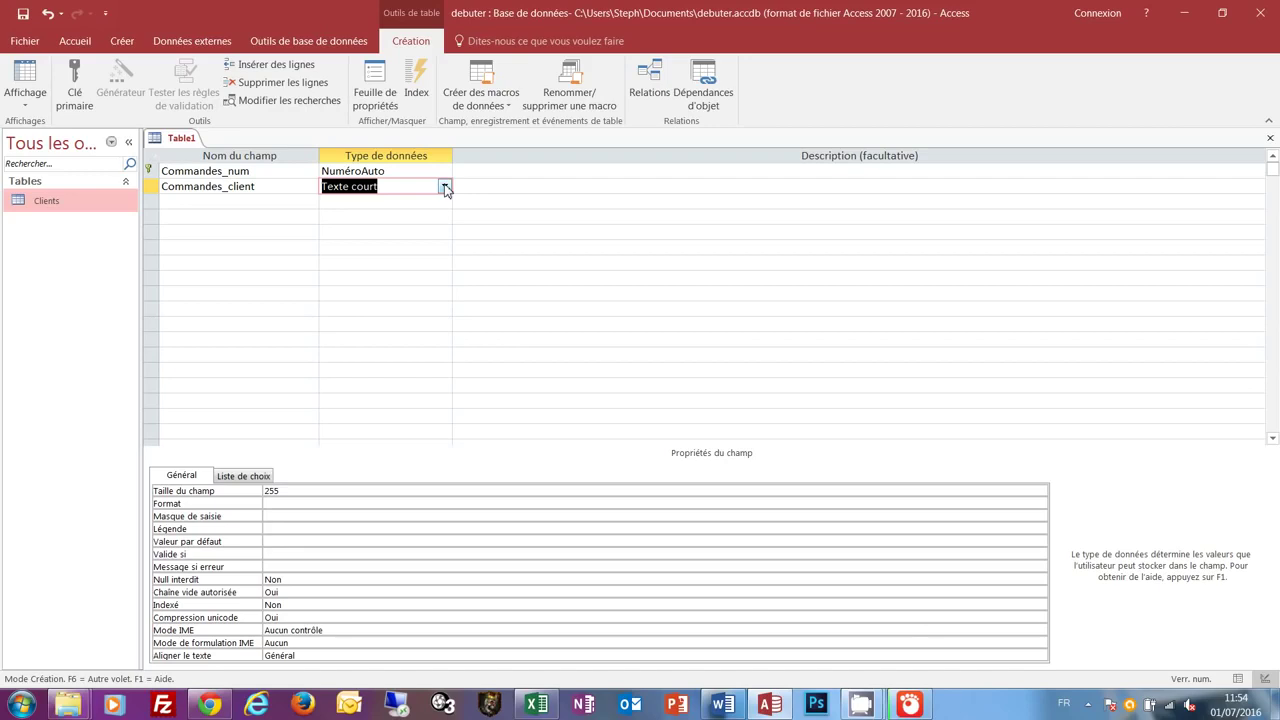
{"action": "left_click", "coordinate": [445, 187]}
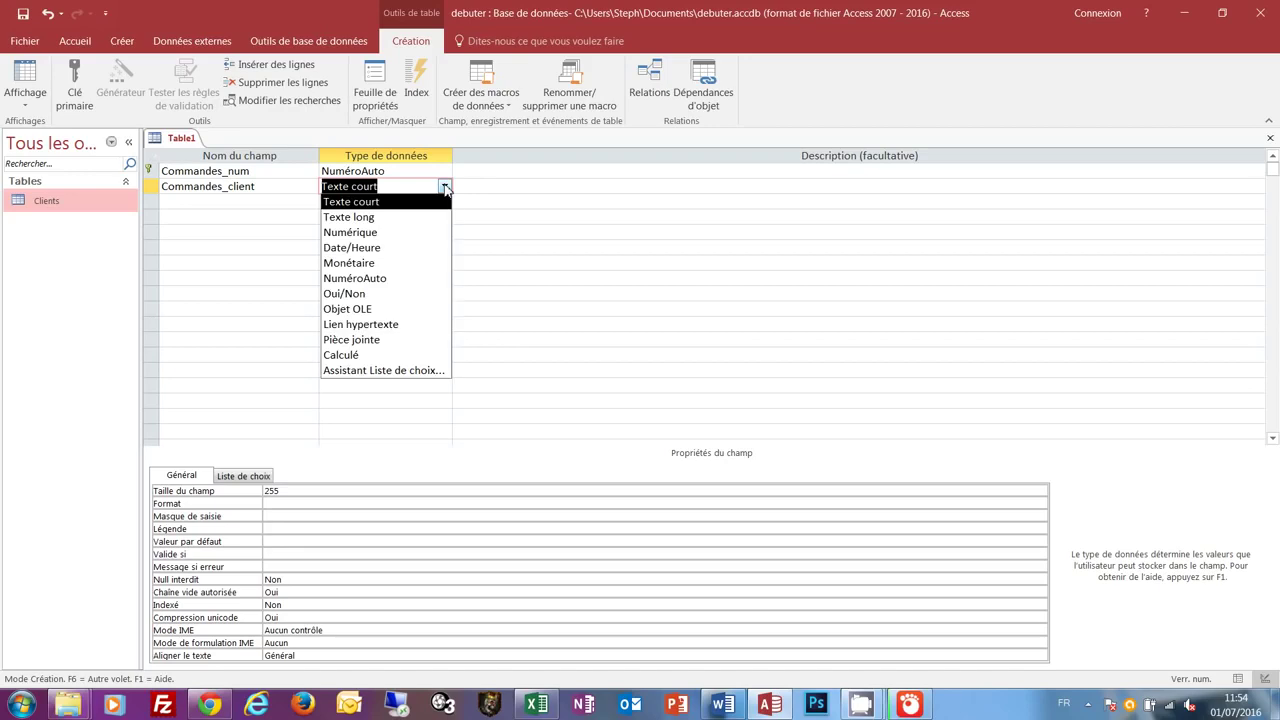
{"action": "left_click", "coordinate": [373, 235]}
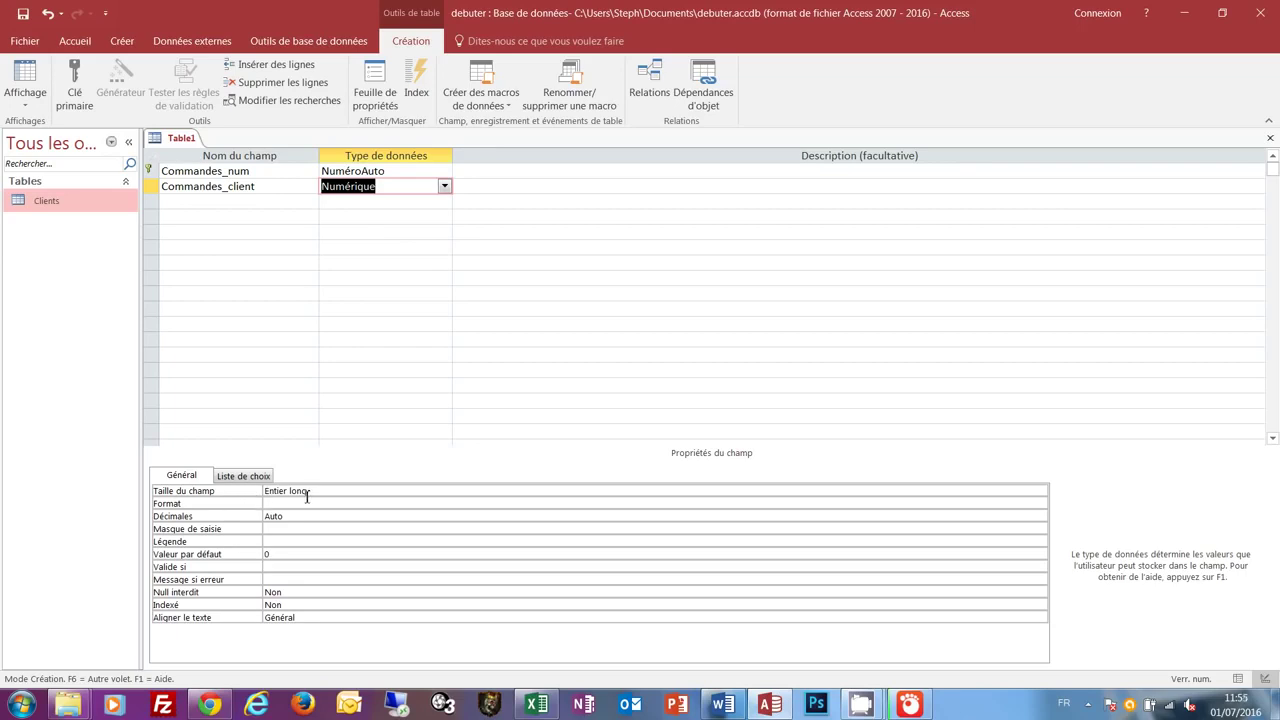
- Add a field named Commandes_total with the data type Numérique and the field size Réel simple
{"action": "left_click", "coordinate": [209, 201]}
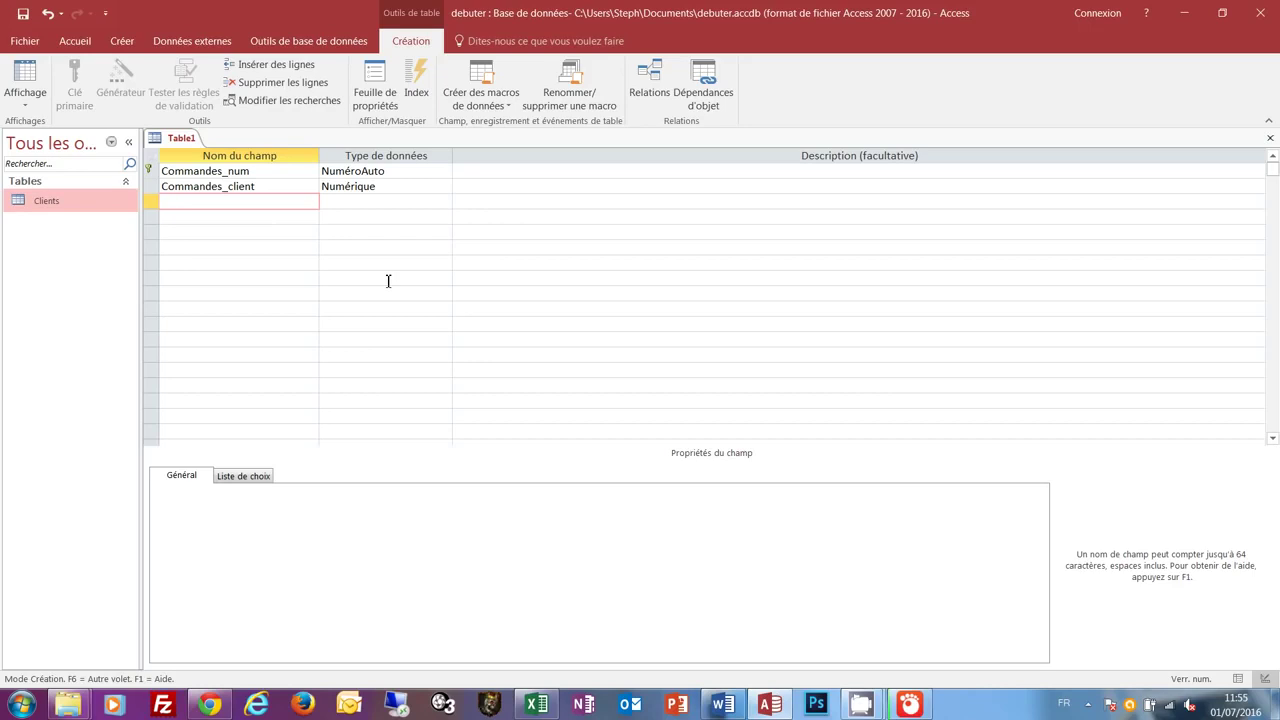
{"action": "type", "text": "Commandes_total"}
{"action": "key", "text": "Tab"}
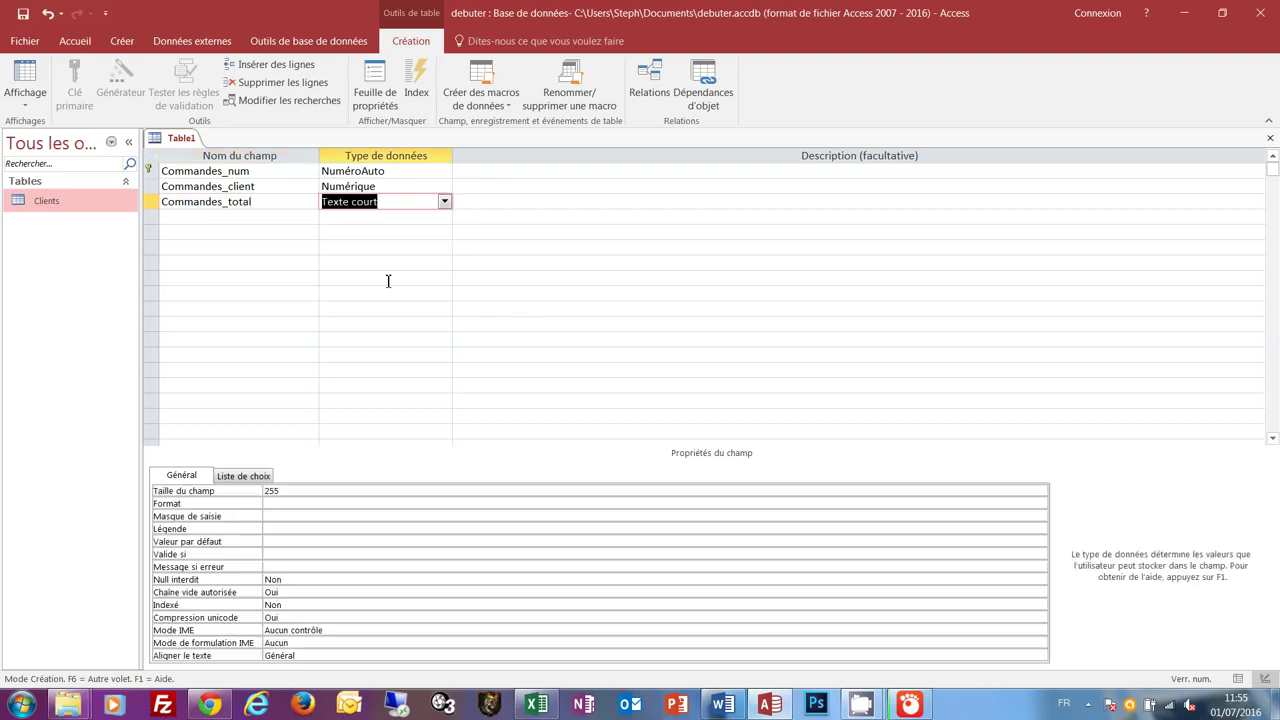
{"action": "left_click", "coordinate": [444, 203]}
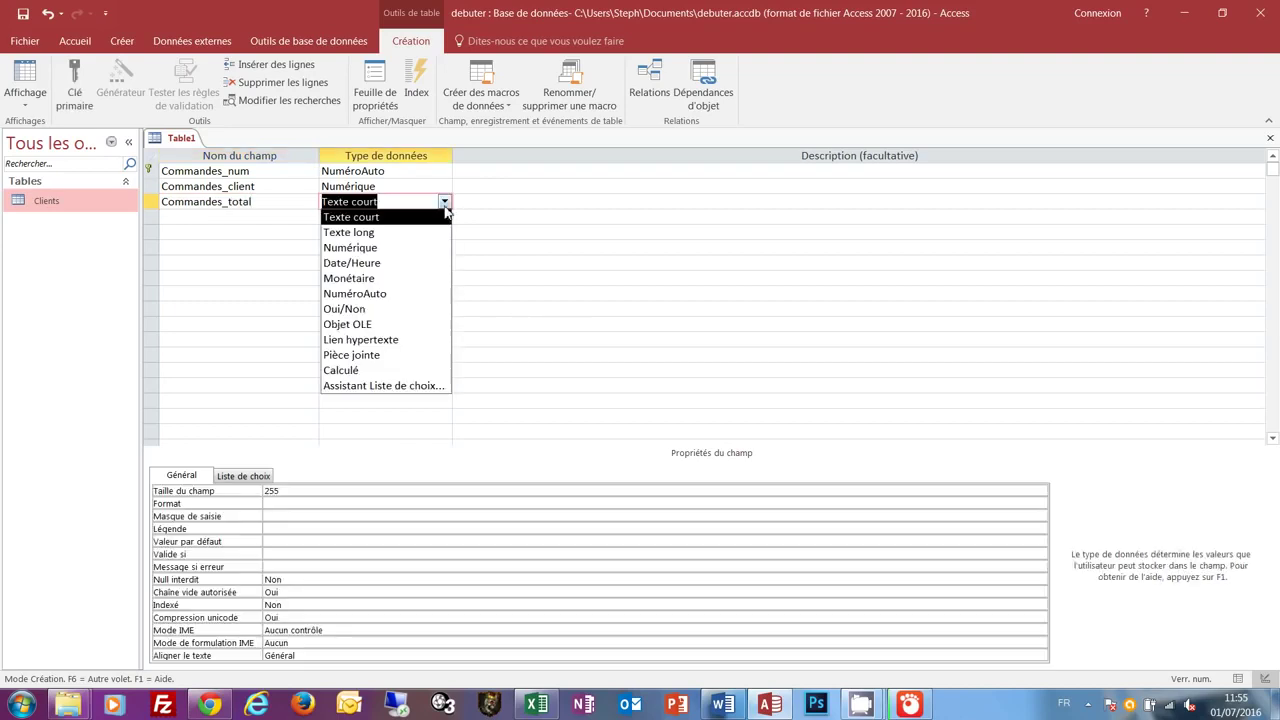
{"action": "left_click", "coordinate": [388, 250]}
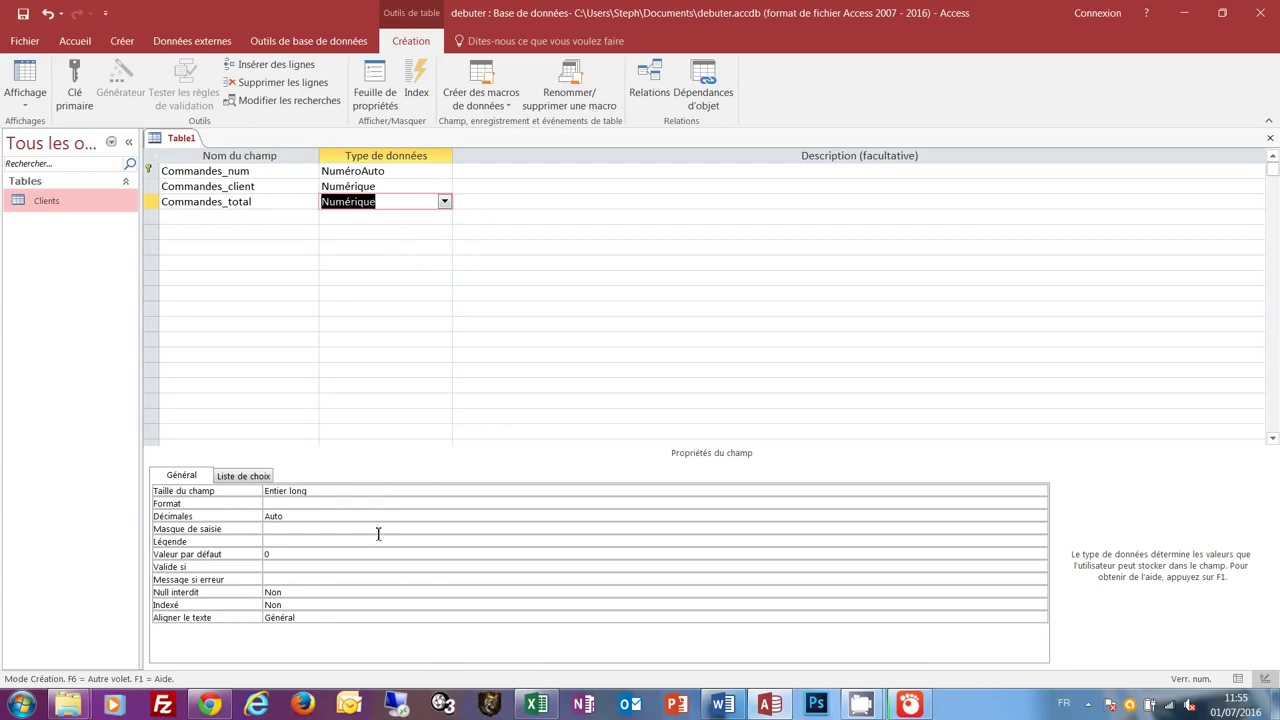
{"action": "left_click", "coordinate": [309, 491]}
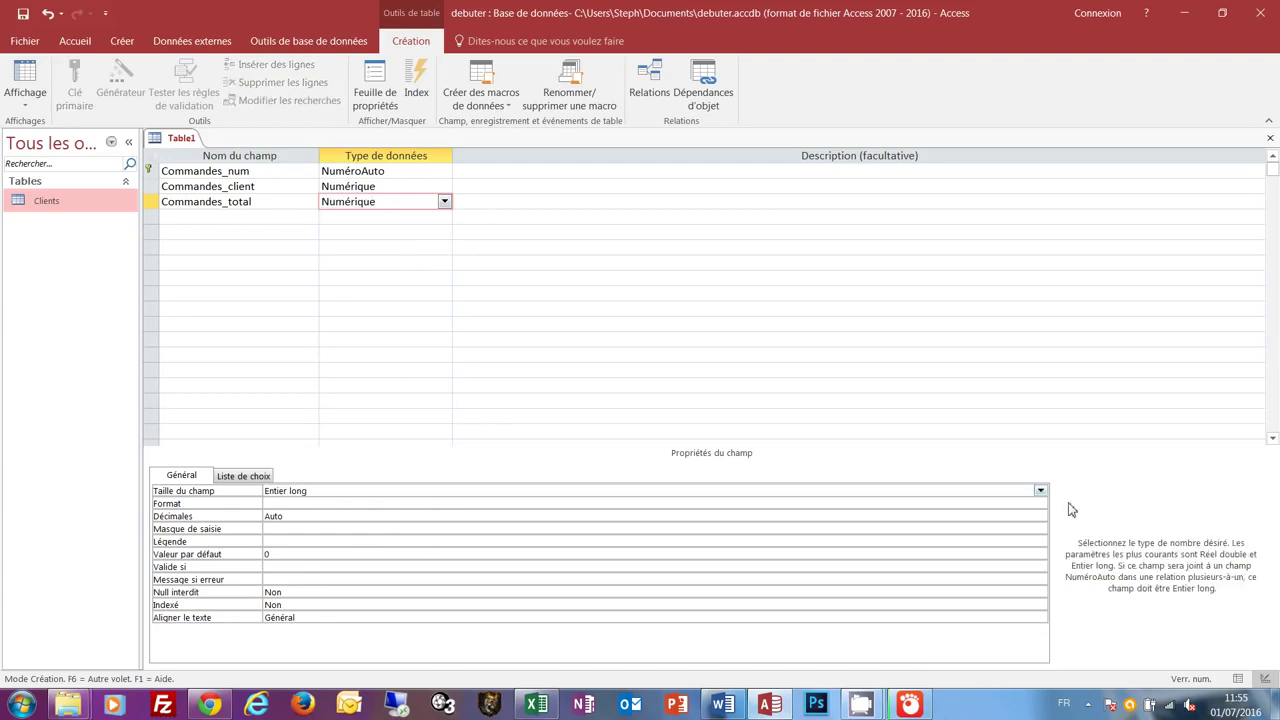
{"action": "left_click", "coordinate": [1040, 491]}
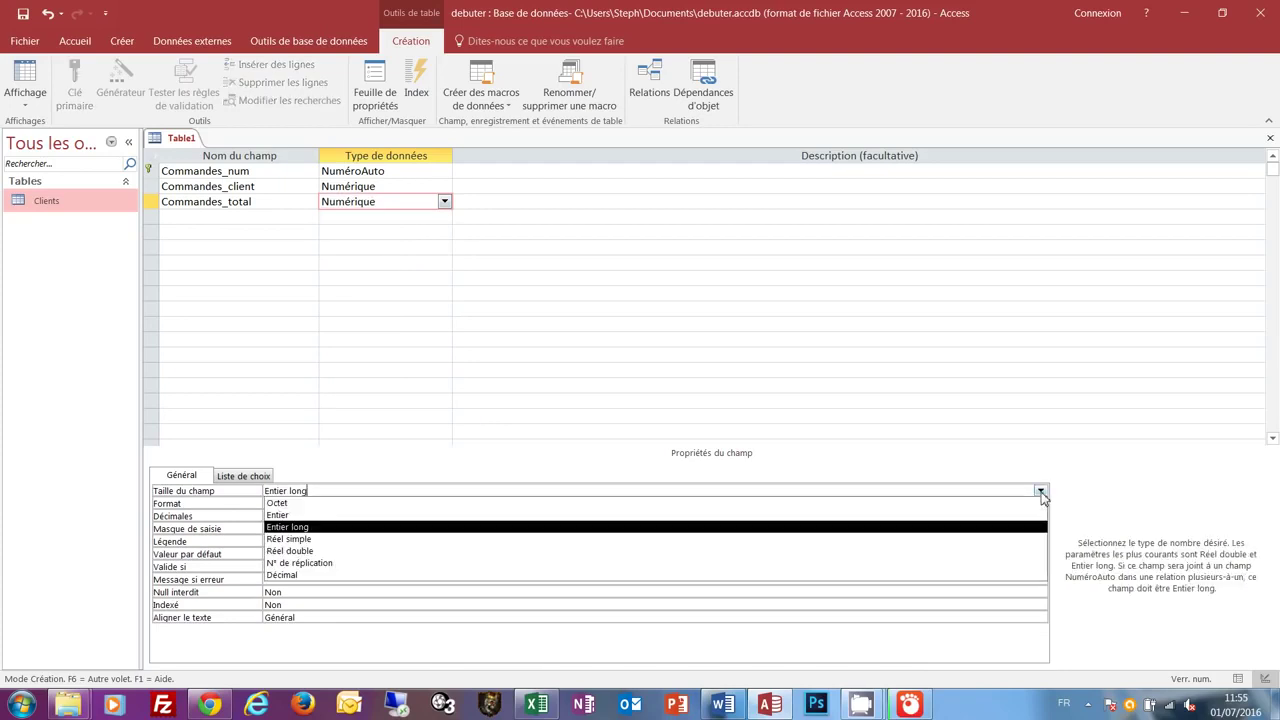
{"action": "left_click", "coordinate": [297, 541]}
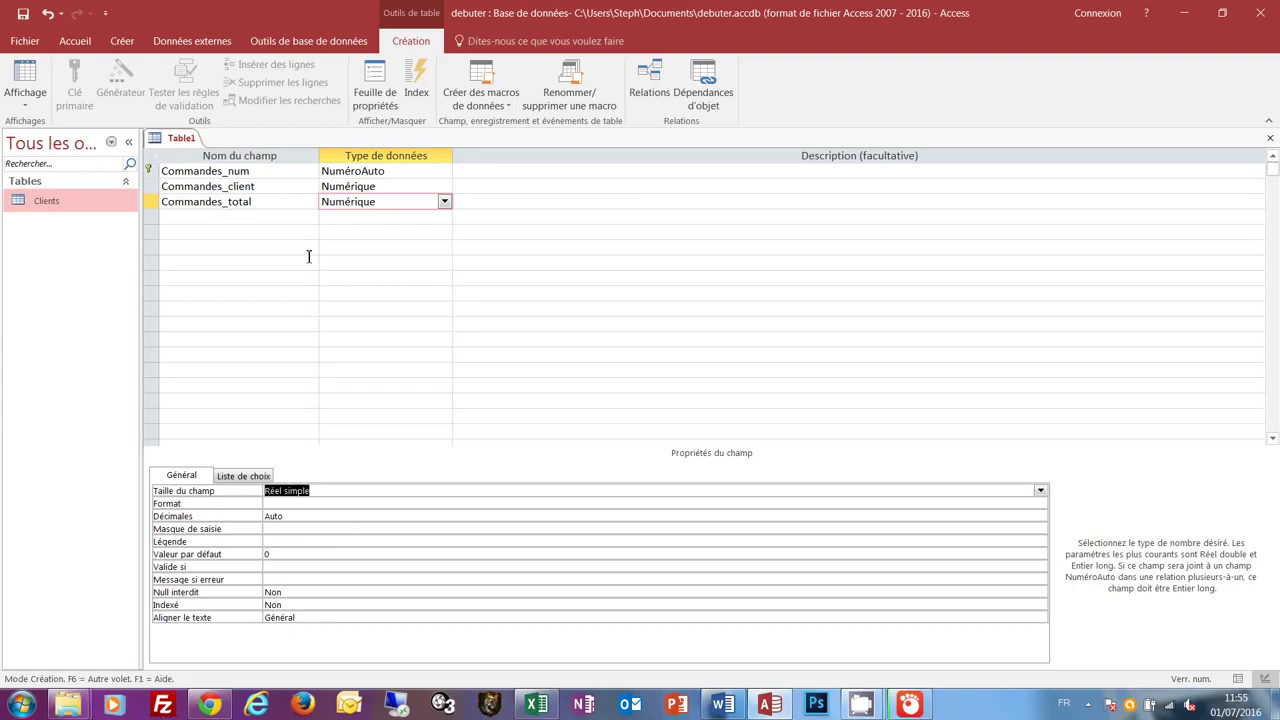
- Add a field named Commandes_date with the data type Date/Heure and the format Date, abrégé
{"action": "left_click", "coordinate": [240, 218]}
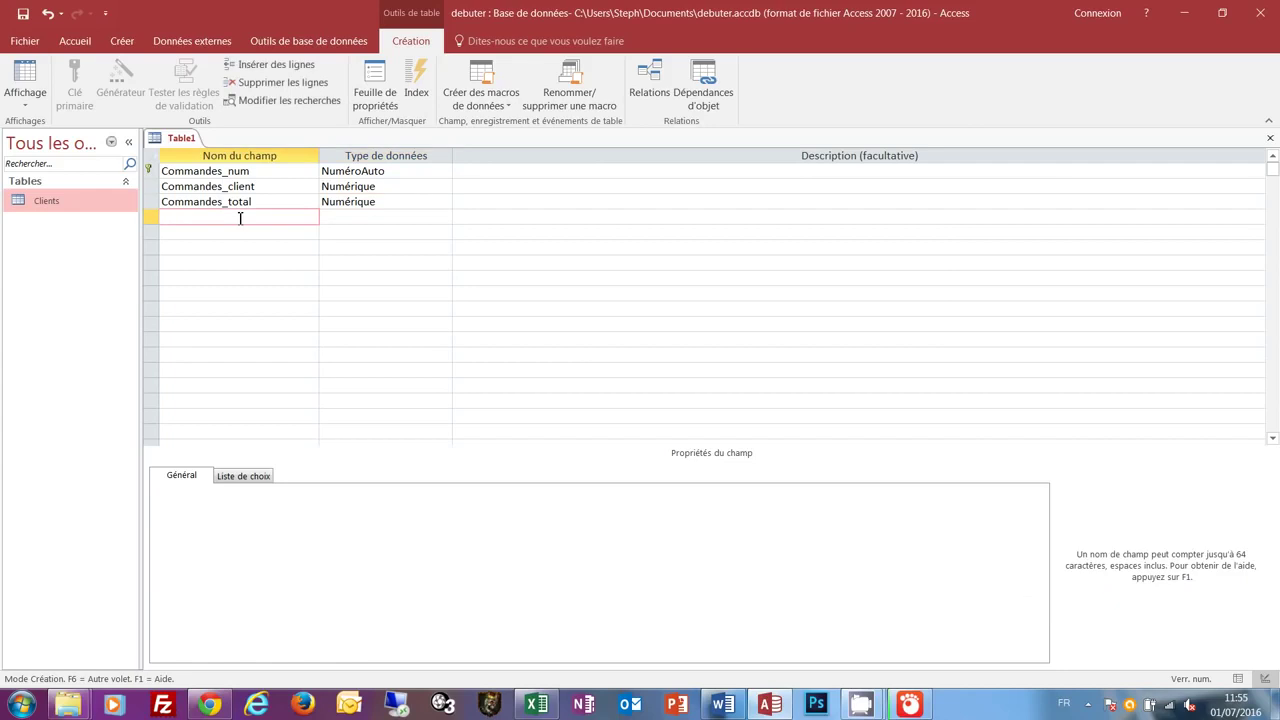
{"action": "type", "text": "Commandes_date"}
{"action": "key", "text": "Tab"}
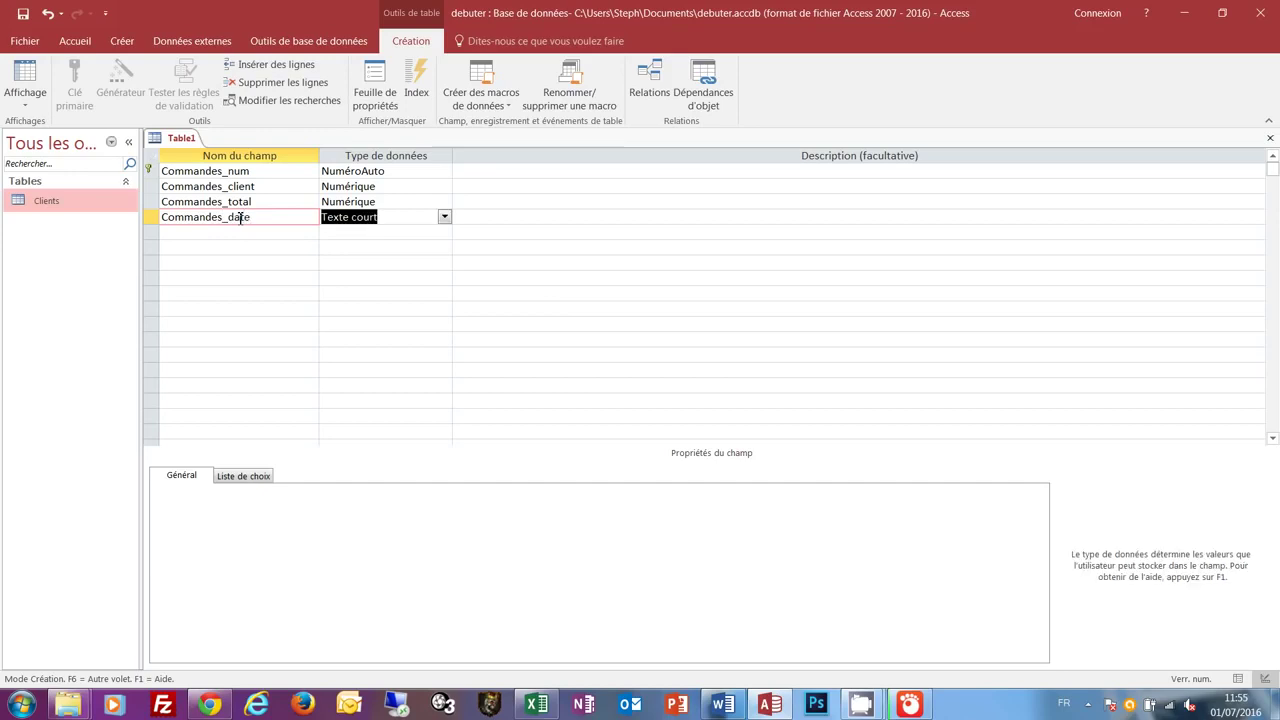
{"action": "left_click", "coordinate": [444, 217]}
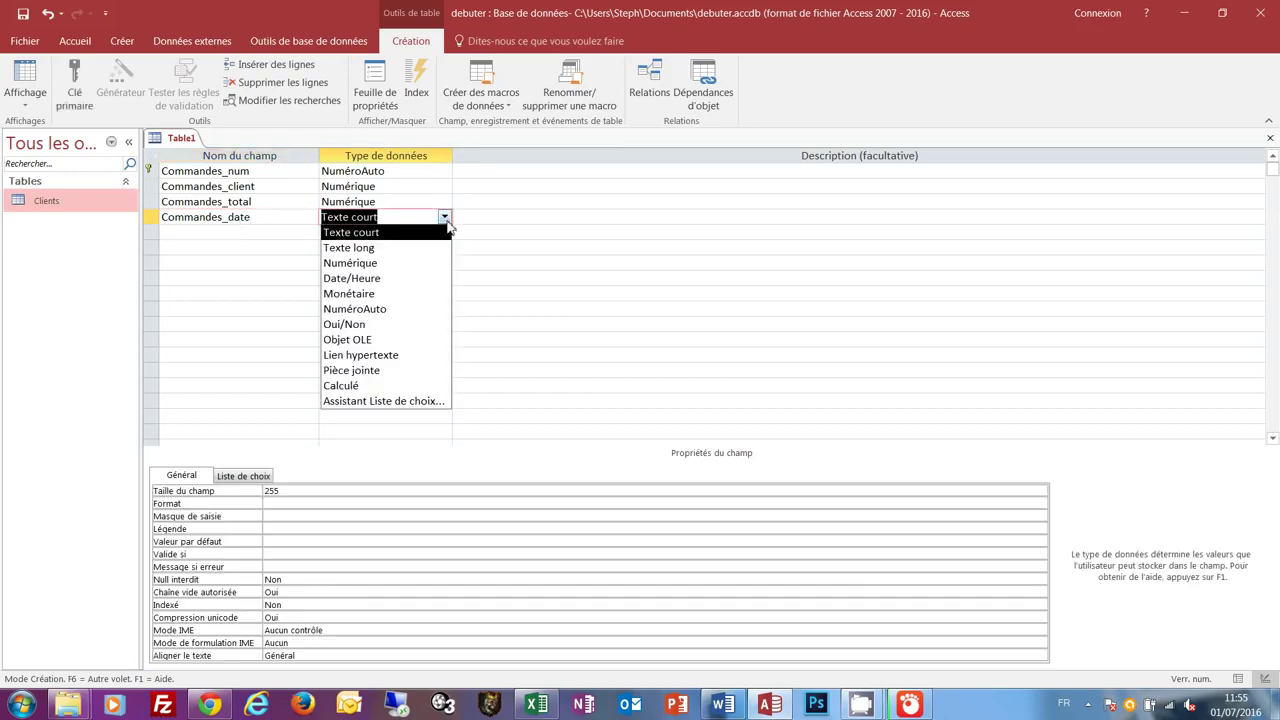
{"action": "left_click", "coordinate": [346, 280]}
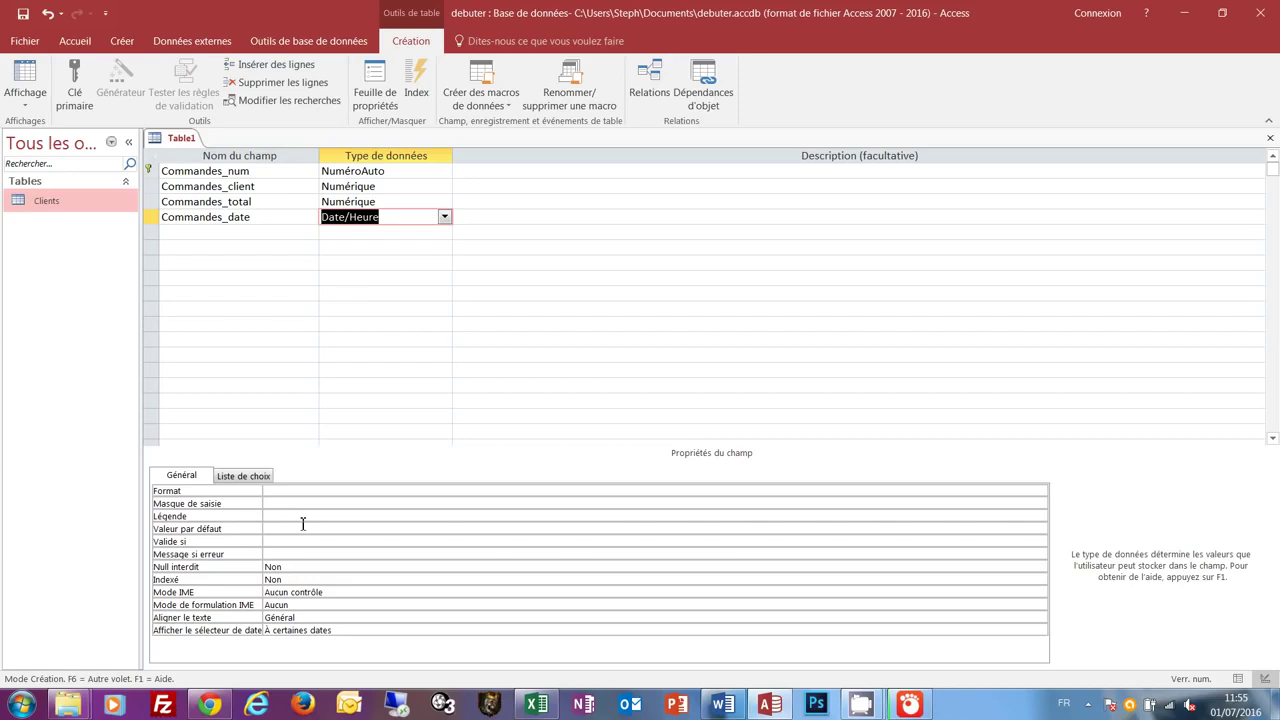
{"action": "left_click", "coordinate": [286, 491]}
{"action": "left_click", "coordinate": [1040, 491]}
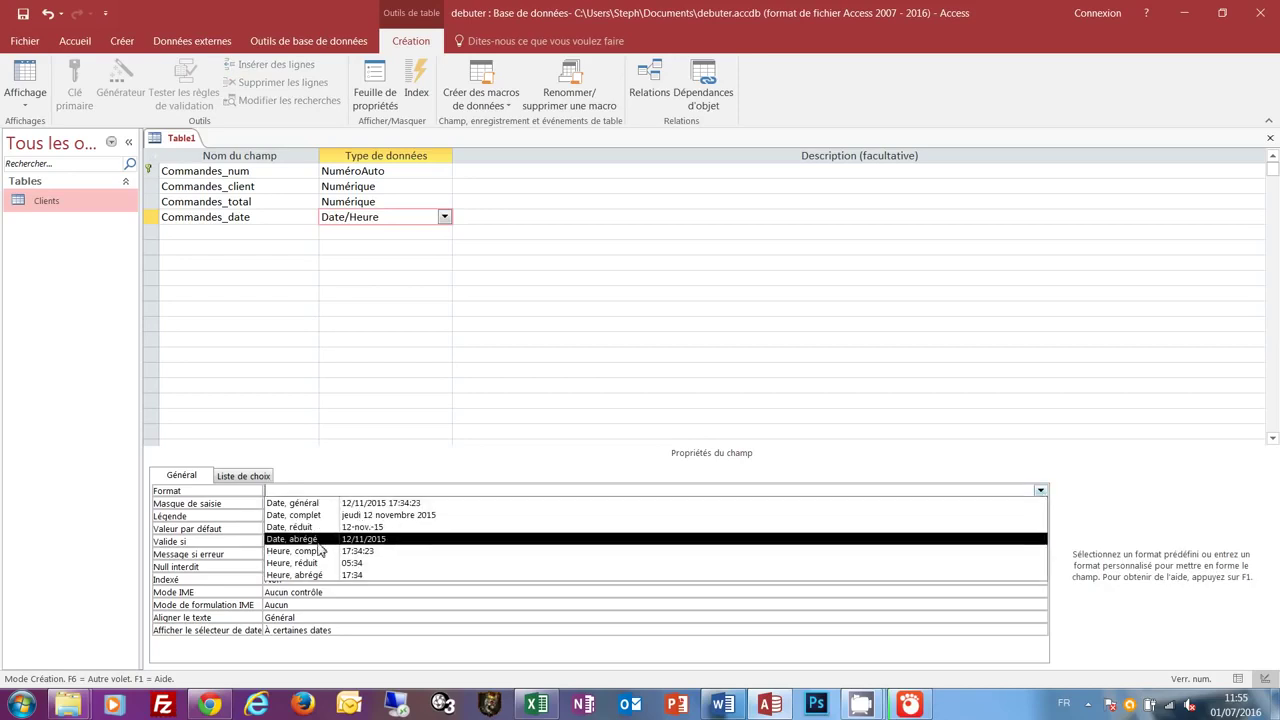
{"action": "left_click", "coordinate": [318, 543]}
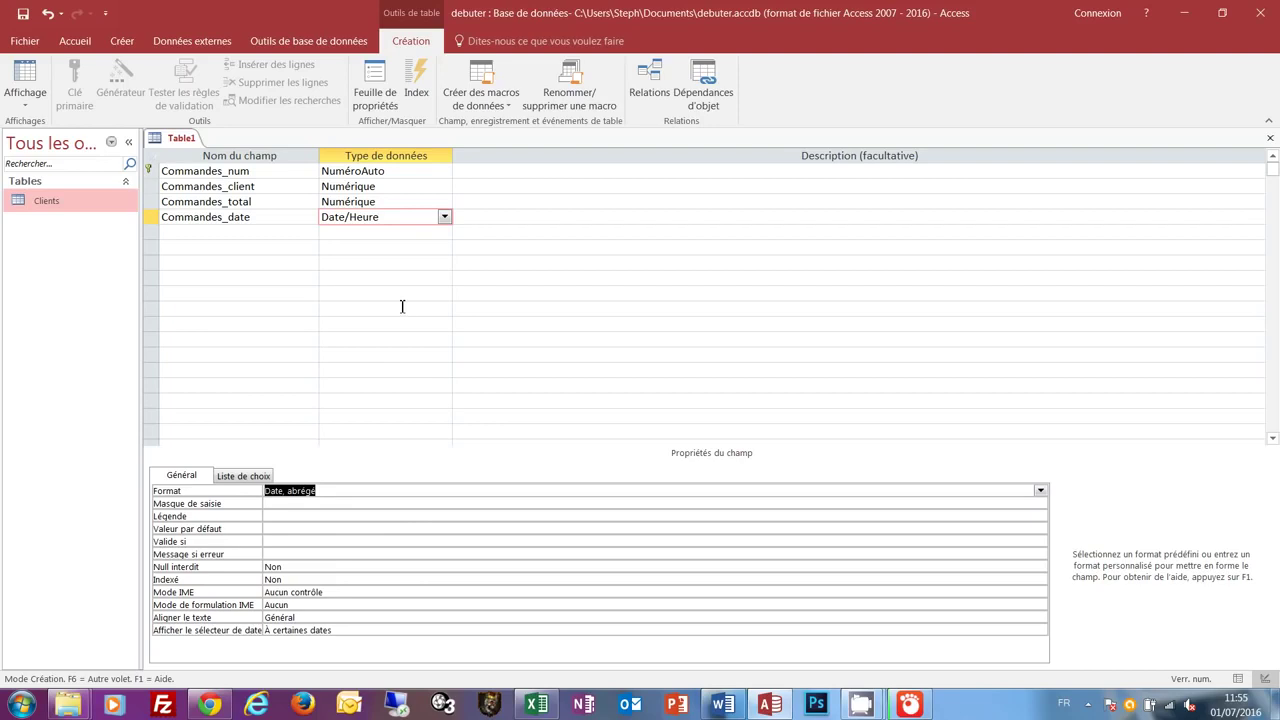
- Save the new table under the name Commandes and close it
{"action": "key", "text": "ctrl+s"}
{"action": "type", "text": "Co"}
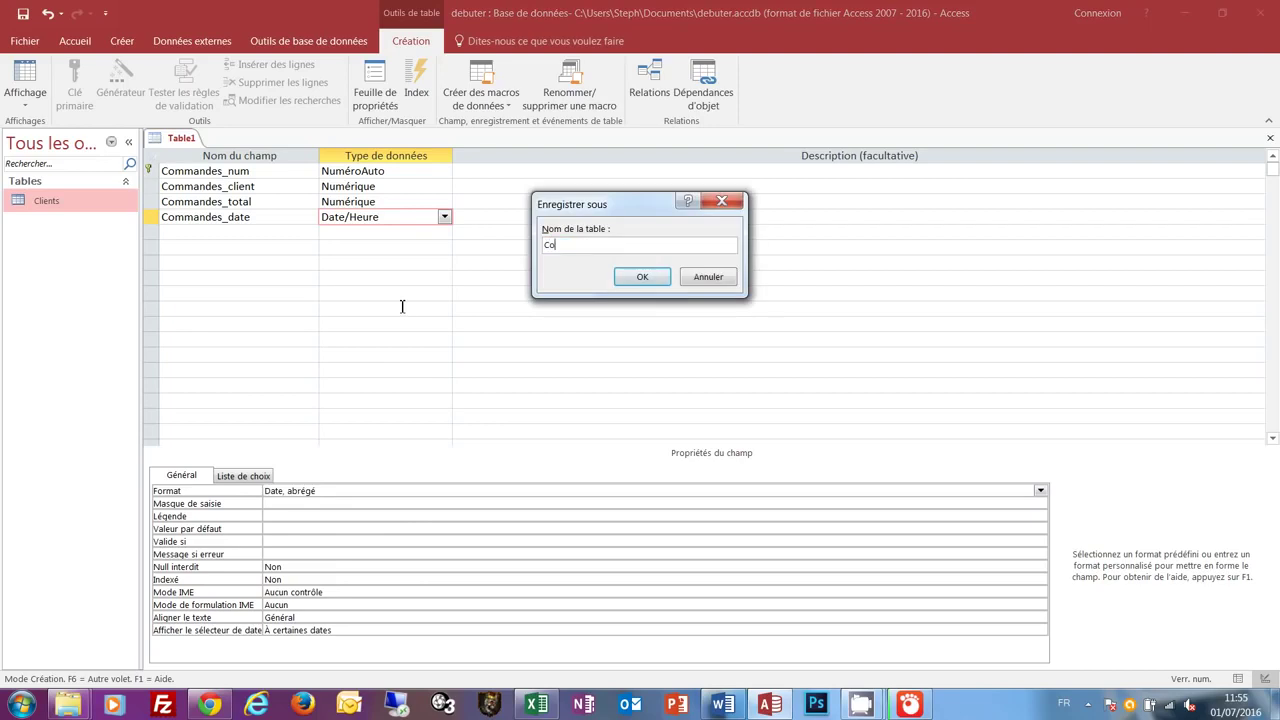
{"action": "type", "text": "mmandes"}
{"action": "left_click", "coordinate": [641, 278]}
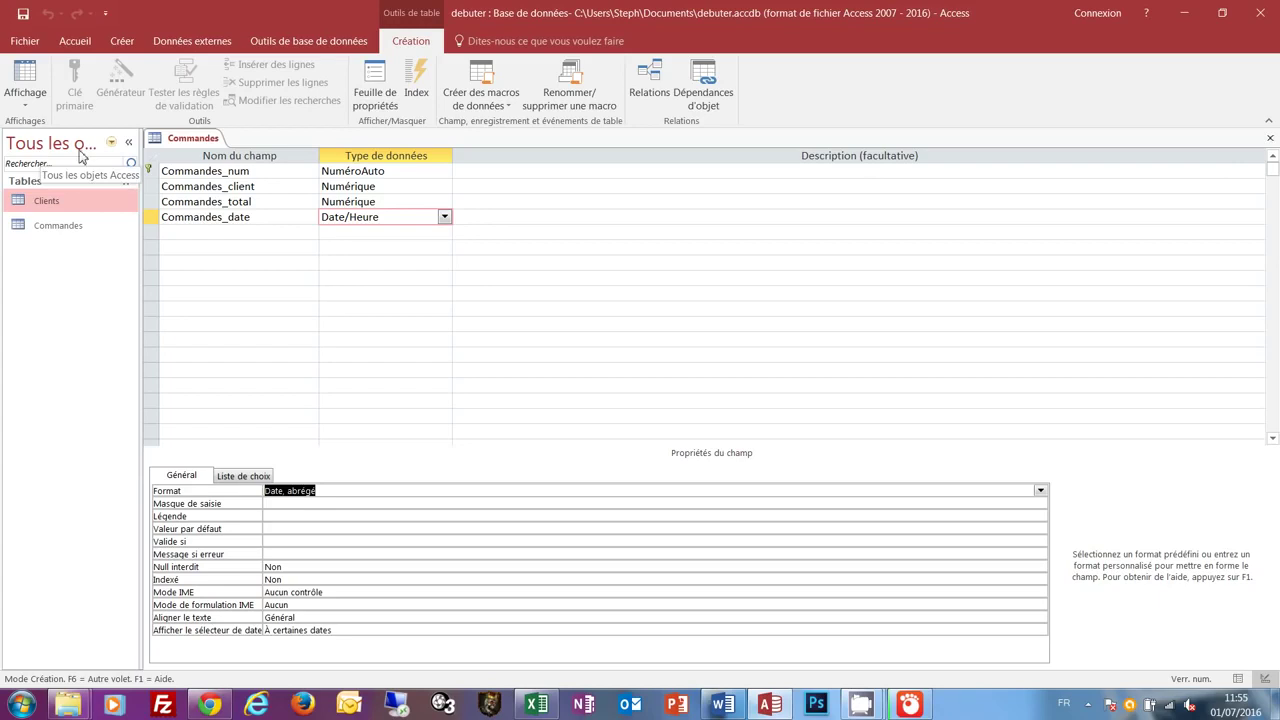
{"action": "left_click", "coordinate": [1270, 138]}
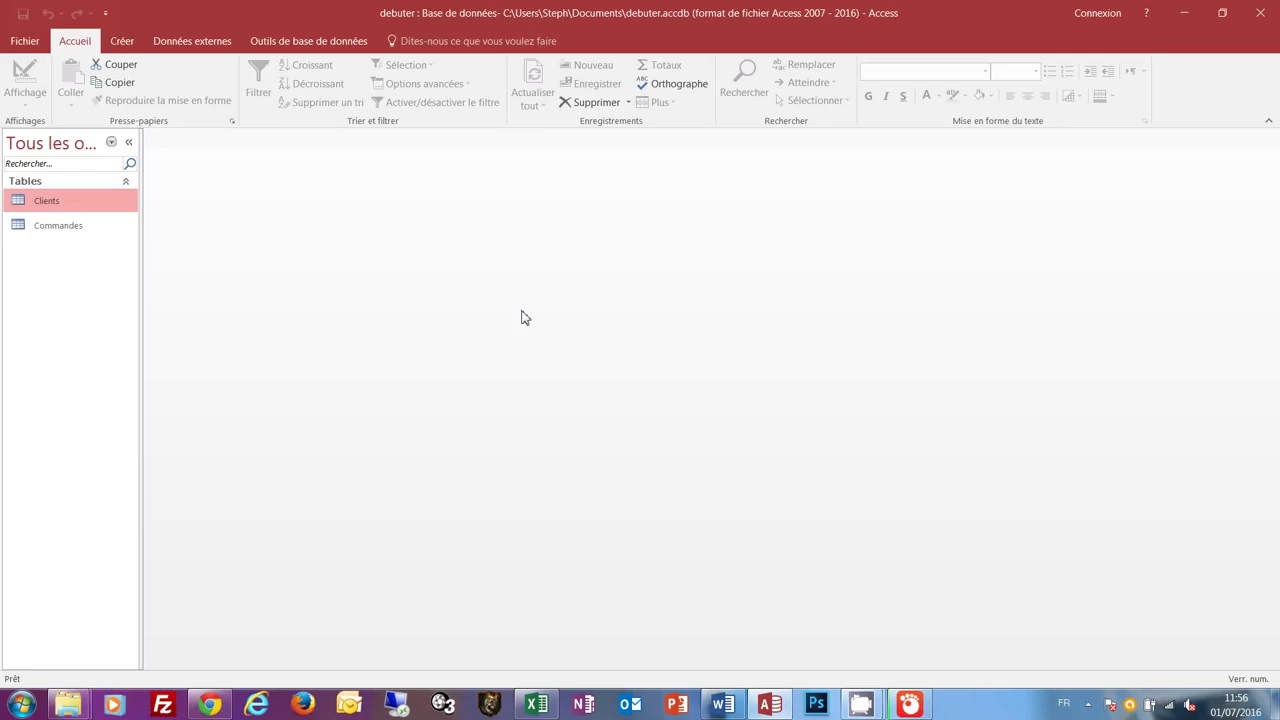
- Open the database relationships view and add the Clients and Commandes tables to it
{"action": "left_click", "coordinate": [296, 45]}
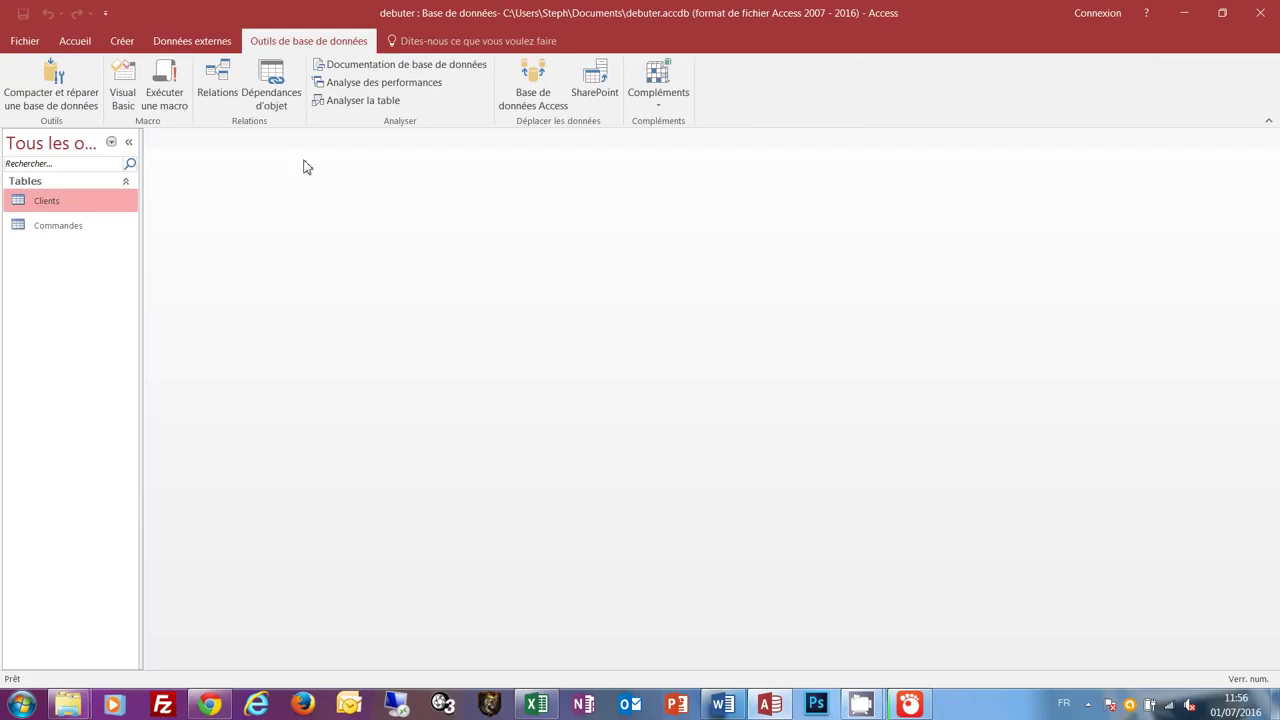
{"action": "left_click", "coordinate": [222, 79]}
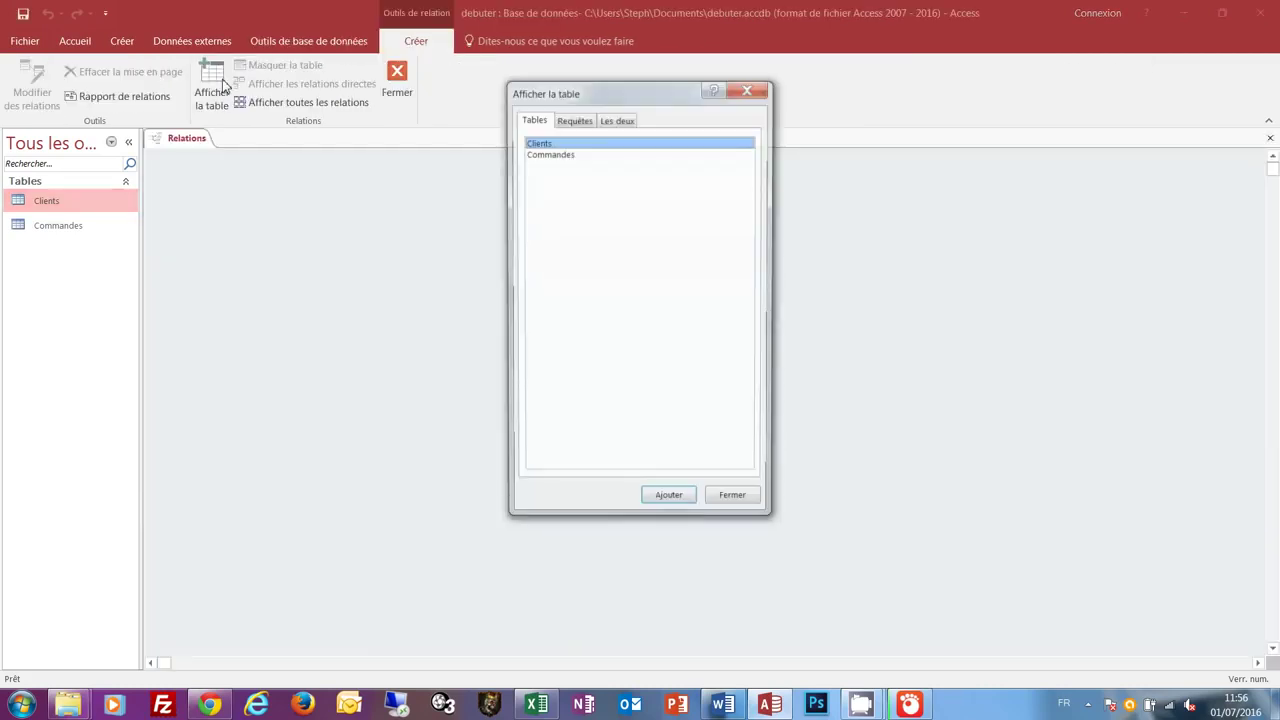
{"action": "left_click", "coordinate": [549, 153], "text": "shift"}
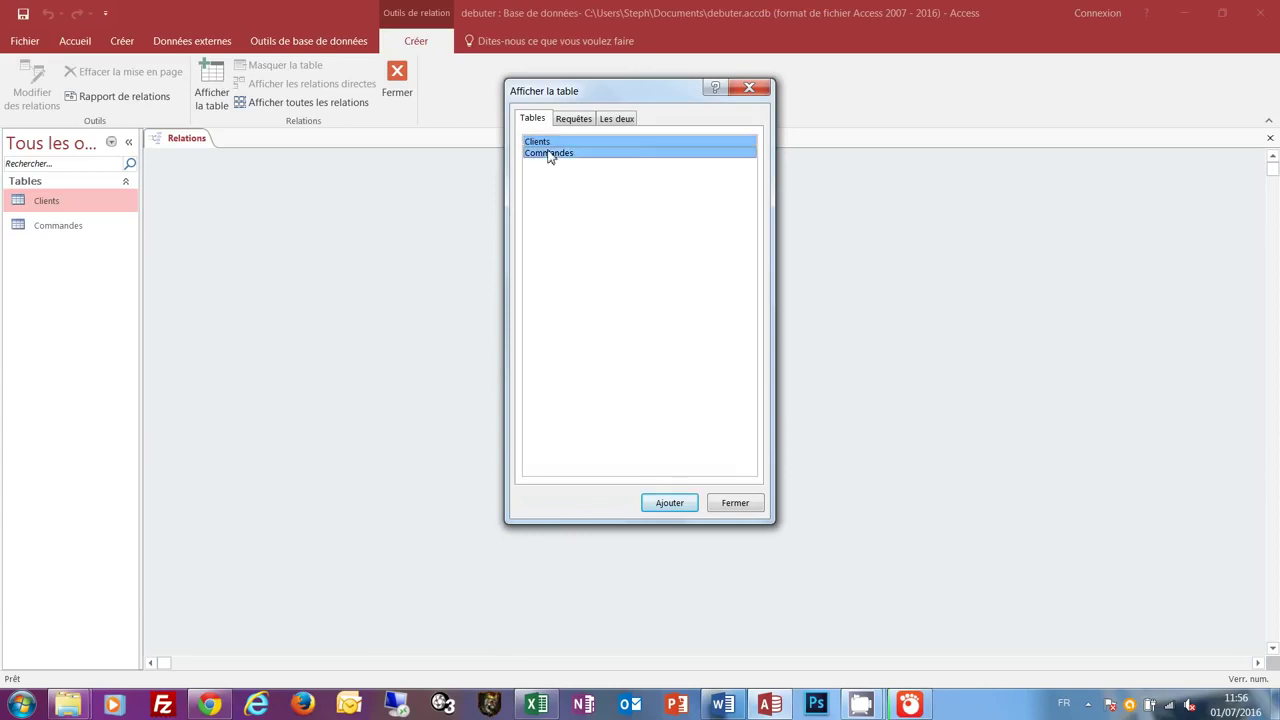
{"action": "left_click", "coordinate": [667, 505]}
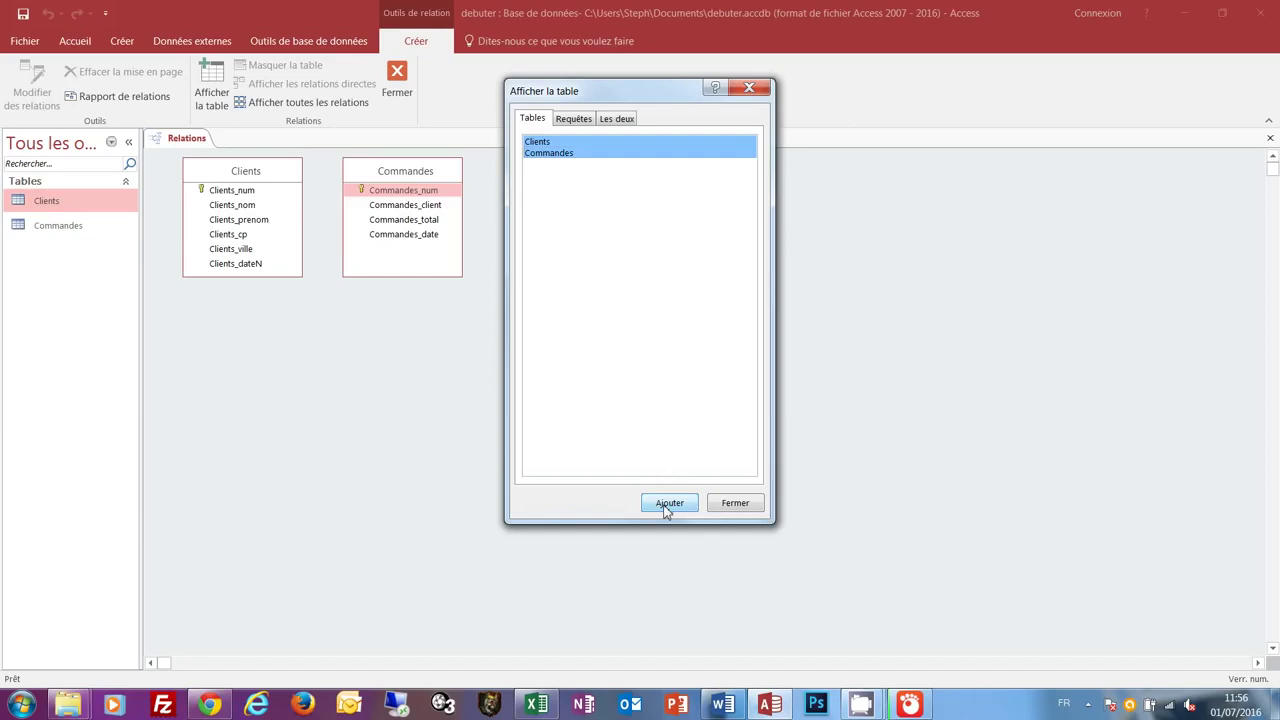
{"action": "left_click", "coordinate": [745, 507]}
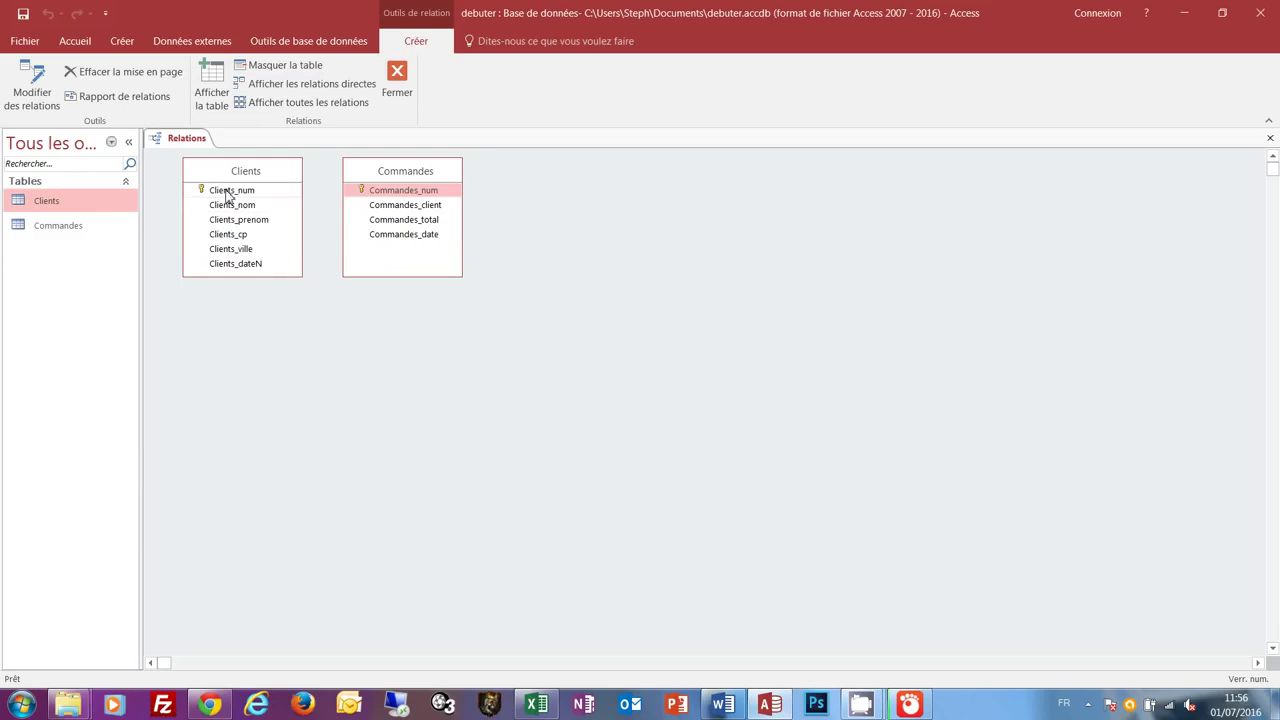
- Link Clients_num to Commandes_client with referential integrity and cascading updates and deletions, and close the relationships view
{"action": "mouse_move", "coordinate": [228, 195]}
{"action": "left_mouse_down"}
{"action": "mouse_move", "coordinate": [432, 213]}
{"action": "mouse_move", "coordinate": [309, 254]}
{"action": "mouse_move", "coordinate": [228, 197]}
{"action": "left_mouse_up"}
{"action": "left_click_drag", "start_coordinate": [228, 197], "coordinate": [401, 211]}
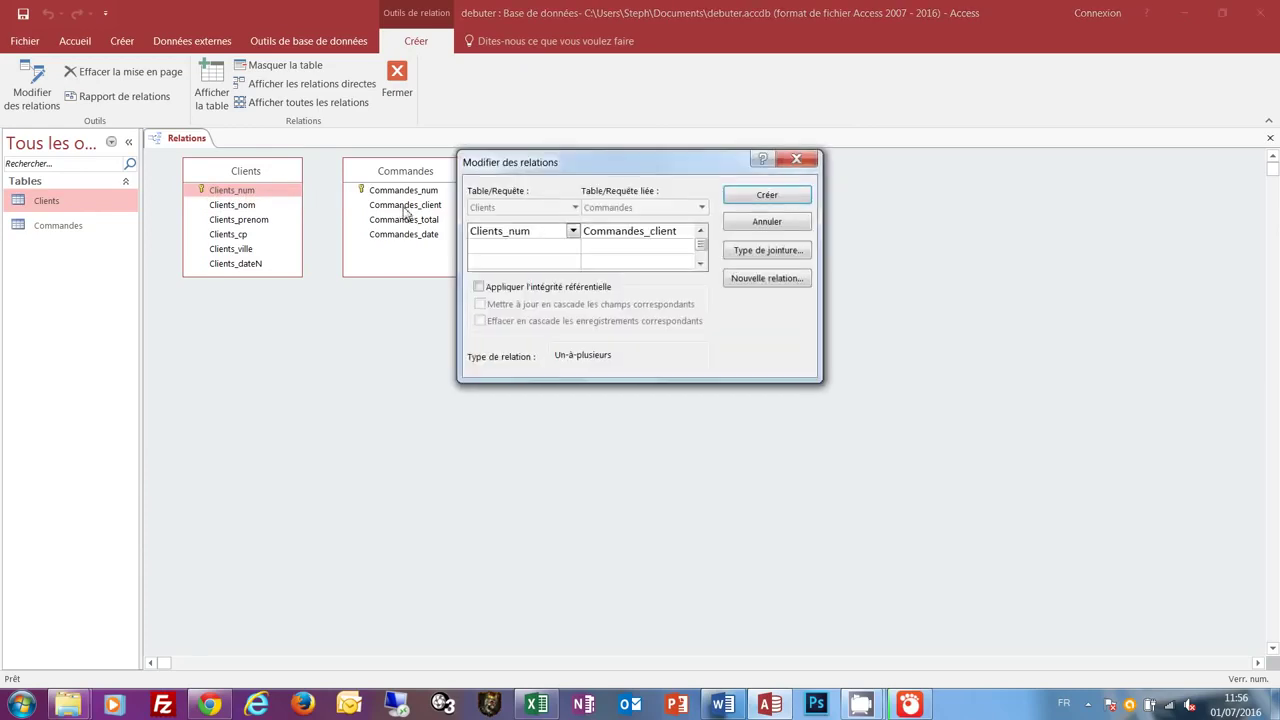
{"action": "left_click_drag", "start_coordinate": [622, 162], "coordinate": [614, 162]}
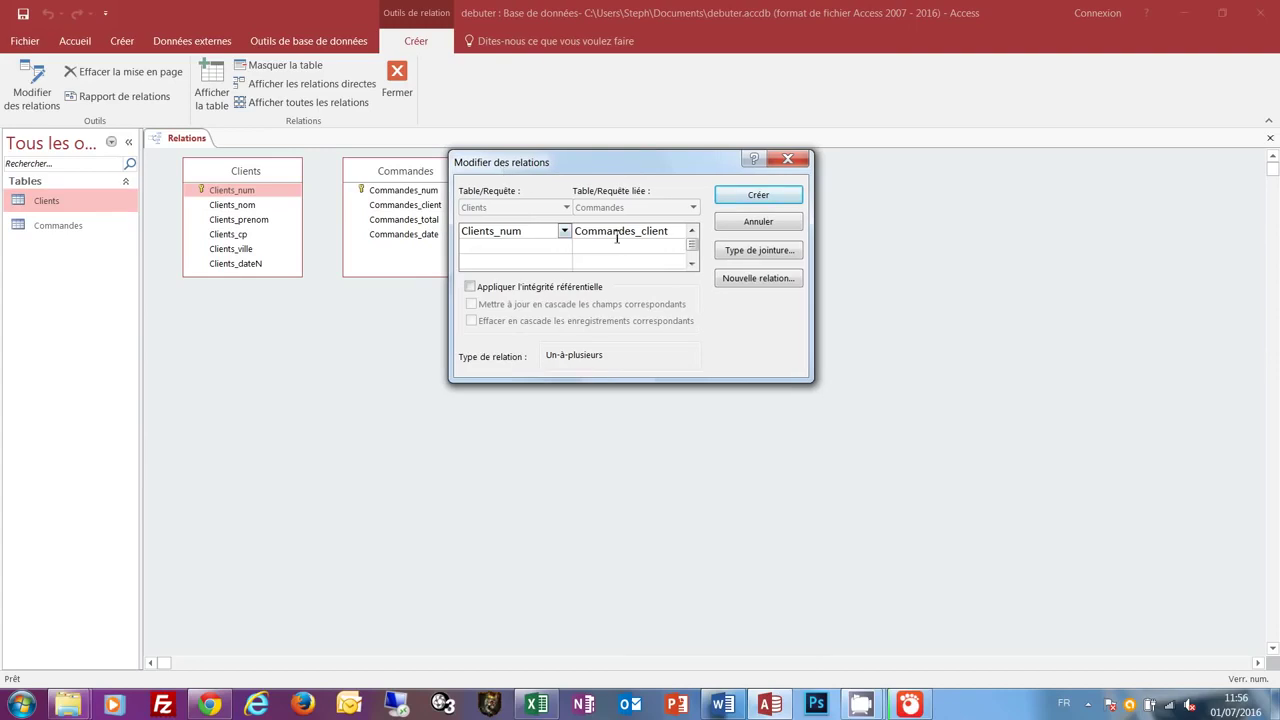
{"action": "left_click", "coordinate": [471, 287]}
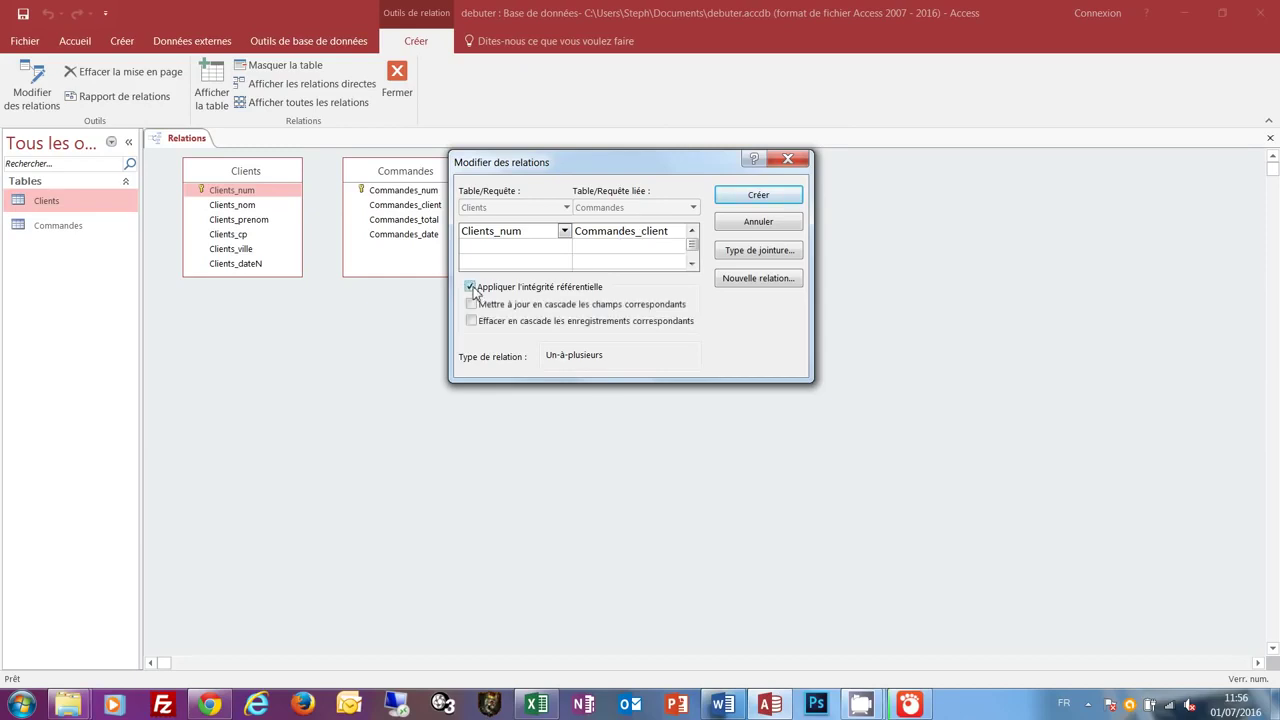
{"action": "left_click", "coordinate": [471, 304]}
{"action": "left_click", "coordinate": [473, 323]}
{"action": "left_click", "coordinate": [762, 197]}
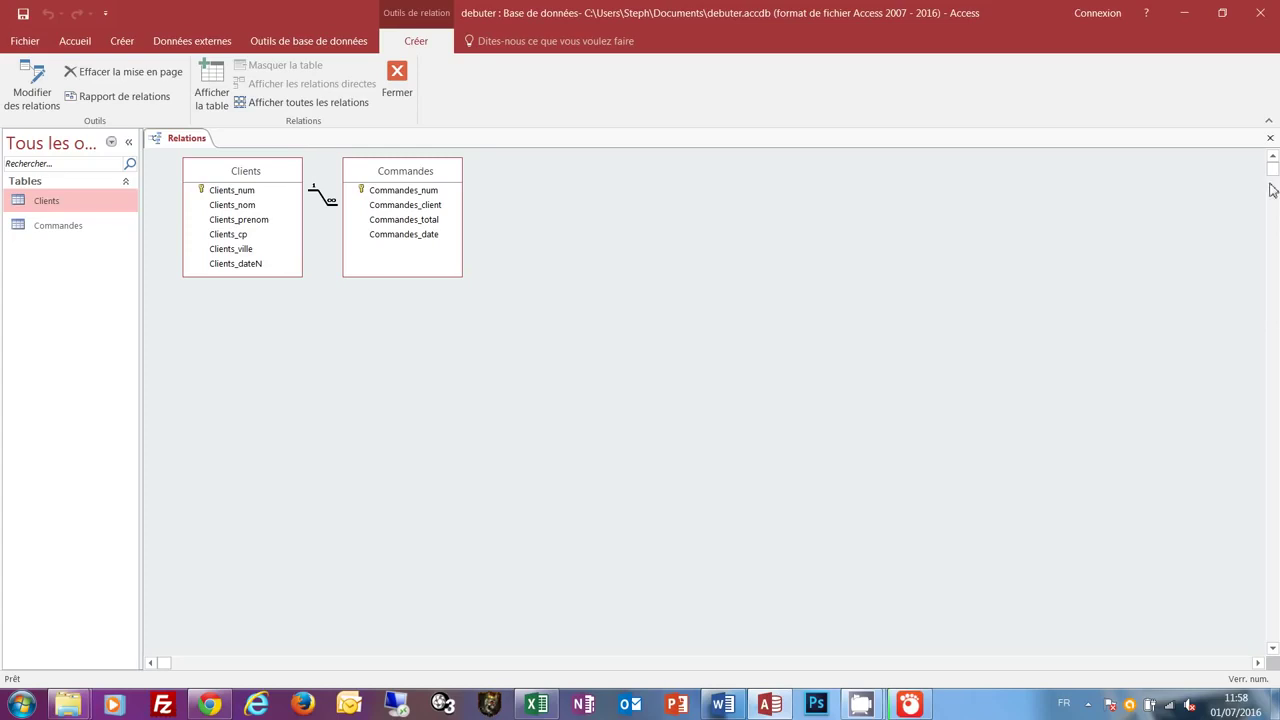
{"action": "left_click", "coordinate": [1270, 139]}
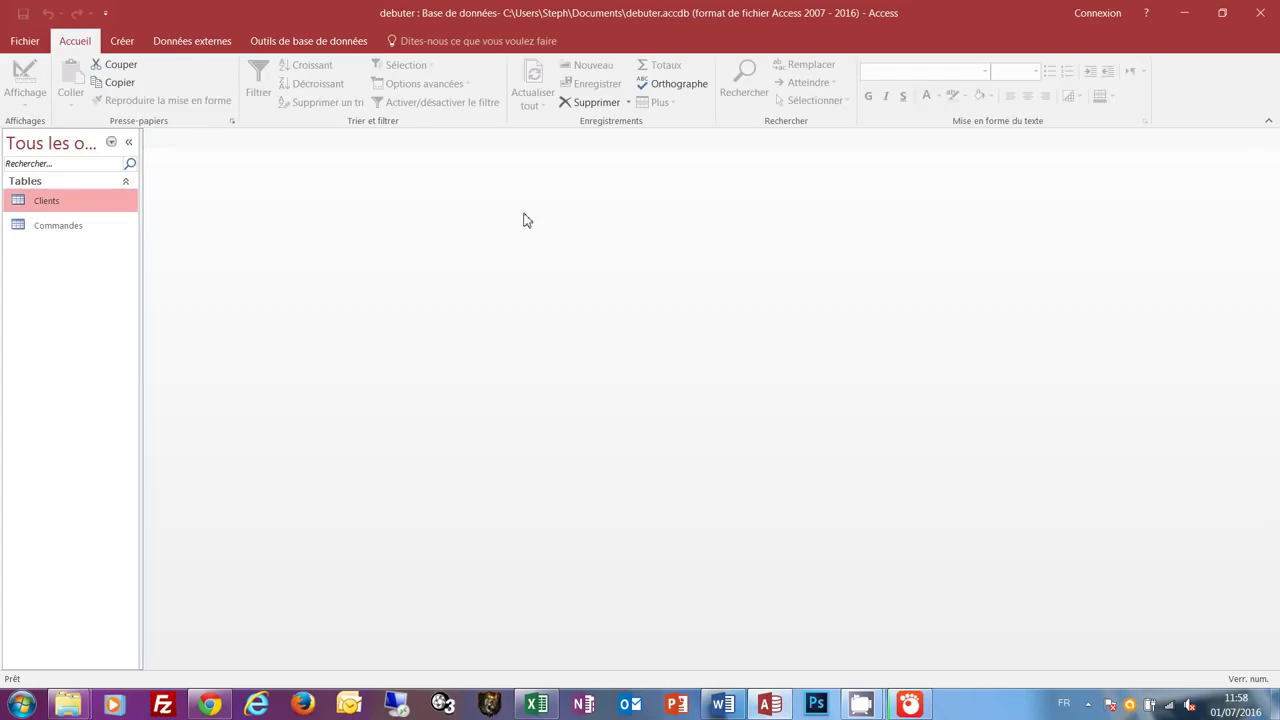
- Open the Commandes and Clients tables in datasheet view and bring Commandes to the front
{"action": "double_click", "coordinate": [63, 230]}
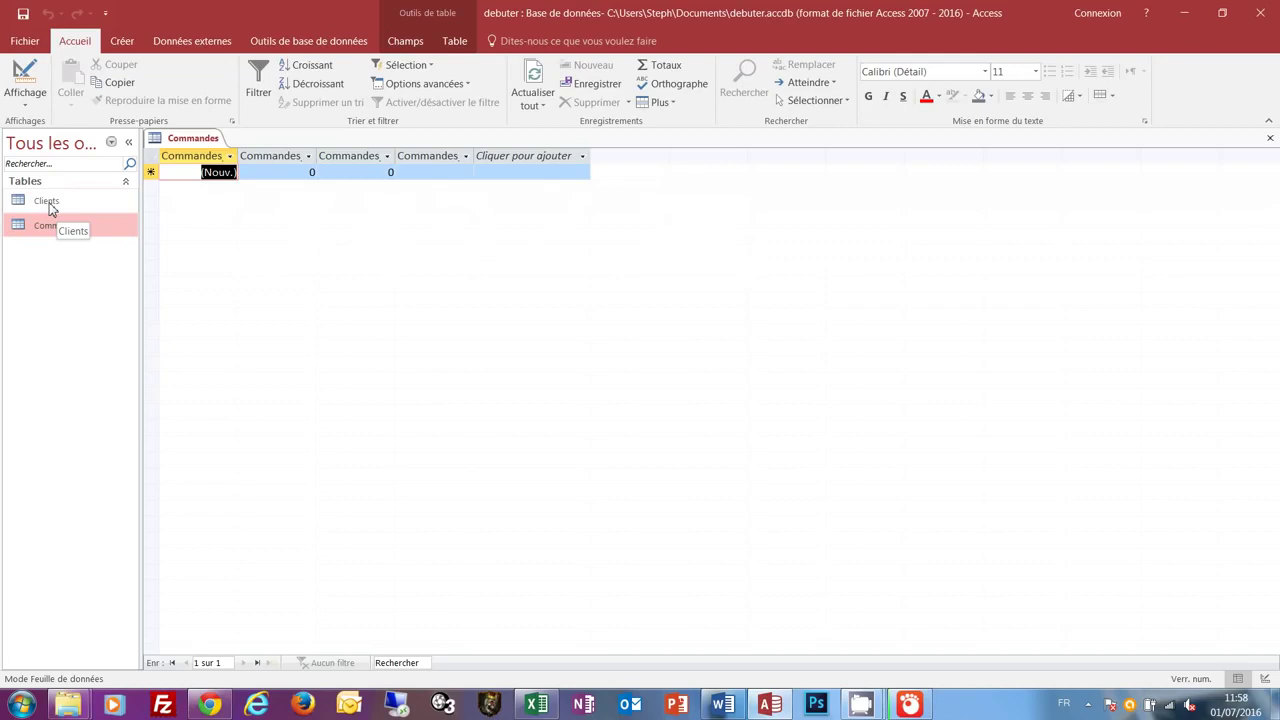
{"action": "double_click", "coordinate": [47, 201]}
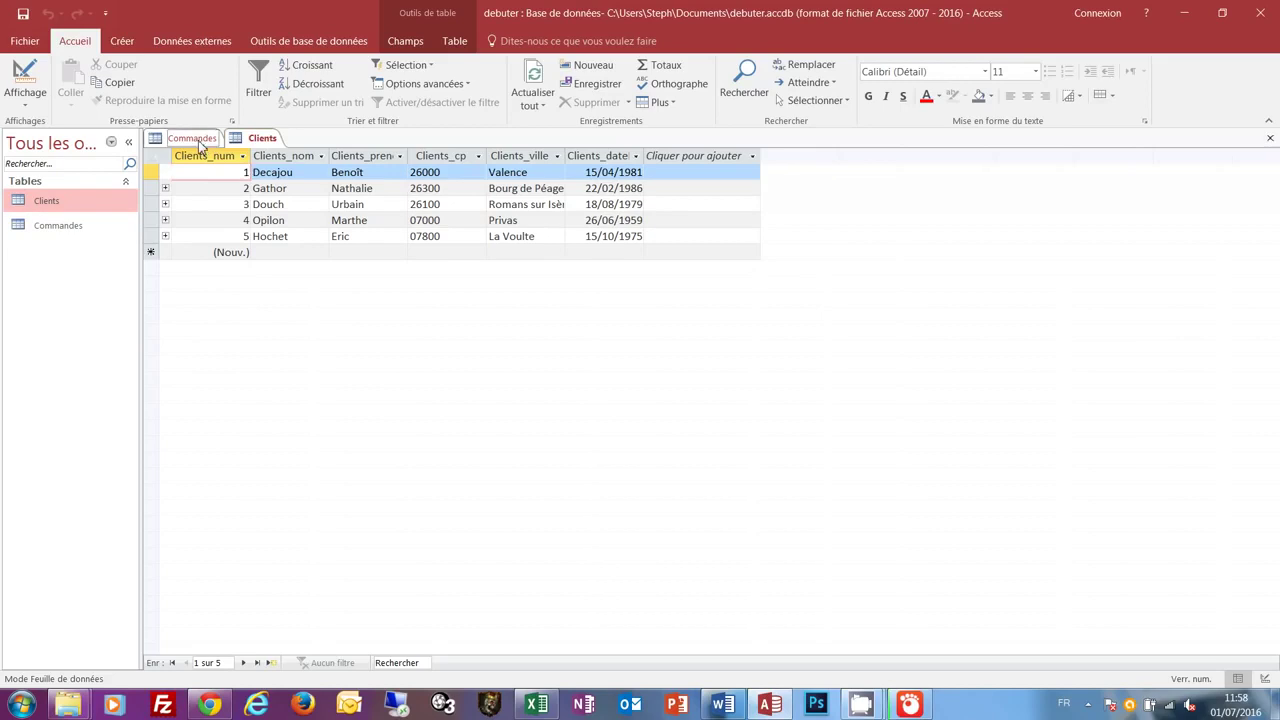
{"action": "left_click", "coordinate": [220, 140]}
{"action": "left_click", "coordinate": [260, 138]}
{"action": "left_click", "coordinate": [195, 139]}
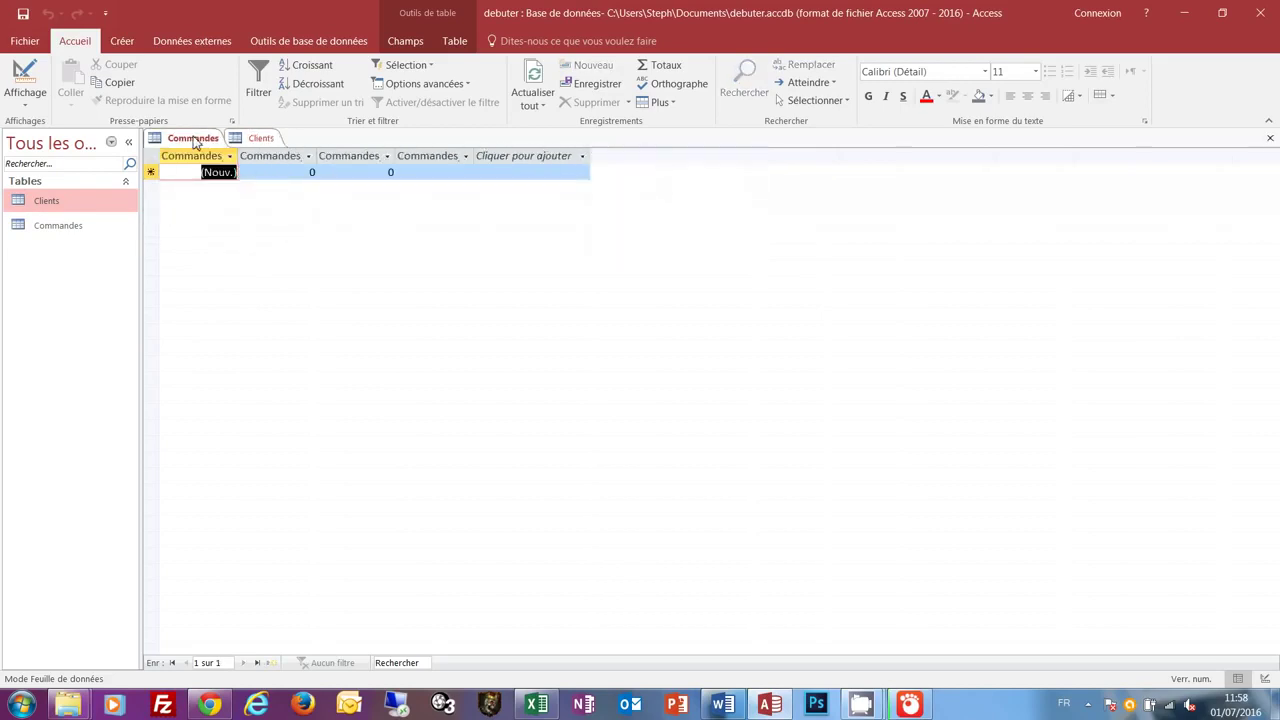
- Fit the Commandes_client, Commandes_total and Commandes_date column widths to their headings
{"action": "double_click", "coordinate": [316, 156]}
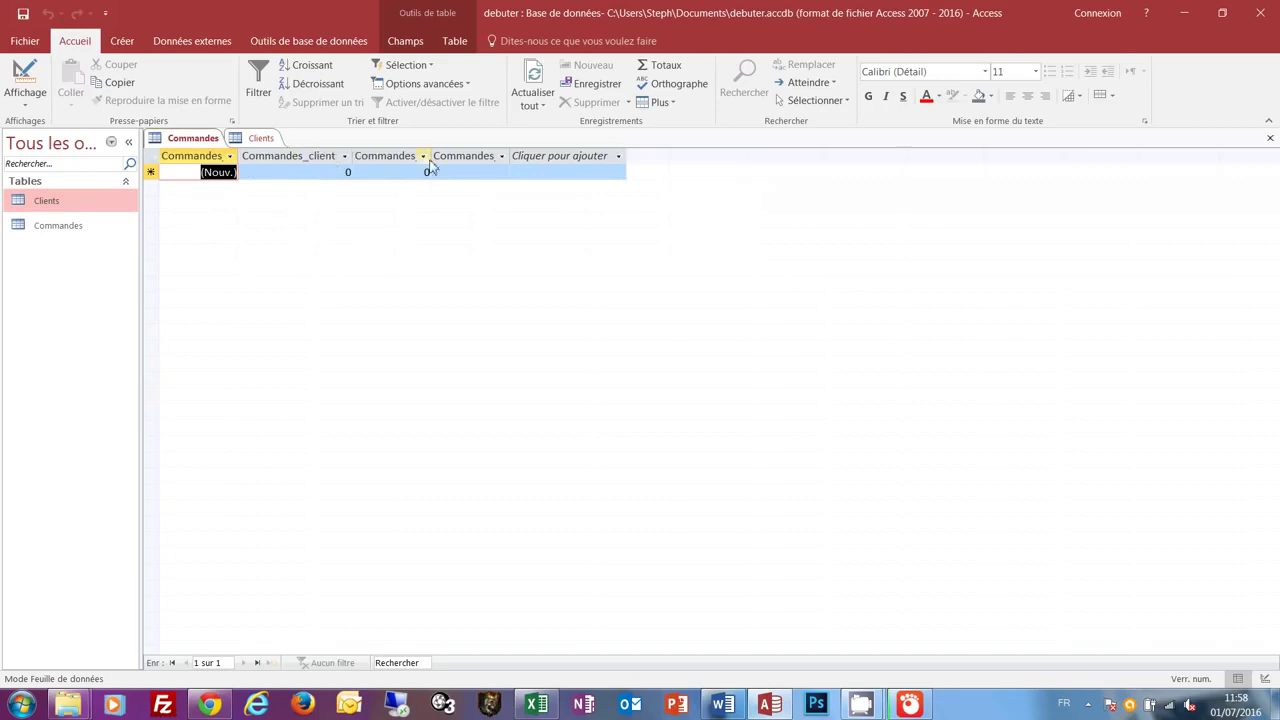
{"action": "double_click", "coordinate": [431, 156]}
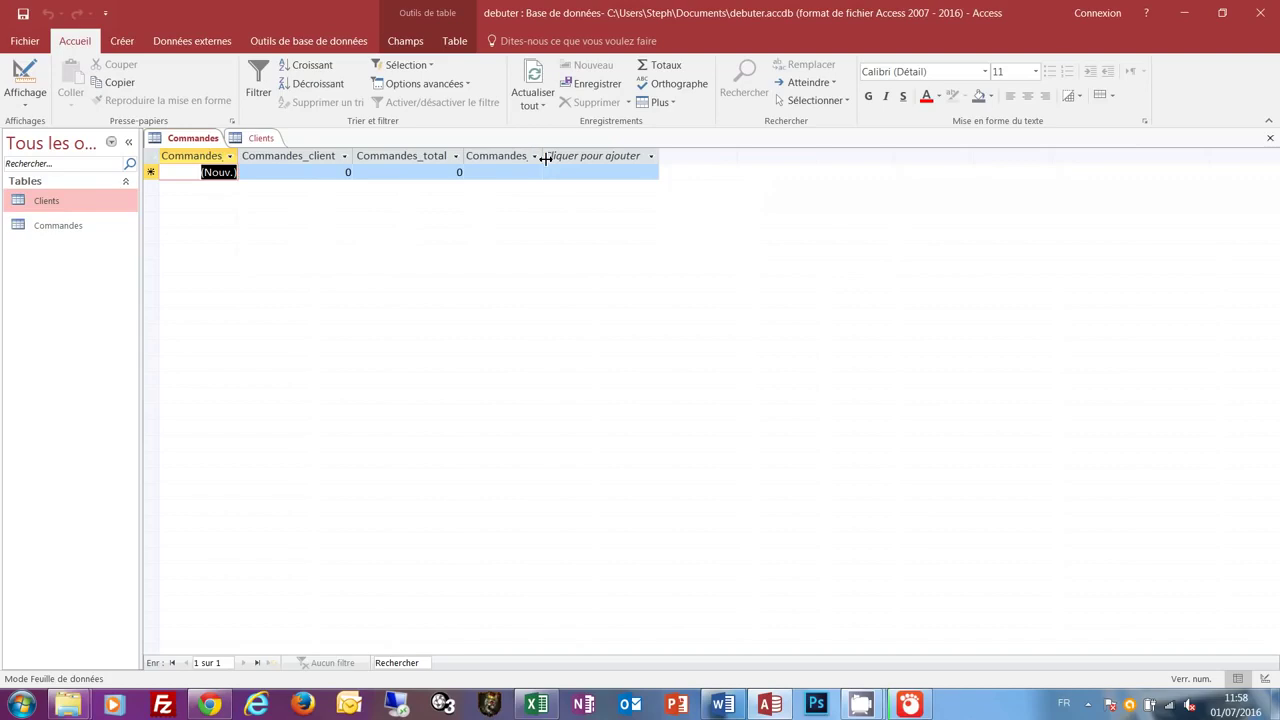
{"action": "double_click", "coordinate": [545, 156]}
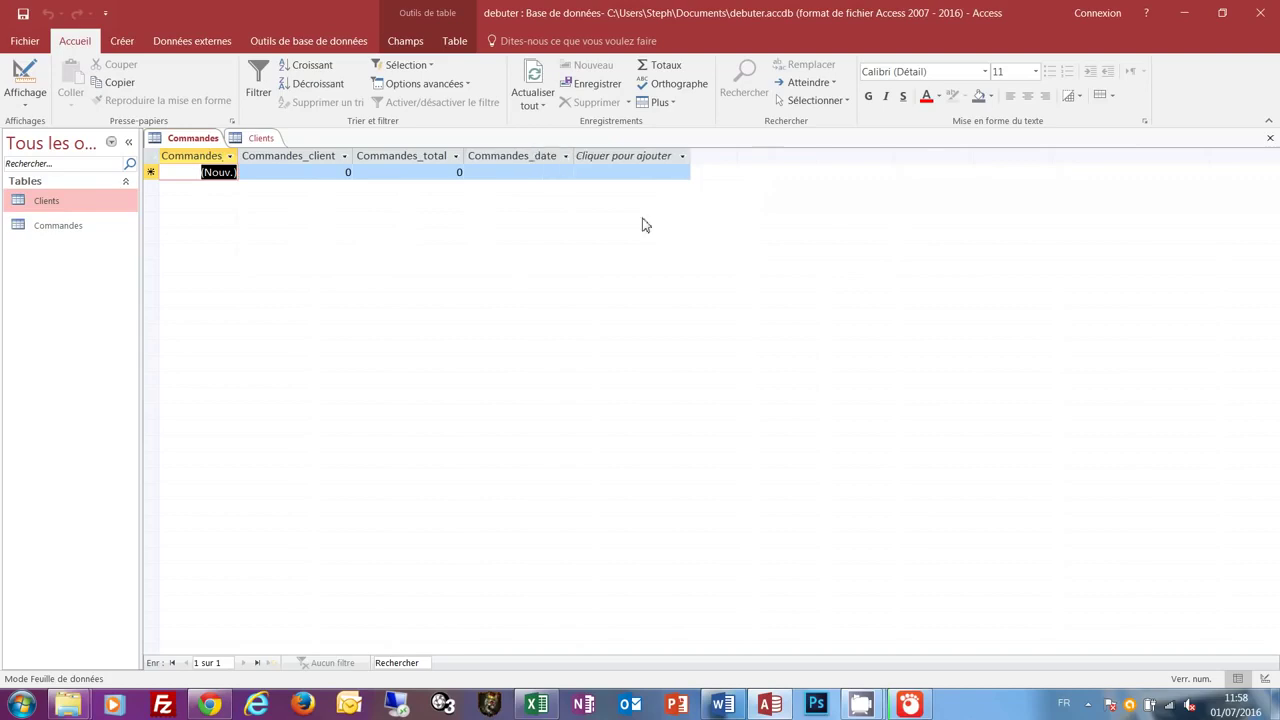
- Add a first order for the first client in the Clients table, with the total 89,80 and the date 19/06/2016
{"action": "left_click", "coordinate": [355, 173]}
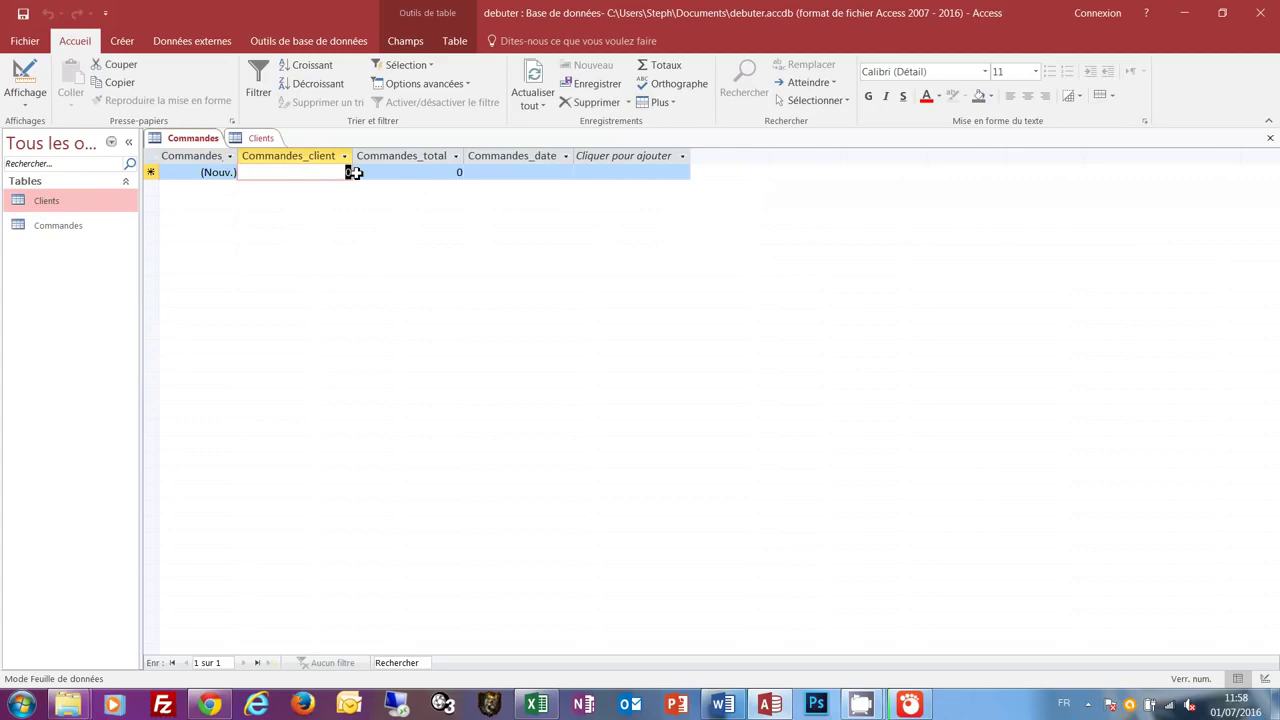
{"action": "type", "text": "1"}
{"action": "key", "text": "Tab"}
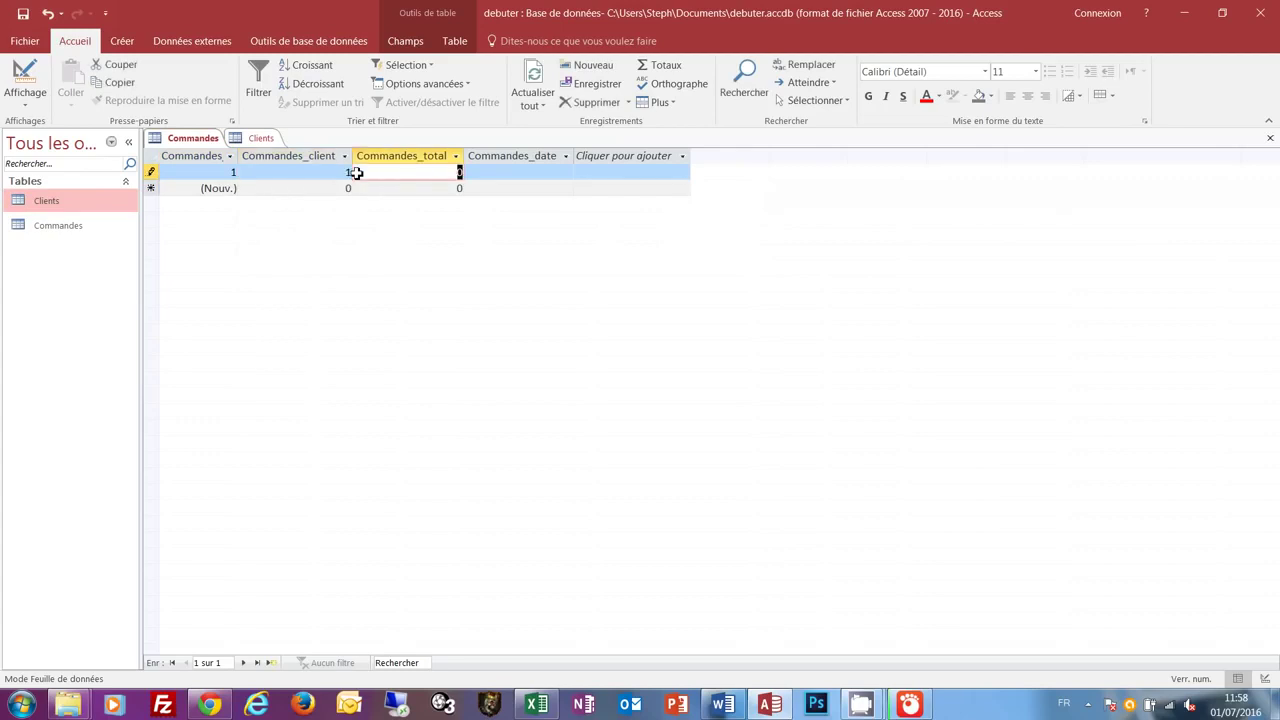
{"action": "type", "text": "89,80"}
{"action": "key", "text": "Tab"}
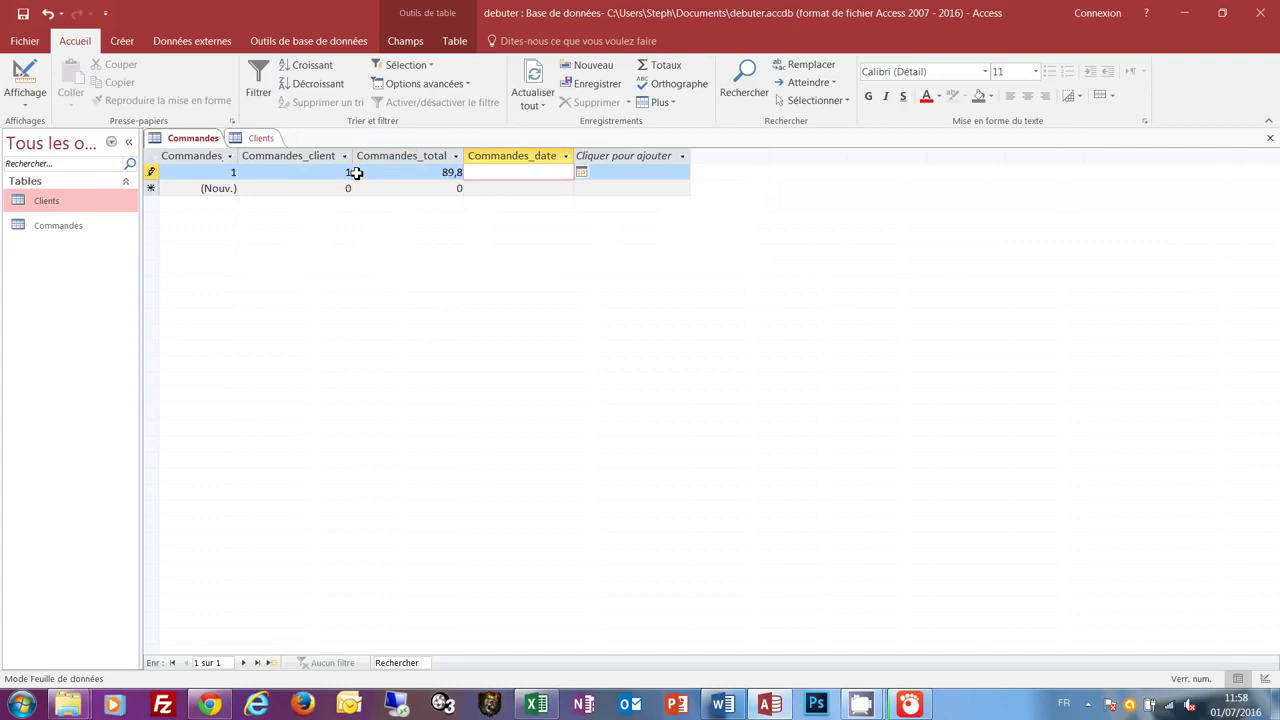
{"action": "type", "text": "19/06/2016"}
{"action": "key", "text": "Tab"}
{"action": "key", "text": "Tab"}
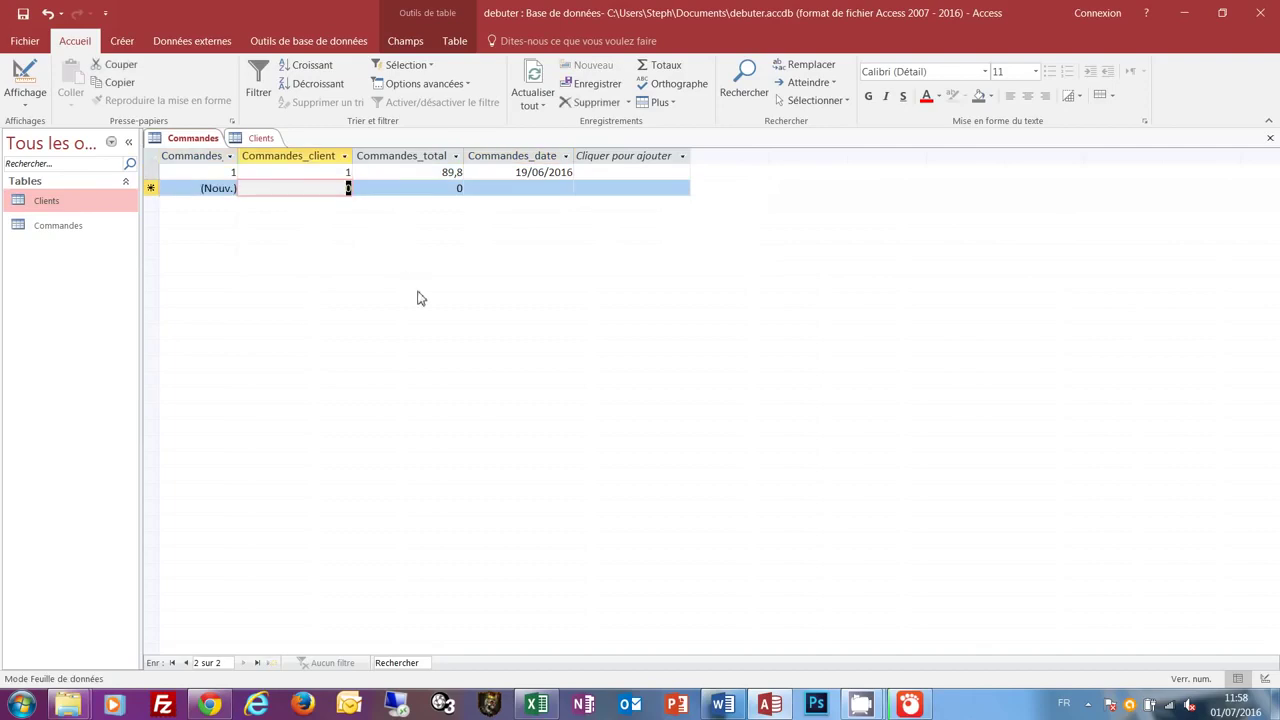
- Add a second order for the second client in the Clients table, with the total 129 and the date 21/06/2016
{"action": "type", "text": "2"}
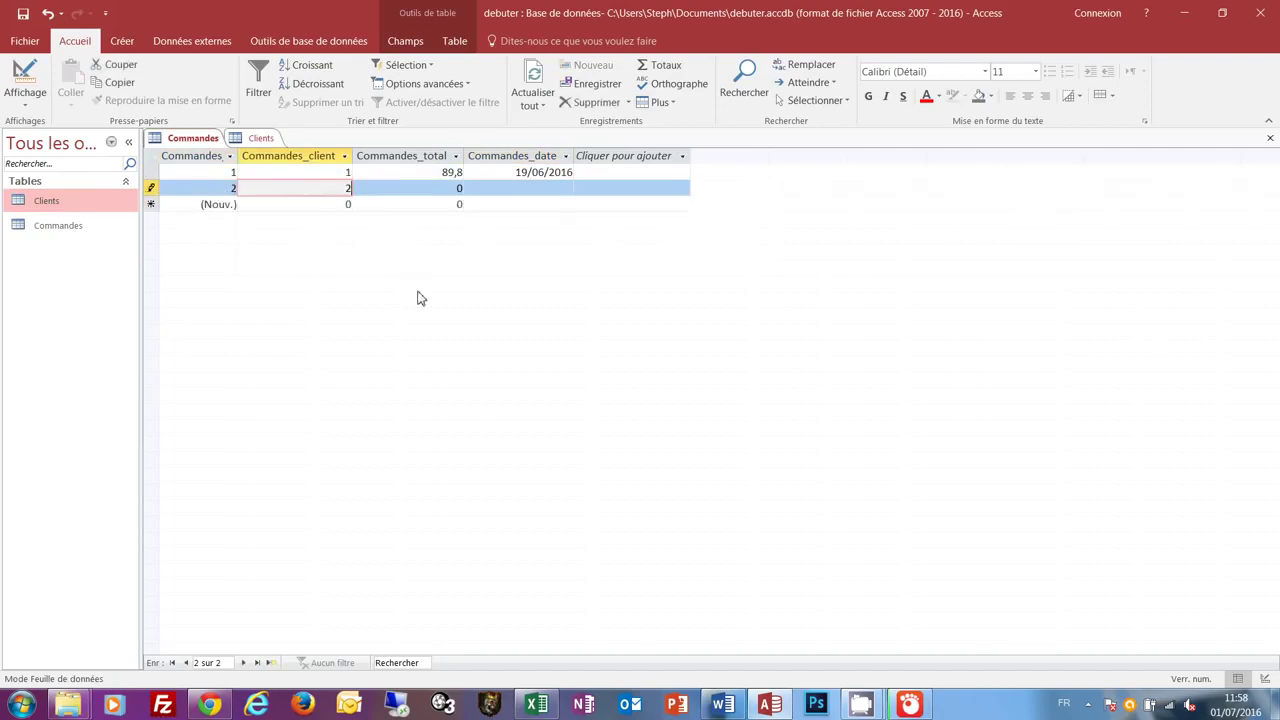
{"action": "key", "text": "Tab"}
{"action": "type", "text": "12"}
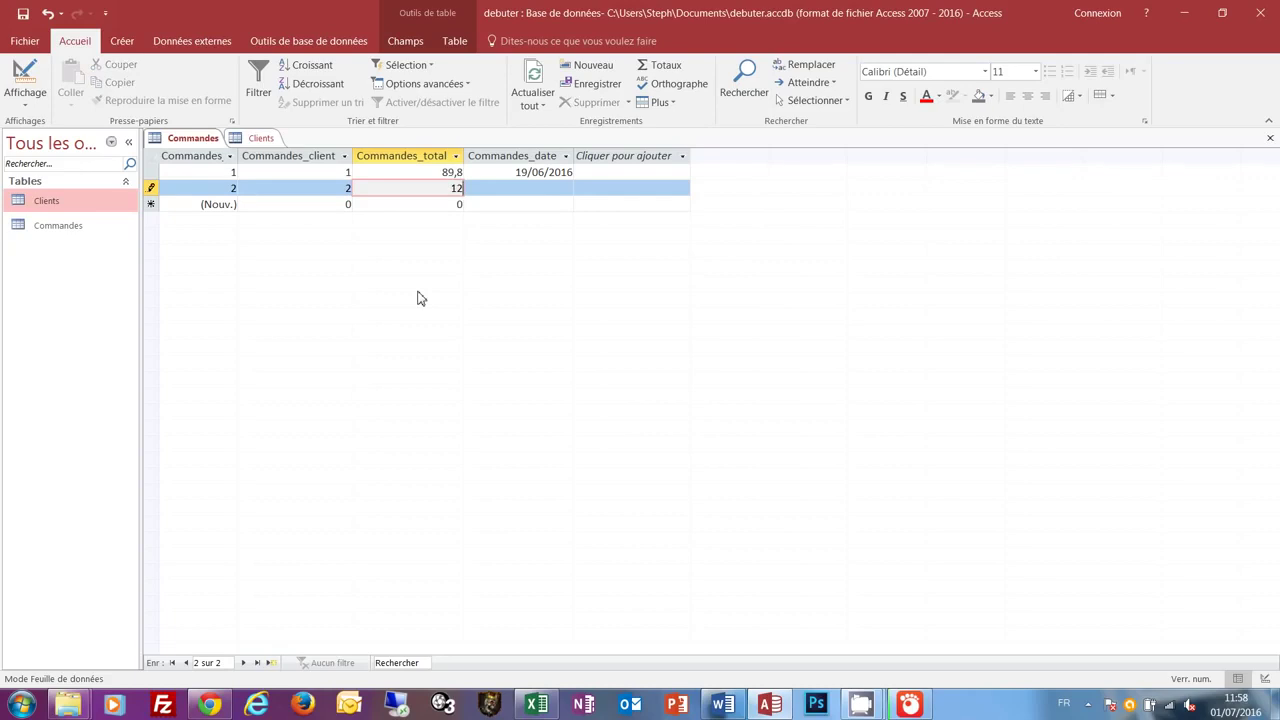
{"action": "type", "text": "9"}
{"action": "key", "text": "Tab"}
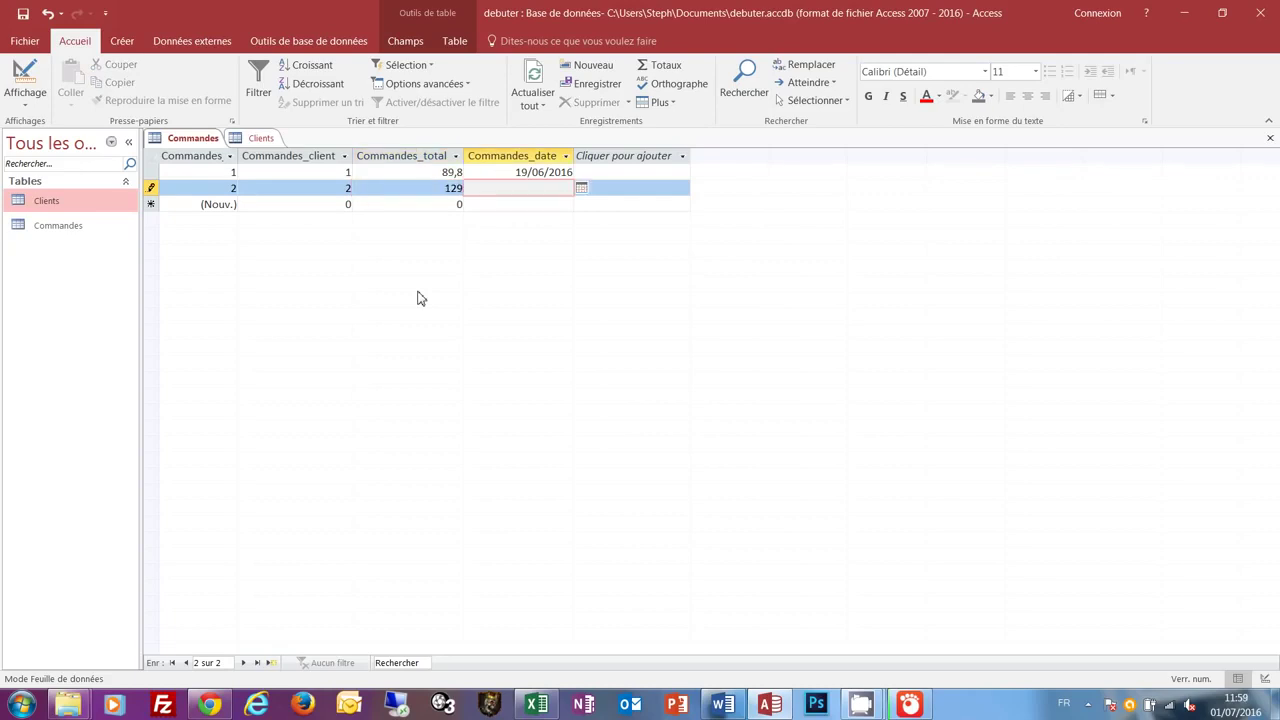
{"action": "type", "text": "21/06/2016"}
{"action": "key", "text": "Tab"}
{"action": "key", "text": "Tab"}
- Add a third order for the first client in the Clients table, with the total 75,6 and the date 22/06/2016
{"action": "type", "text": "1"}
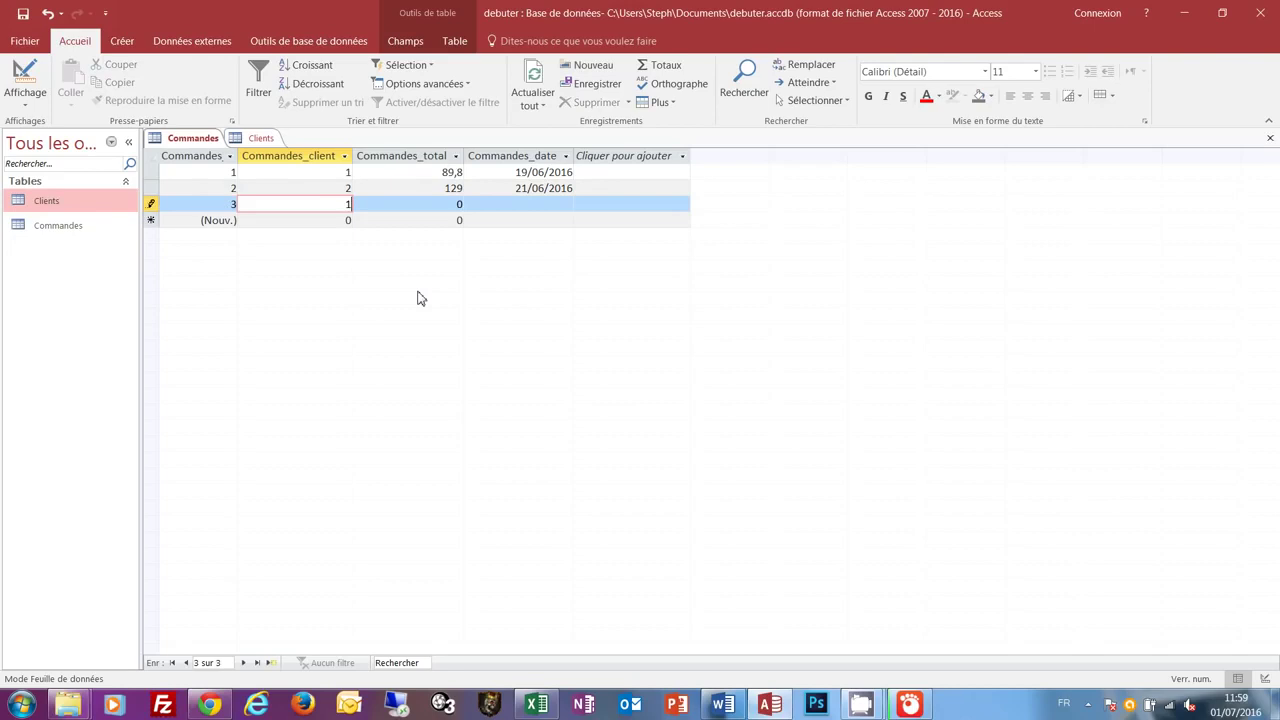
{"action": "key", "text": "Tab"}
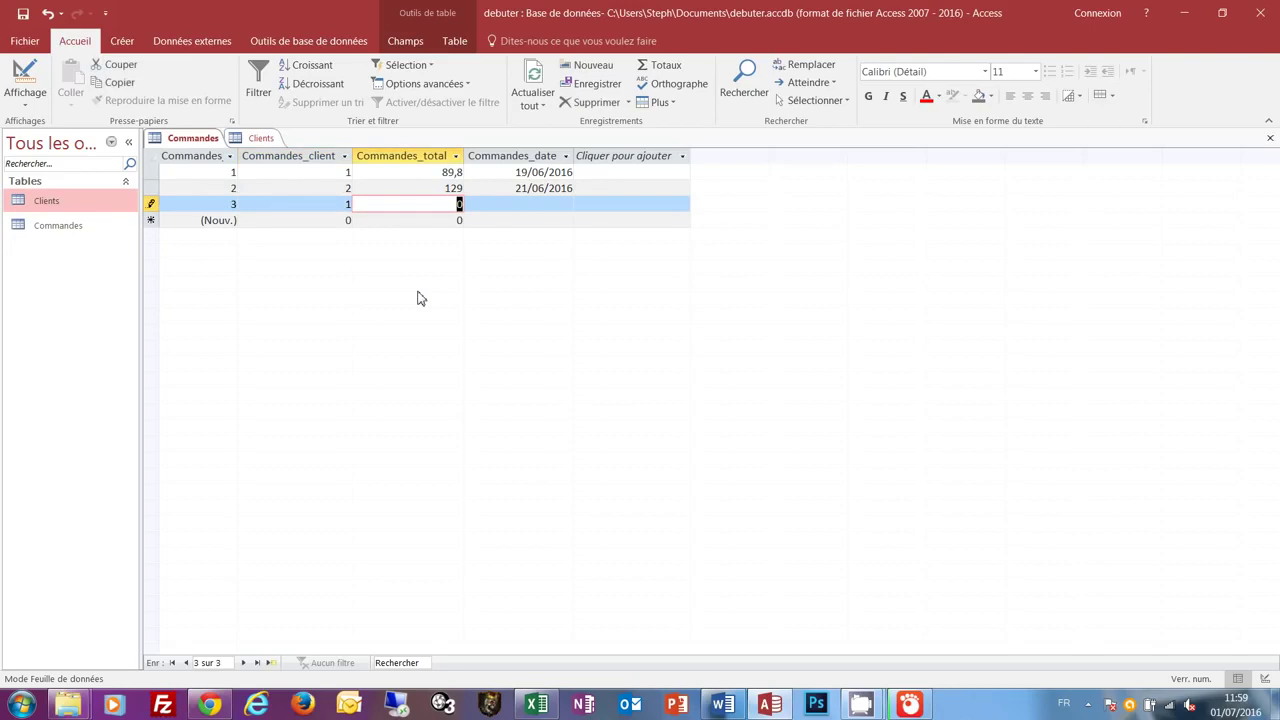
{"action": "type", "text": "75,"}
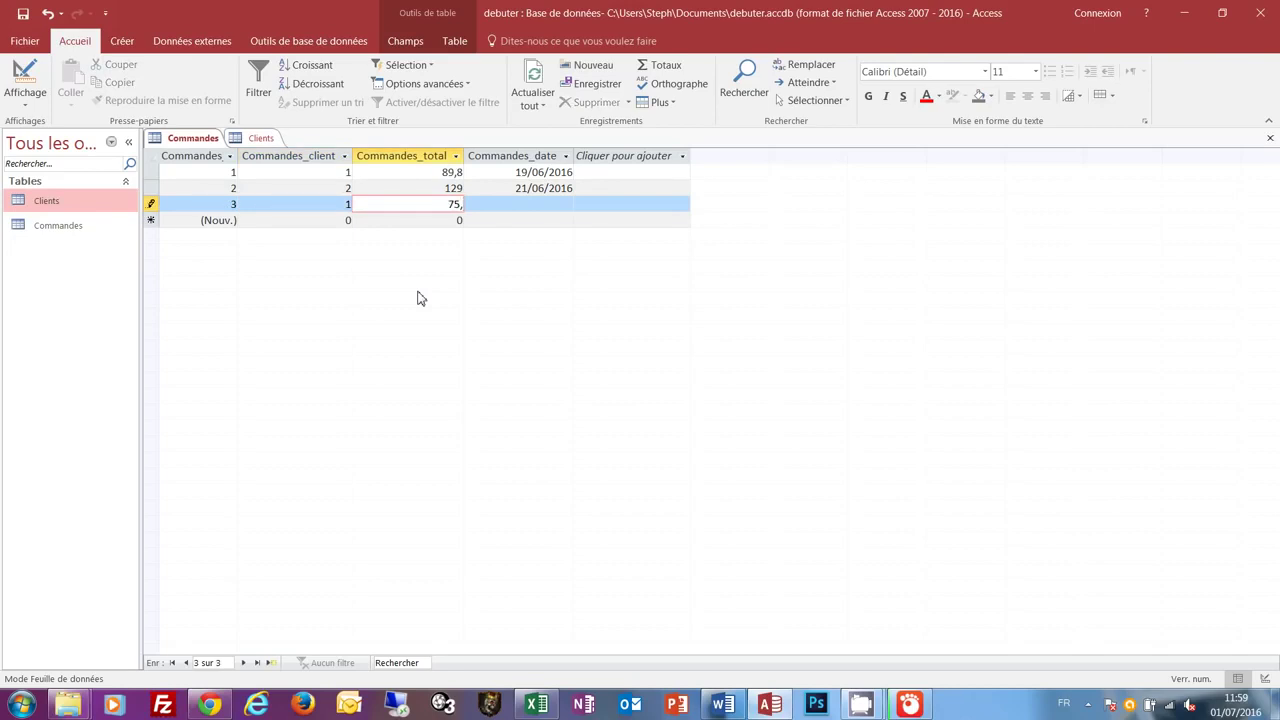
{"action": "type", "text": "6"}
{"action": "key", "text": "Tab"}
{"action": "type", "text": "22"}
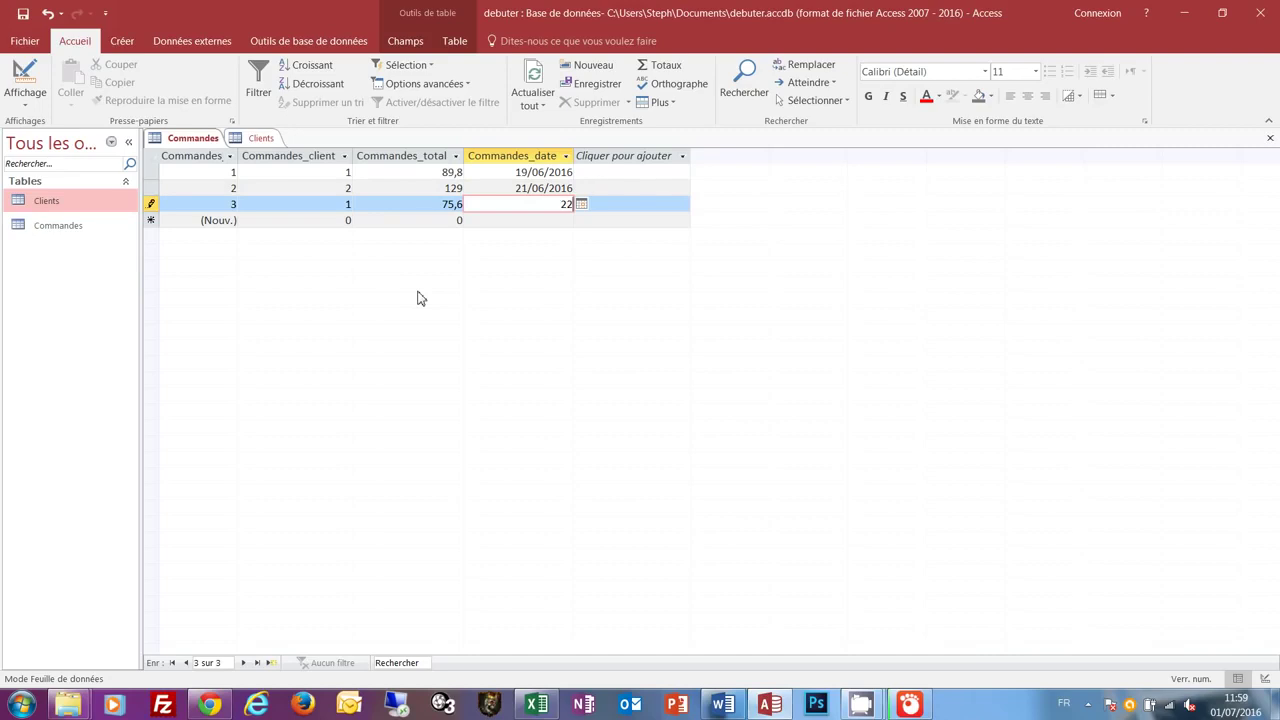
{"action": "type", "text": "/06/2016"}
{"action": "key", "text": "Tab"}
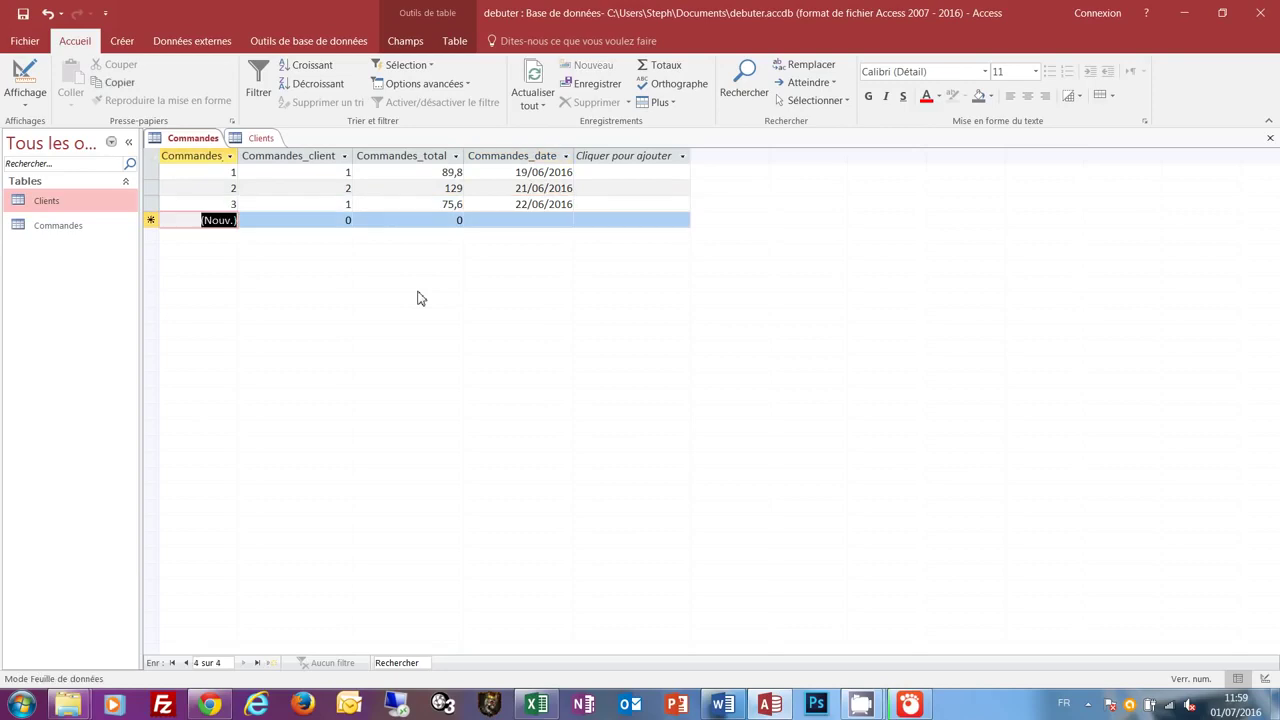
{"action": "key", "text": "Tab"}
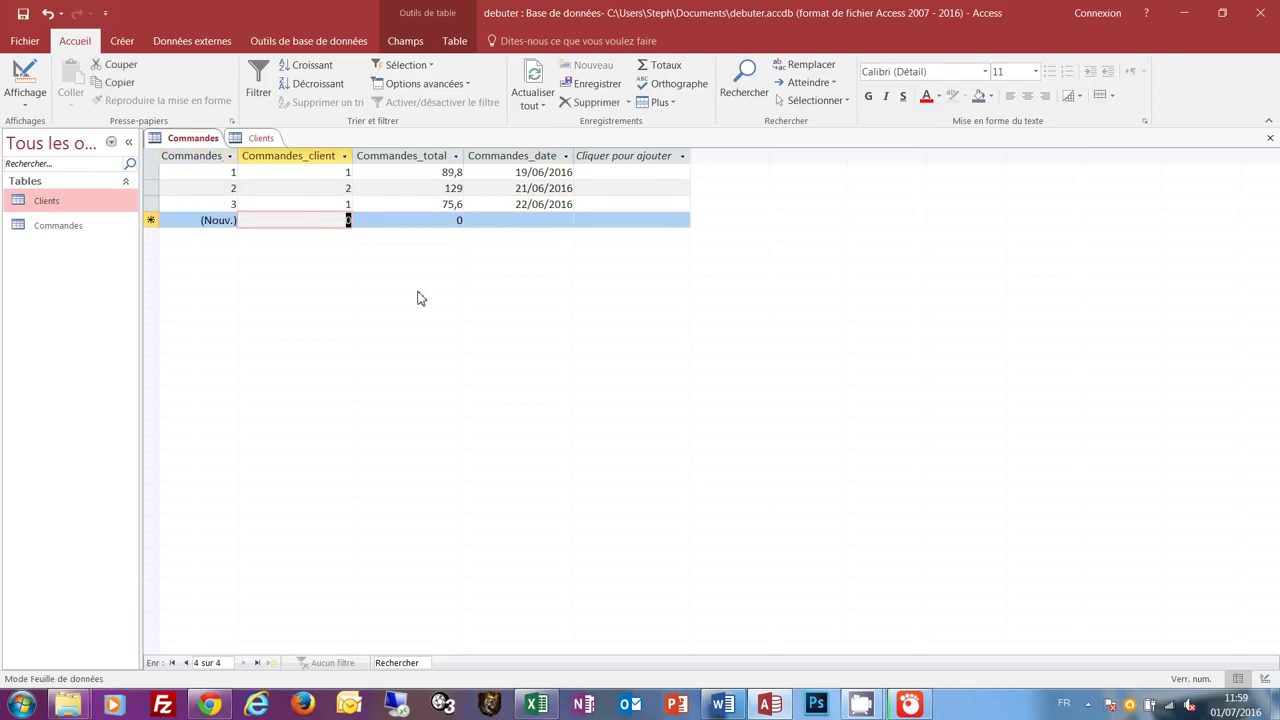
- Try to add a fourth order with a client number absent from the Clients table, the total 119,3 and the date 21/06/2016
{"action": "type", "text": "7"}
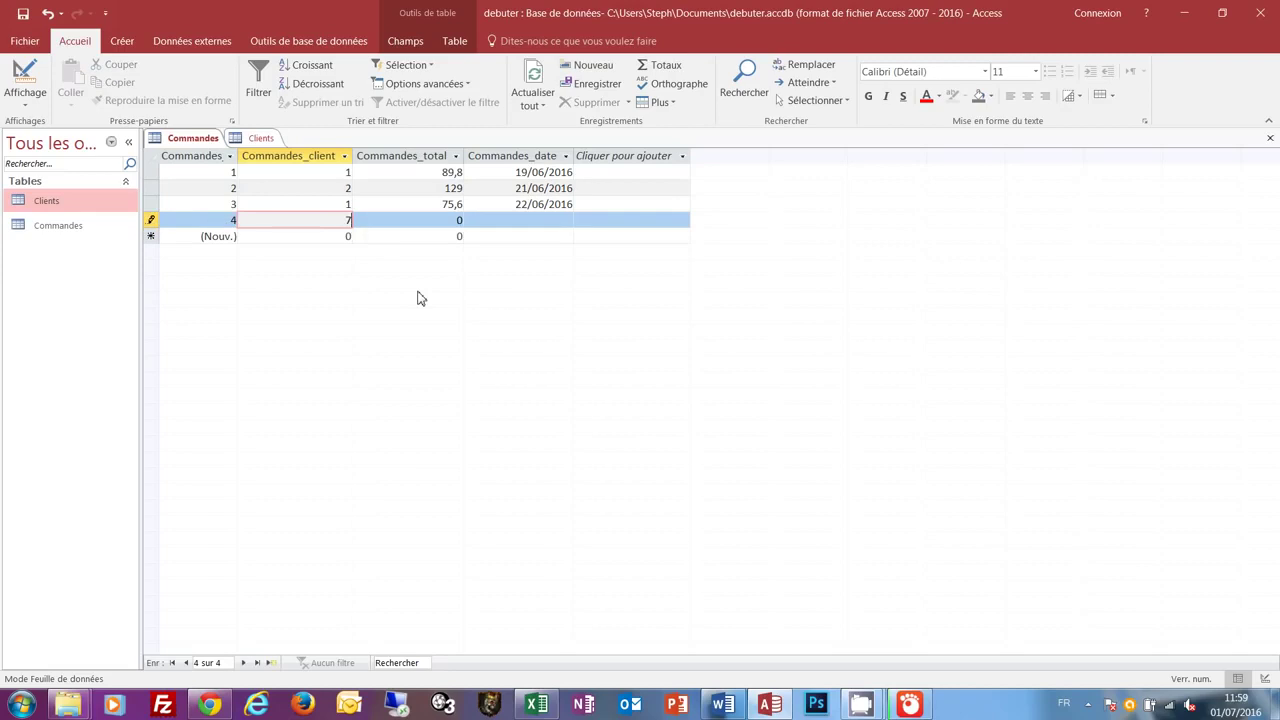
{"action": "key", "text": "Tab"}
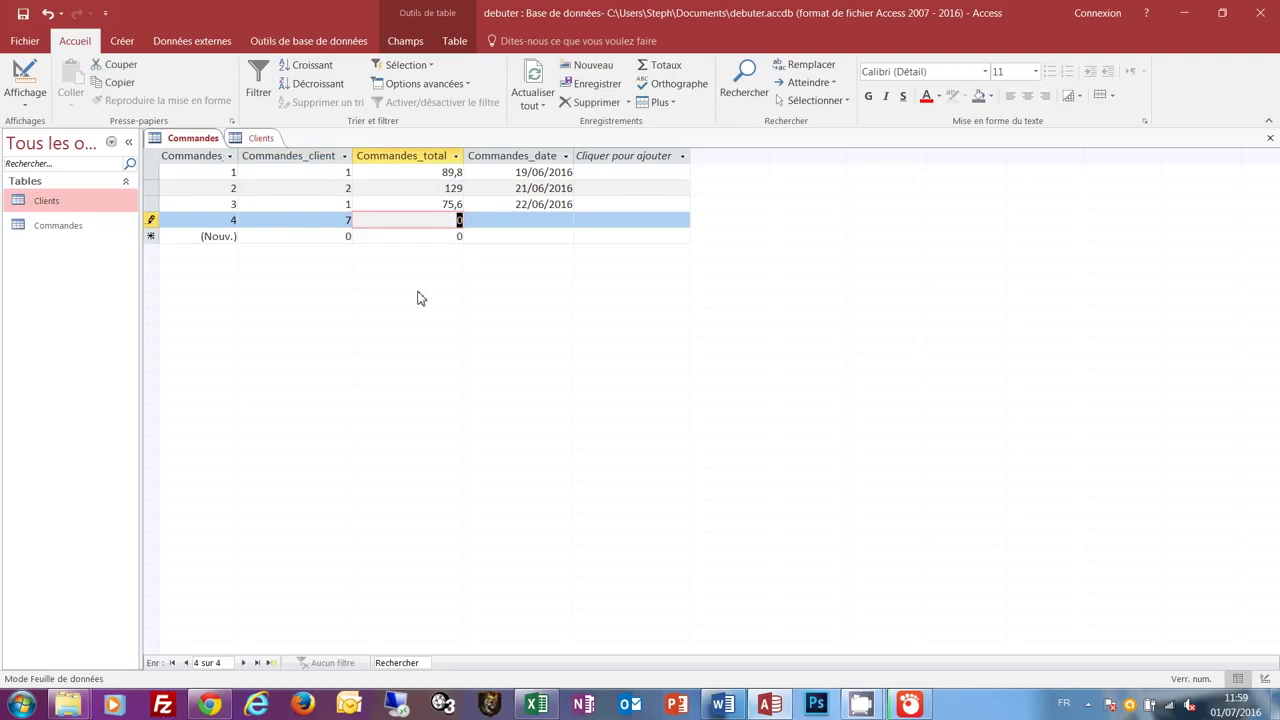
{"action": "type", "text": "119,3"}
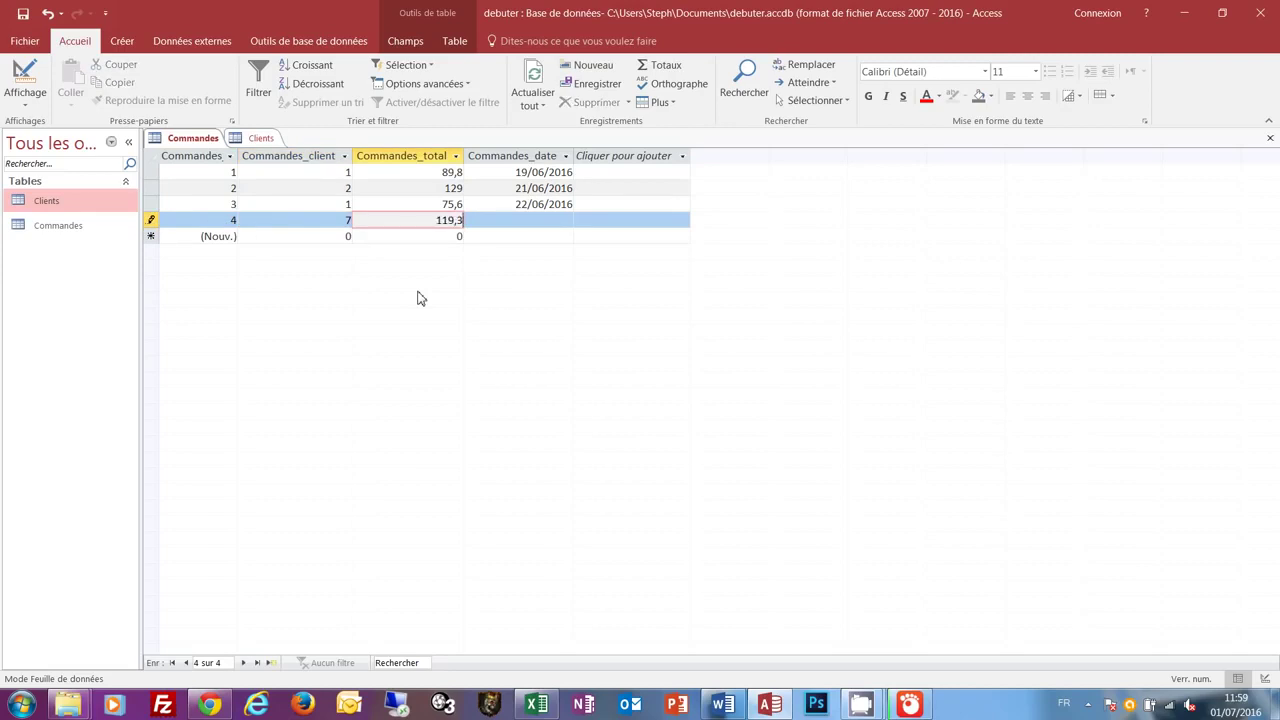
{"action": "key", "text": "Tab"}
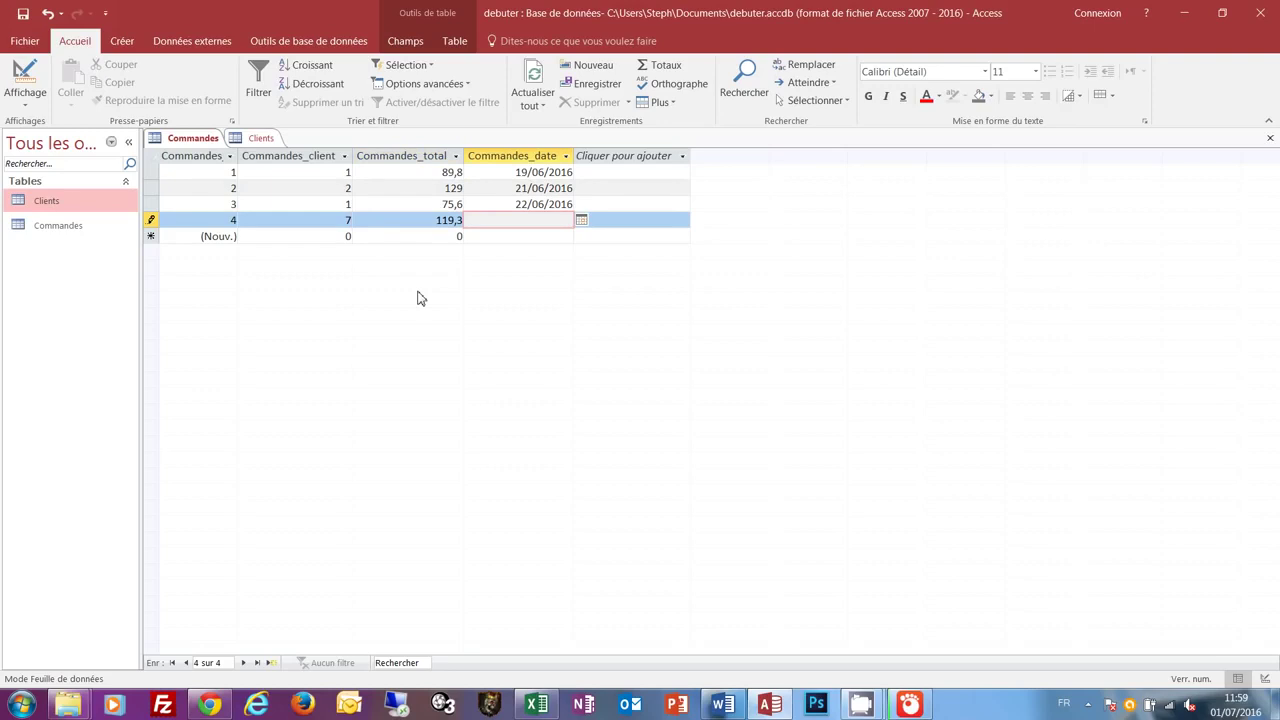
{"action": "type", "text": "21/06/2016"}
{"action": "key", "text": "Return"}
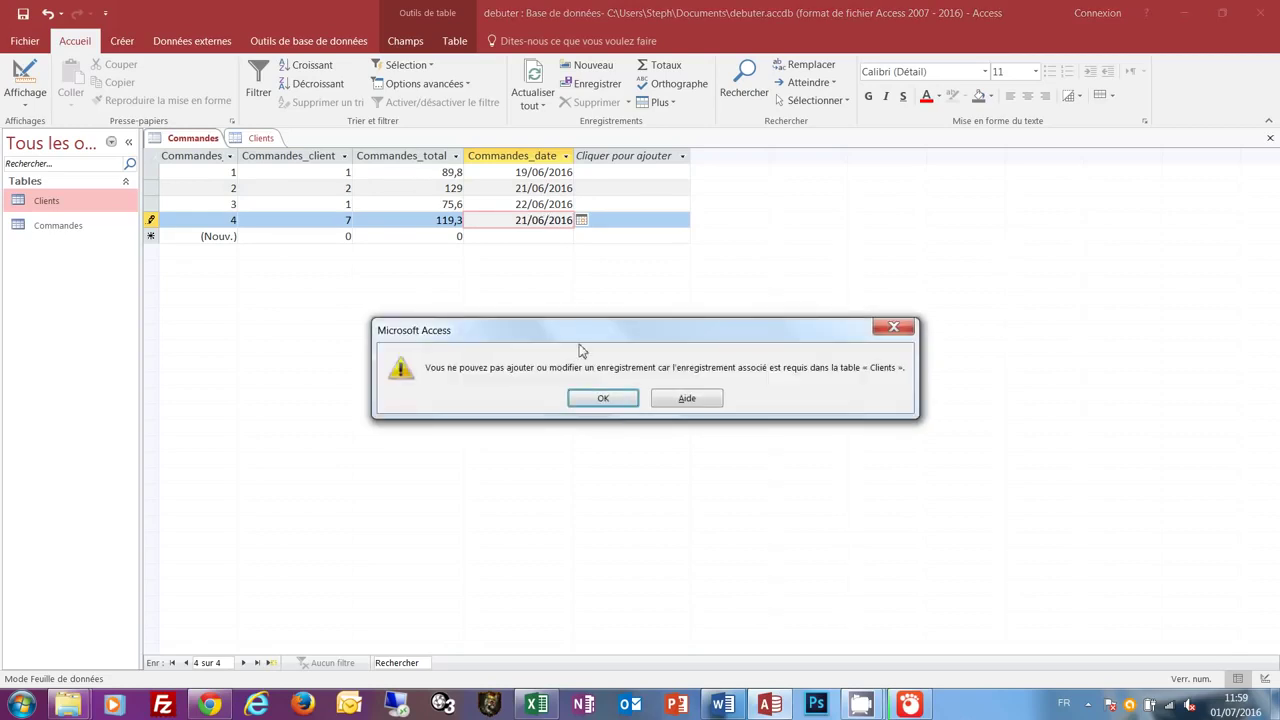
{"action": "left_click_drag", "start_coordinate": [611, 341], "coordinate": [549, 264]}
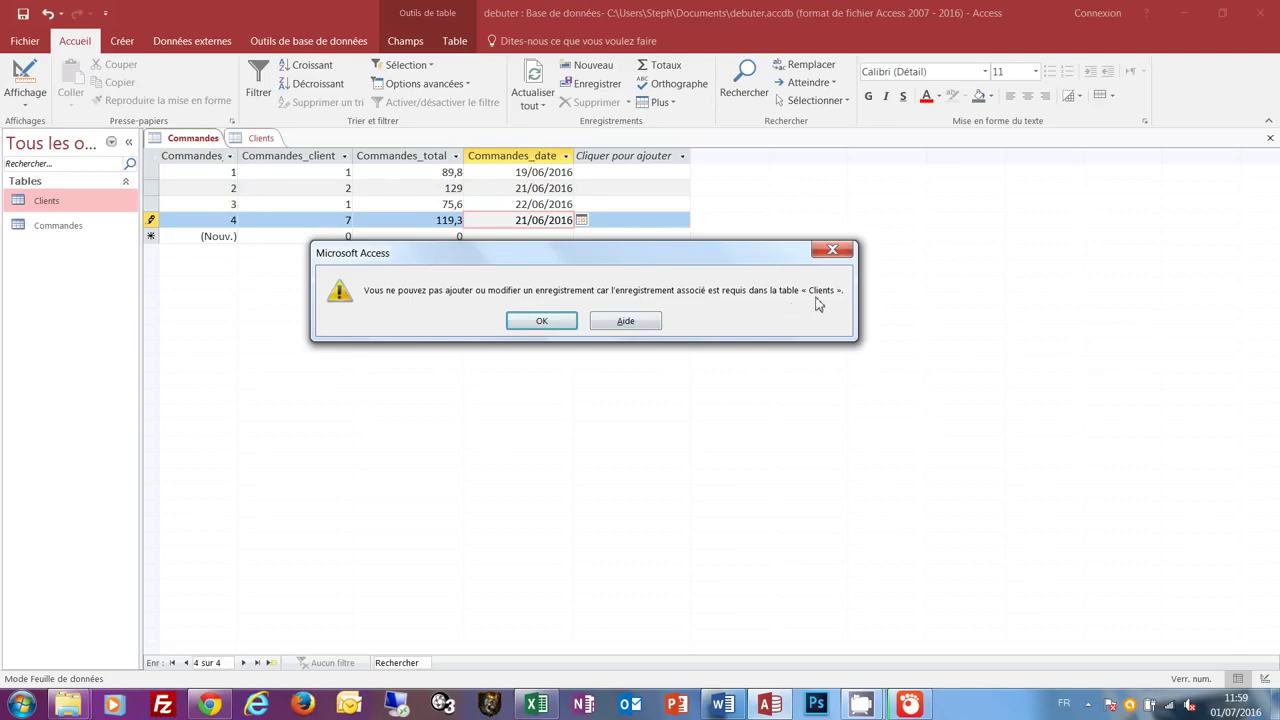
{"action": "left_click", "coordinate": [541, 320]}
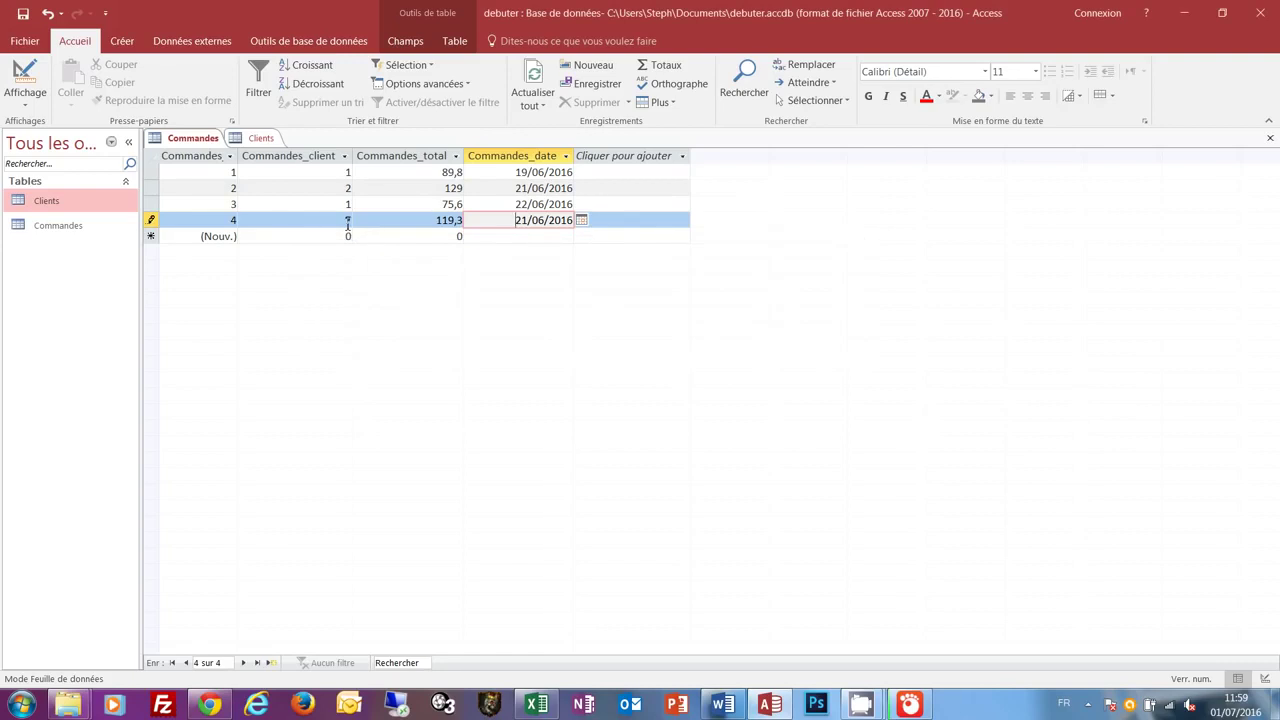
- Change the fourth order's client to the last client in the Clients table and save the record
{"action": "left_click", "coordinate": [350, 220]}
{"action": "double_click", "coordinate": [350, 220]}
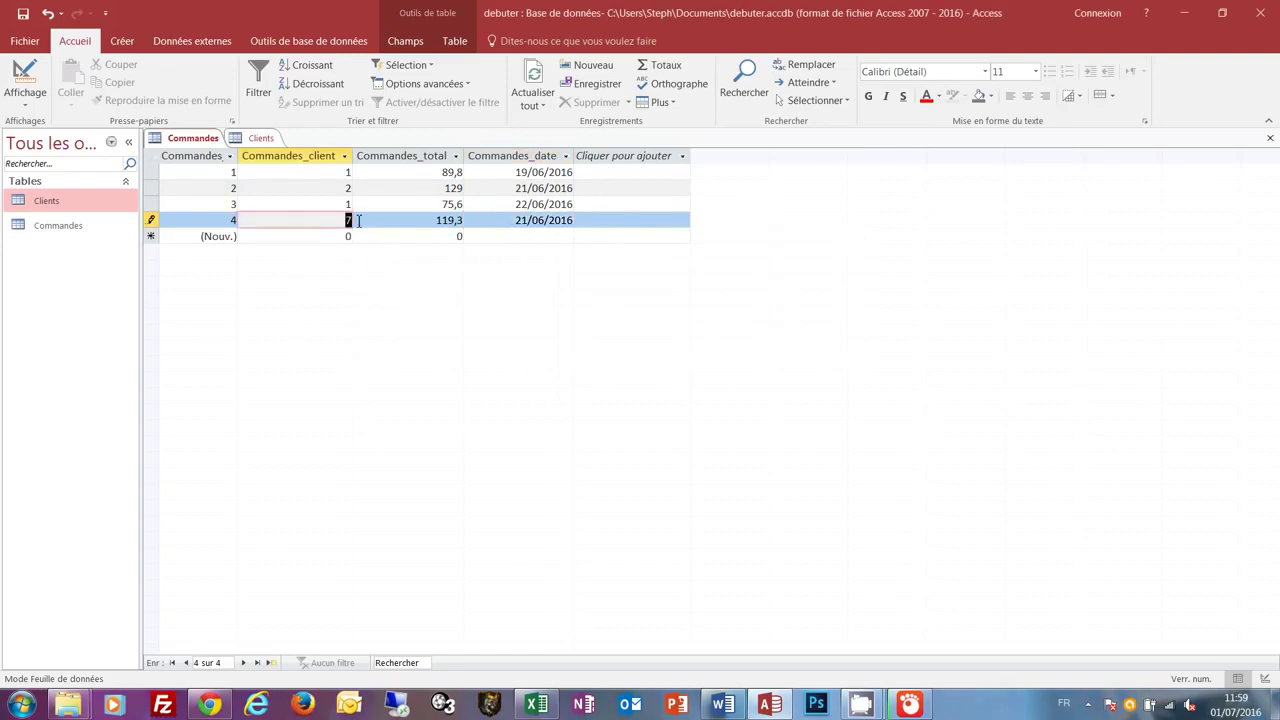
{"action": "type", "text": "5"}
{"action": "key", "text": "Tab"}
{"action": "key", "text": "Tab"}
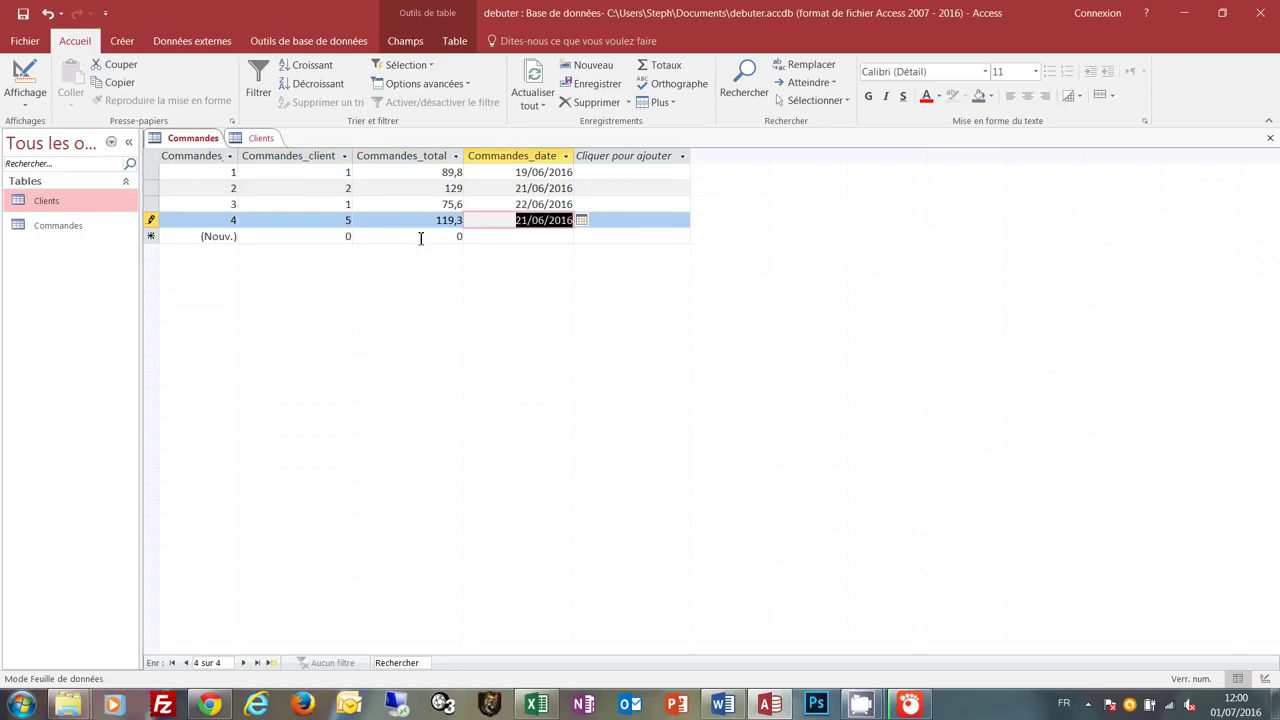
{"action": "key", "text": "Tab"}
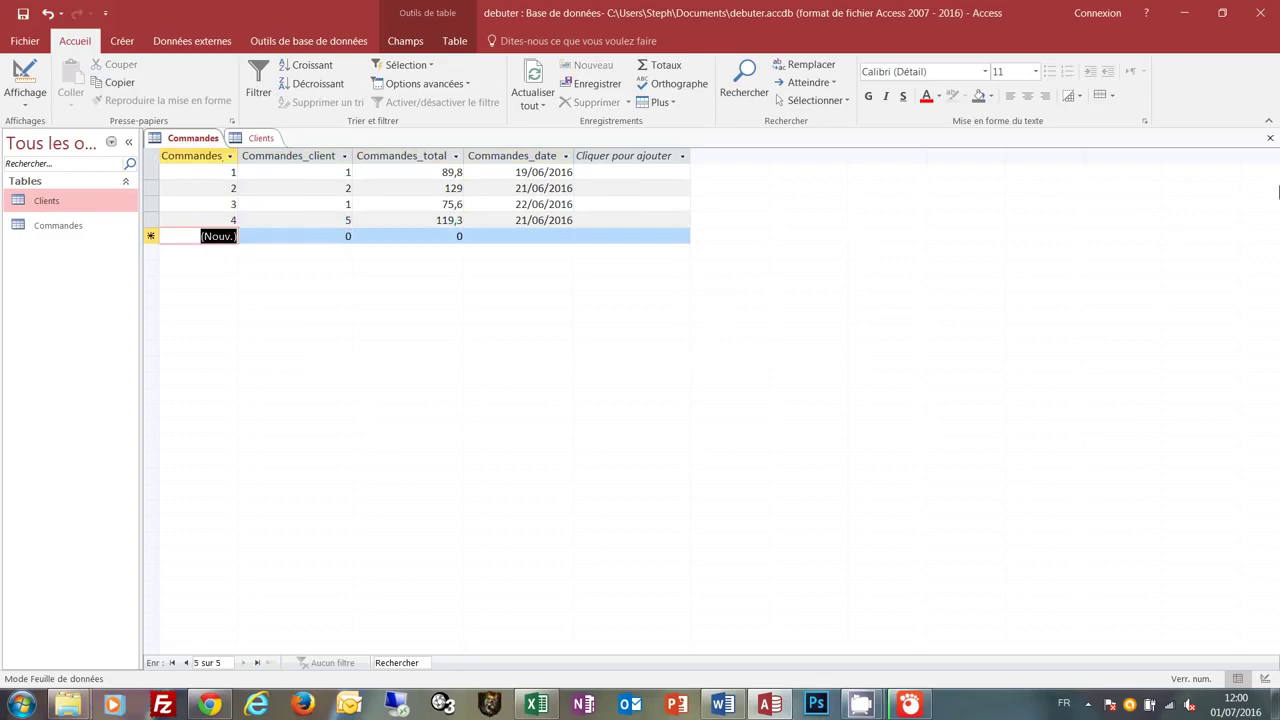
- Close the Commandes table, saving its layout changes, and close the Clients table
{"action": "left_click", "coordinate": [1270, 137]}
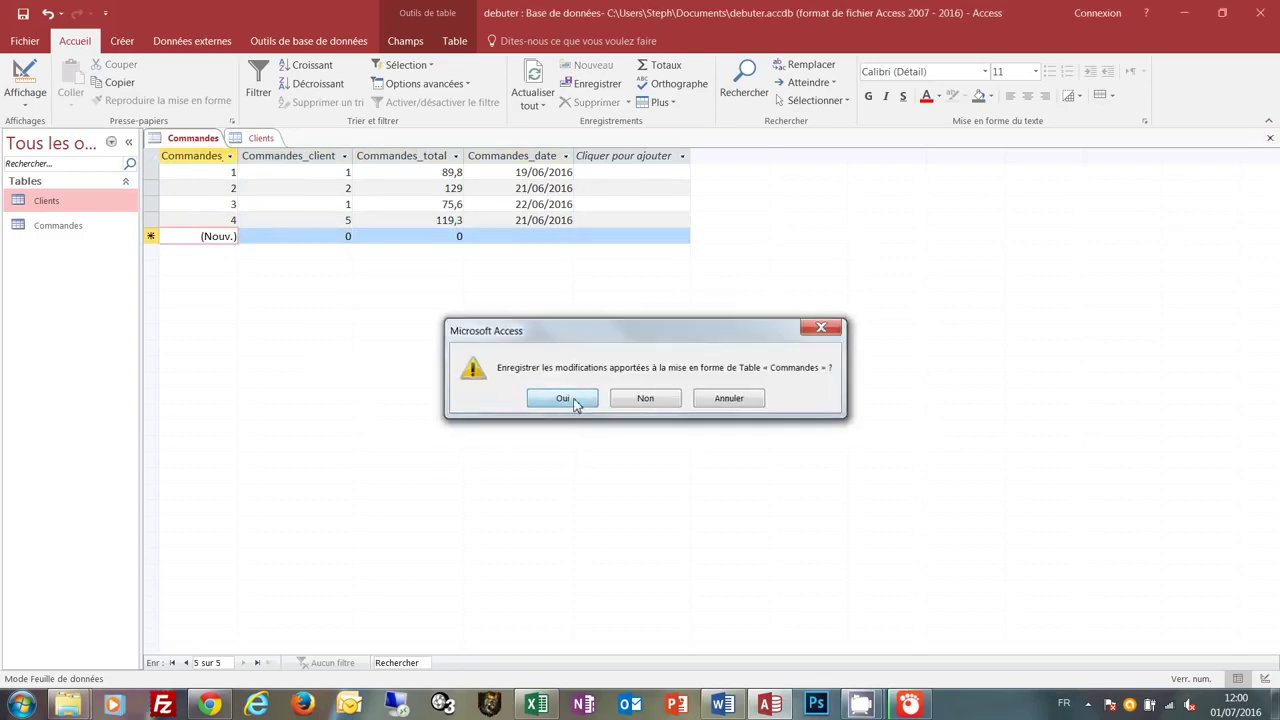
{"action": "left_click", "coordinate": [562, 398]}
{"action": "left_click", "coordinate": [1270, 138]}
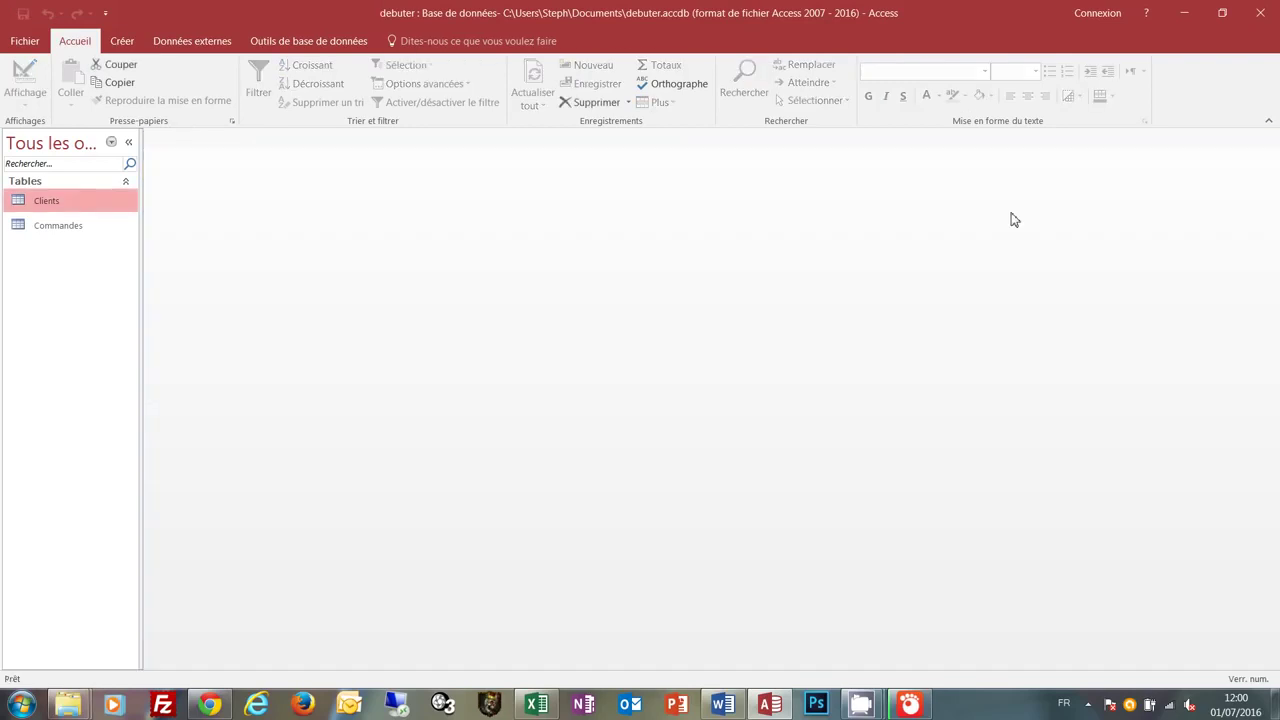